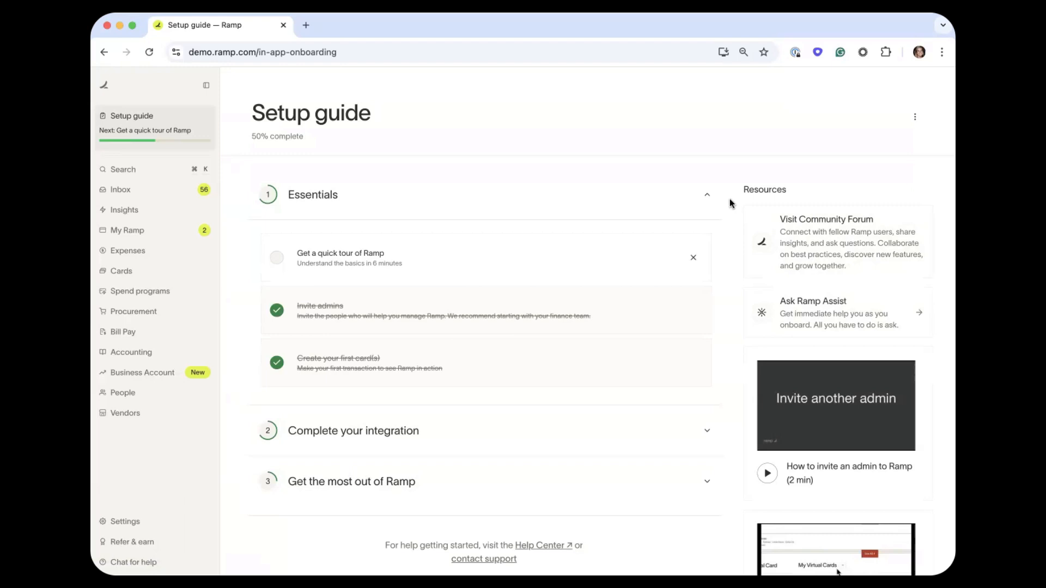
Open Card transactions under Expenses, showing the $452,062.97 balance and 1,140 transactions.
{"action": "left_click", "coordinate": [160, 257]}
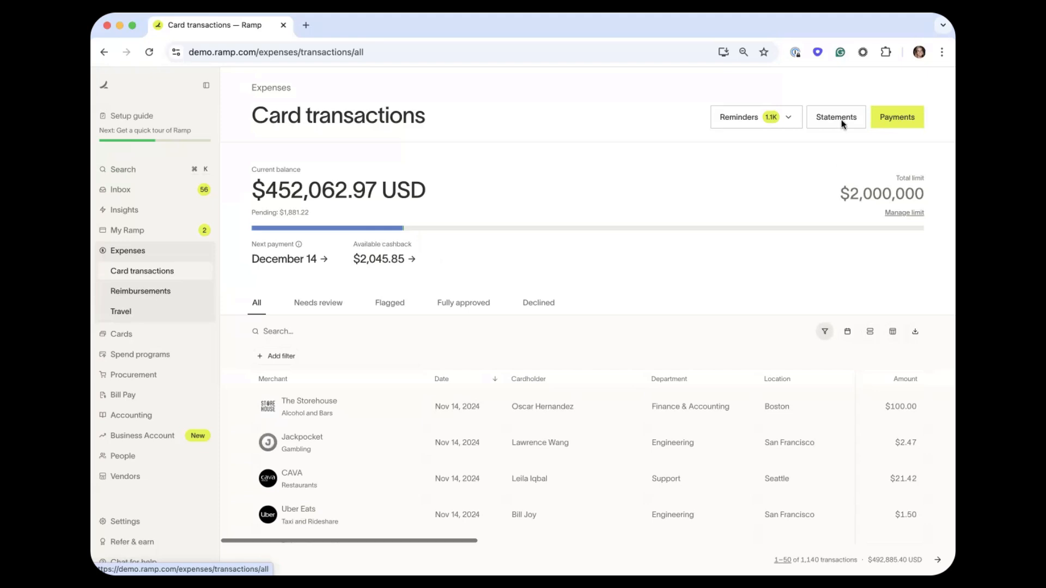
Open the Payments panel and review autopay, the checking payment account and $2,045.85 cashback.
{"action": "left_click", "coordinate": [897, 117]}
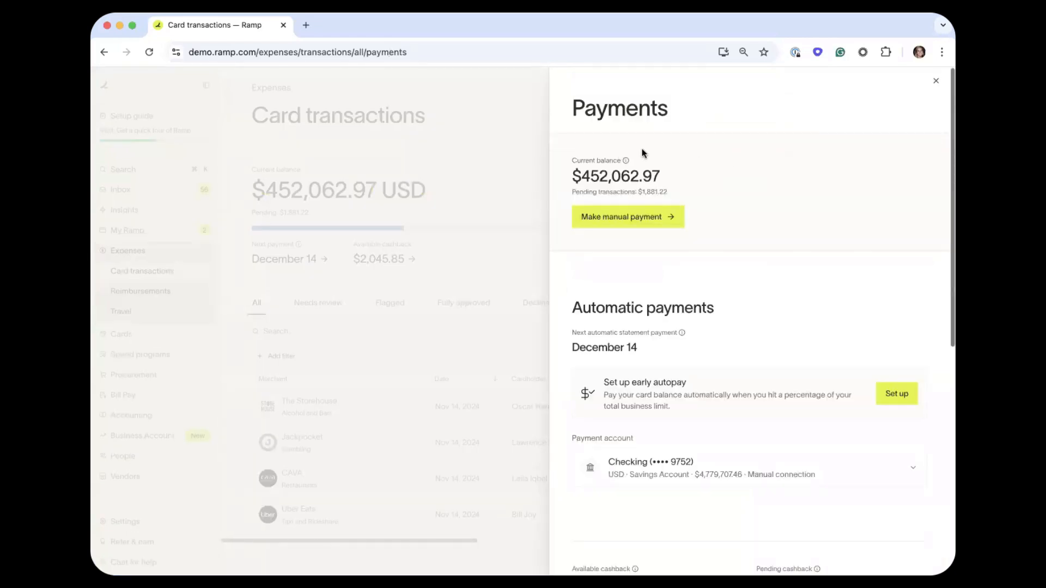
{"action": "left_click_drag", "start_coordinate": [675, 192], "coordinate": [570, 194]}
{"action": "left_click", "coordinate": [684, 190]}
{"action": "scroll", "coordinate": [571, 243], "scroll_direction": "down", "scroll_amount": 8}
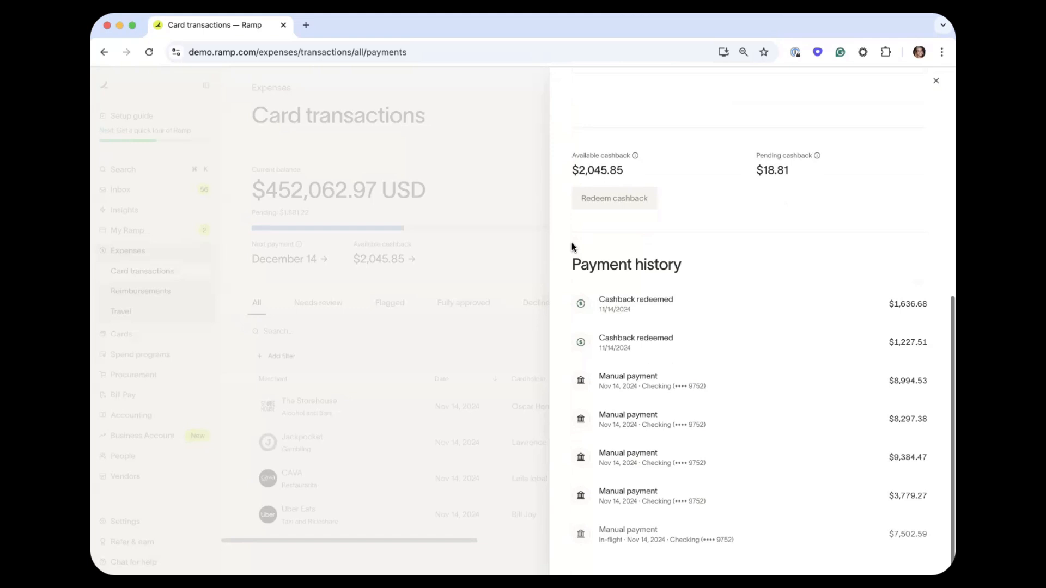
{"action": "scroll", "coordinate": [571, 246], "scroll_direction": "up", "scroll_amount": 3}
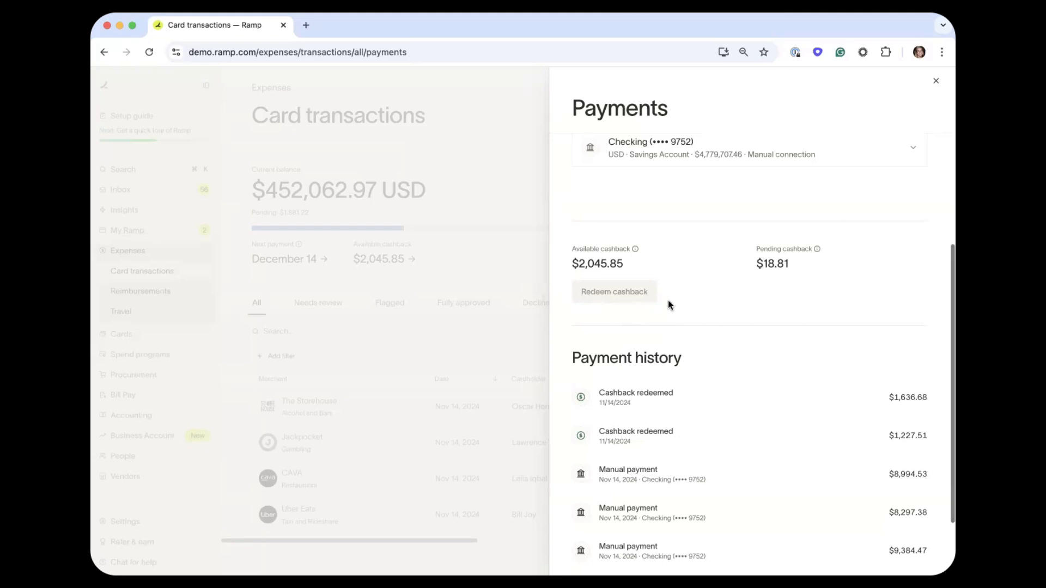
{"action": "scroll", "coordinate": [667, 305], "scroll_direction": "up", "scroll_amount": 5}
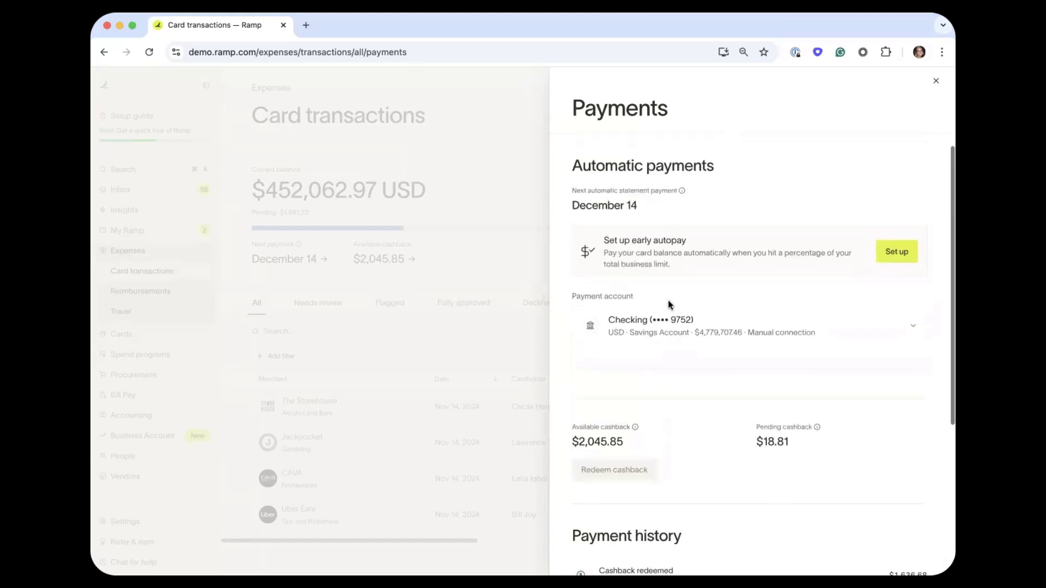
{"action": "scroll", "coordinate": [669, 304], "scroll_direction": "up", "scroll_amount": 2}
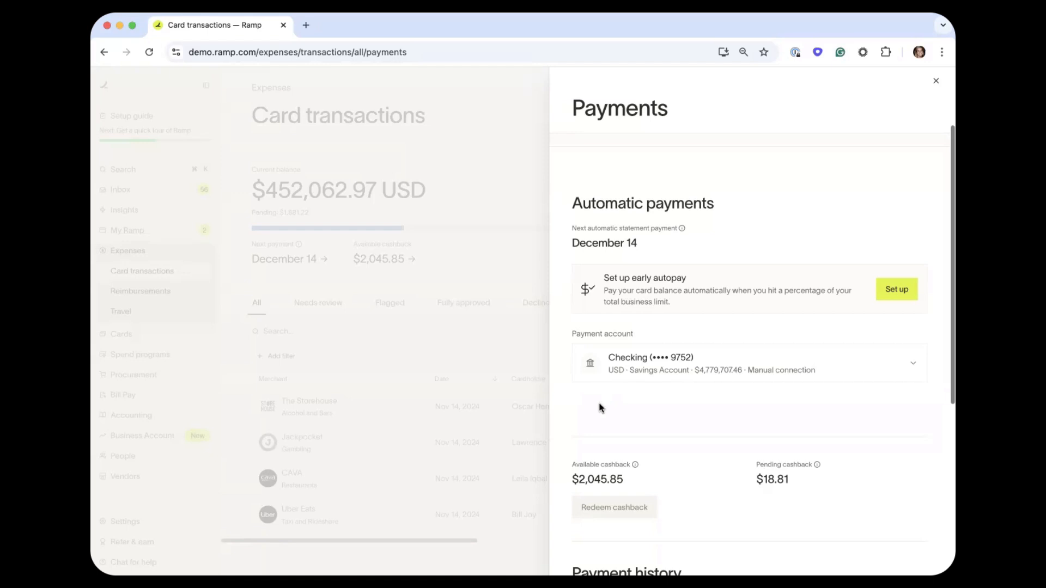
Preview early autopay at a 70% threshold ($1,400,000.00), leave it unenabled, and go back to Card transactions.
{"action": "left_click", "coordinate": [897, 290]}
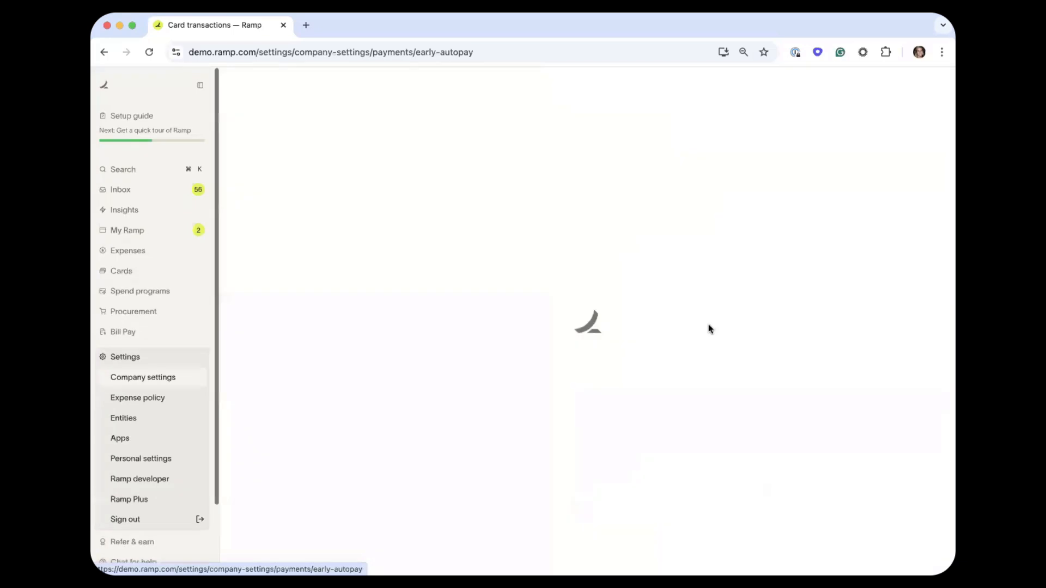
{"action": "left_click", "coordinate": [624, 220]}
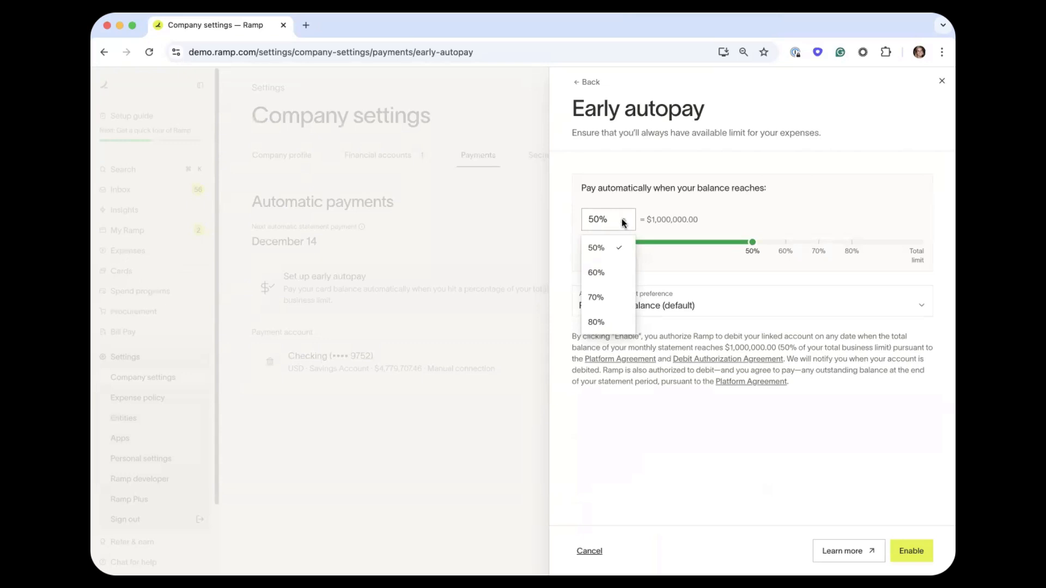
{"action": "left_click", "coordinate": [606, 297]}
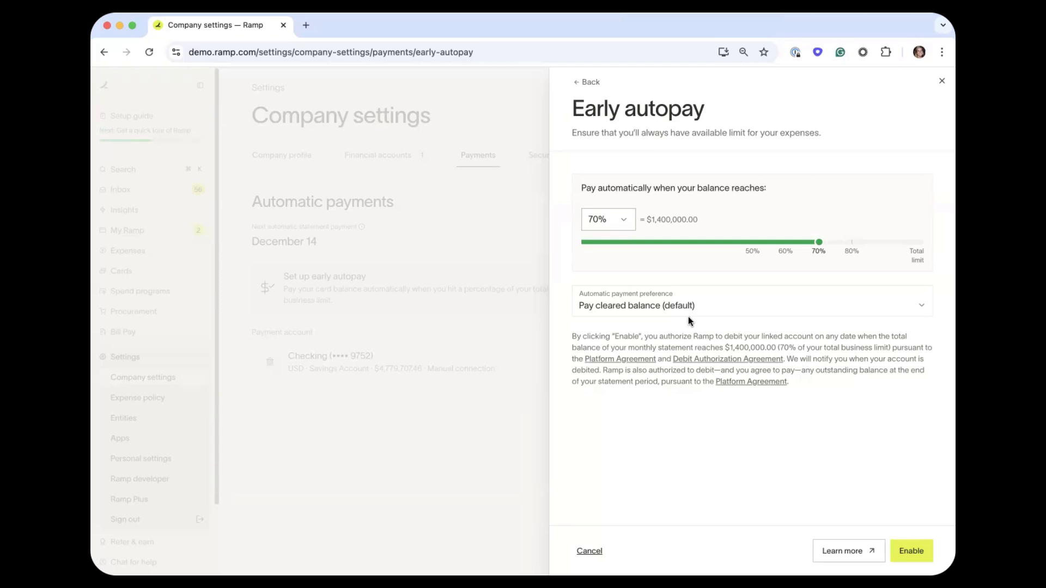
{"action": "left_click", "coordinate": [181, 250]}
{"action": "left_click", "coordinate": [169, 258]}
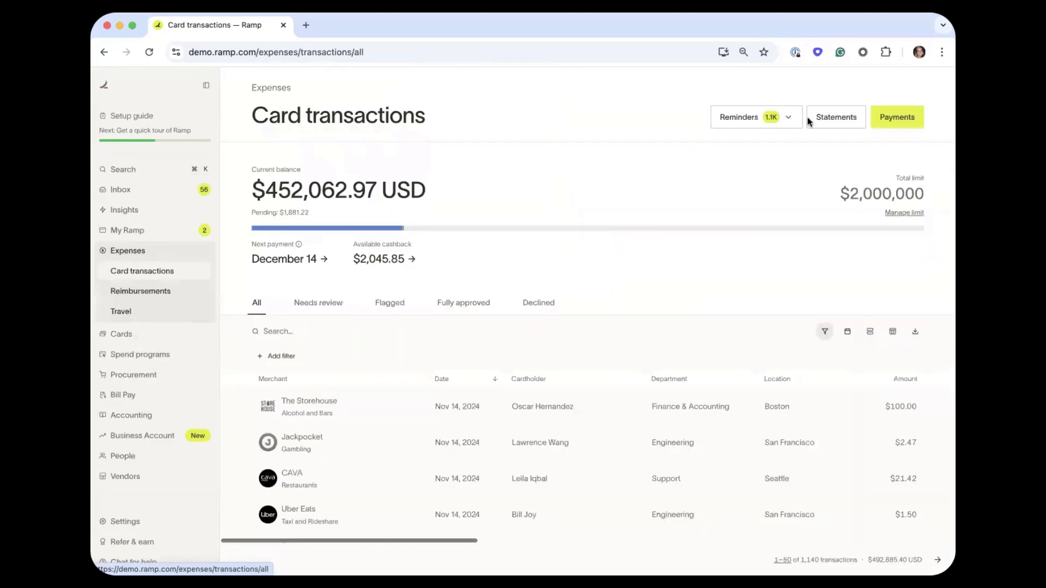
{"action": "left_click", "coordinate": [832, 117]}
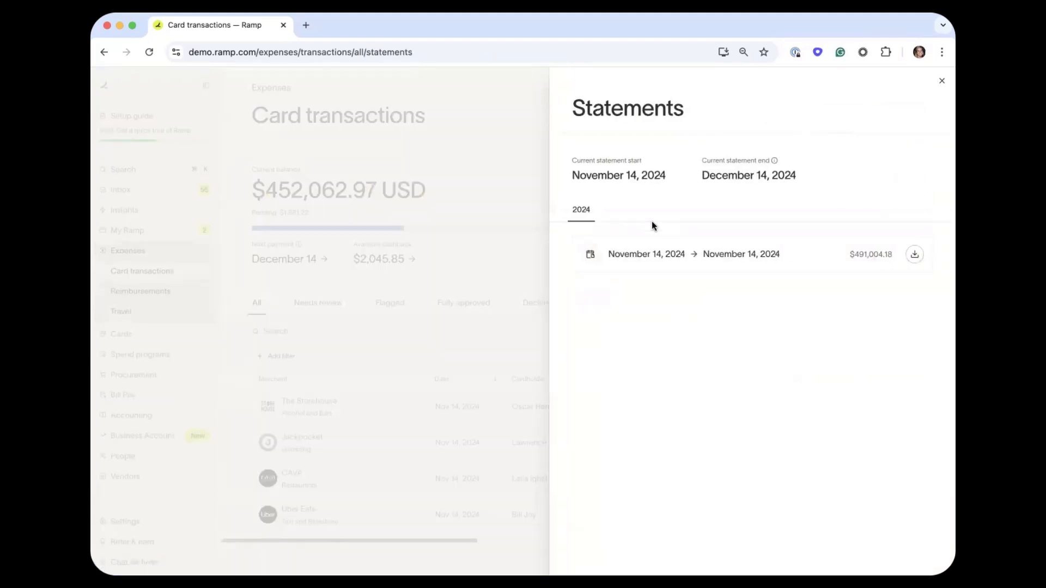
{"action": "left_click", "coordinate": [532, 190]}
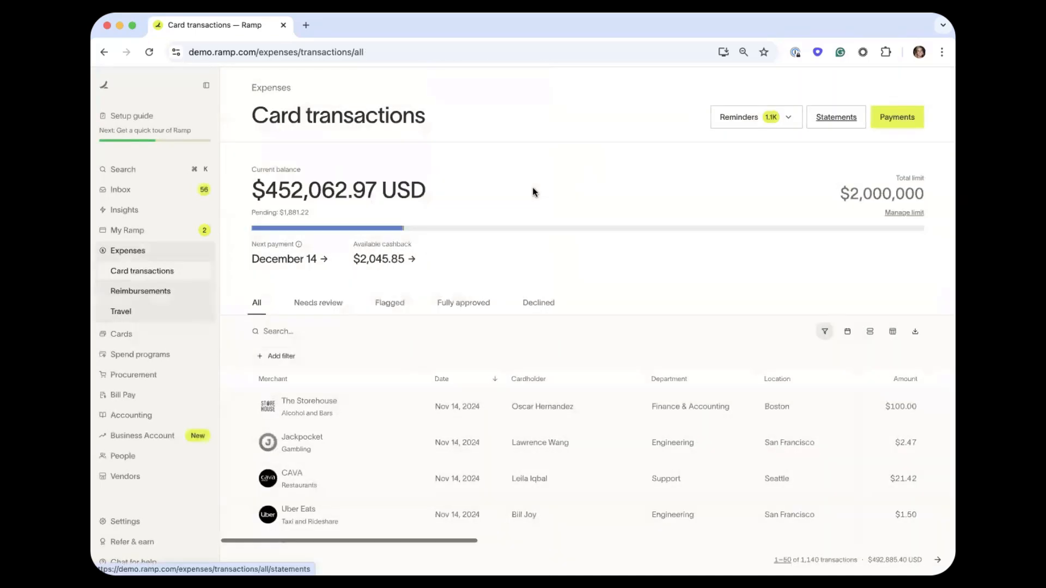
{"action": "scroll", "coordinate": [532, 191], "scroll_direction": "down", "scroll_amount": 3}
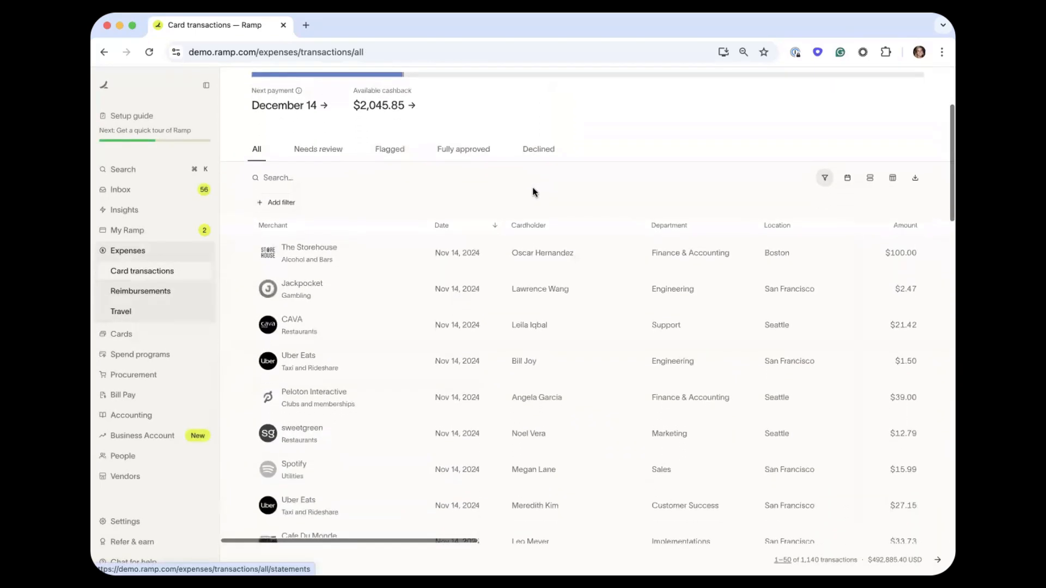
{"action": "scroll", "coordinate": [533, 192], "scroll_direction": "down", "scroll_amount": 2}
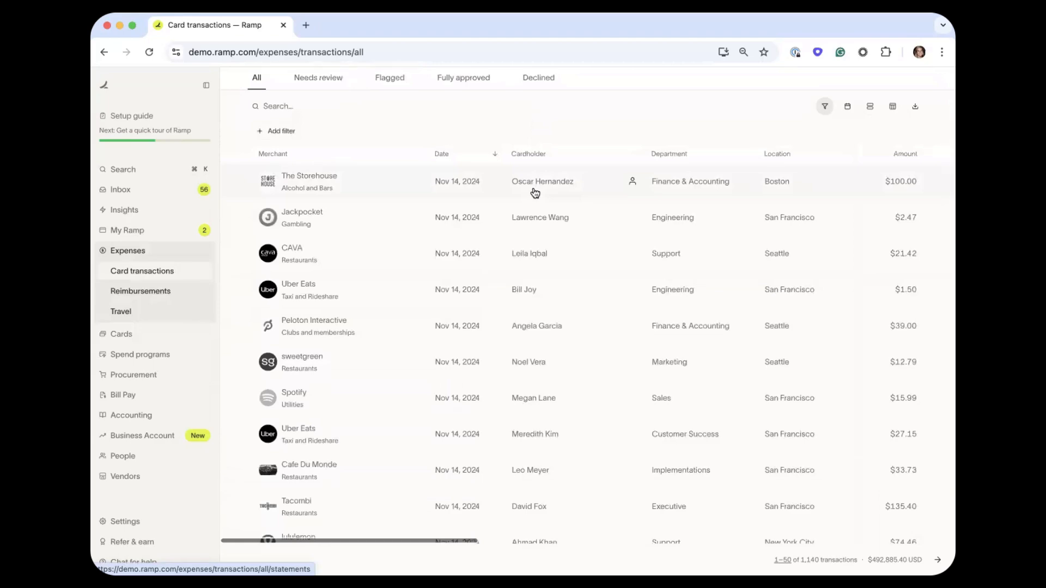
{"action": "scroll", "coordinate": [541, 311], "scroll_direction": "down", "scroll_amount": 4}
{"action": "scroll", "coordinate": [541, 311], "scroll_direction": "down", "scroll_amount": 10}
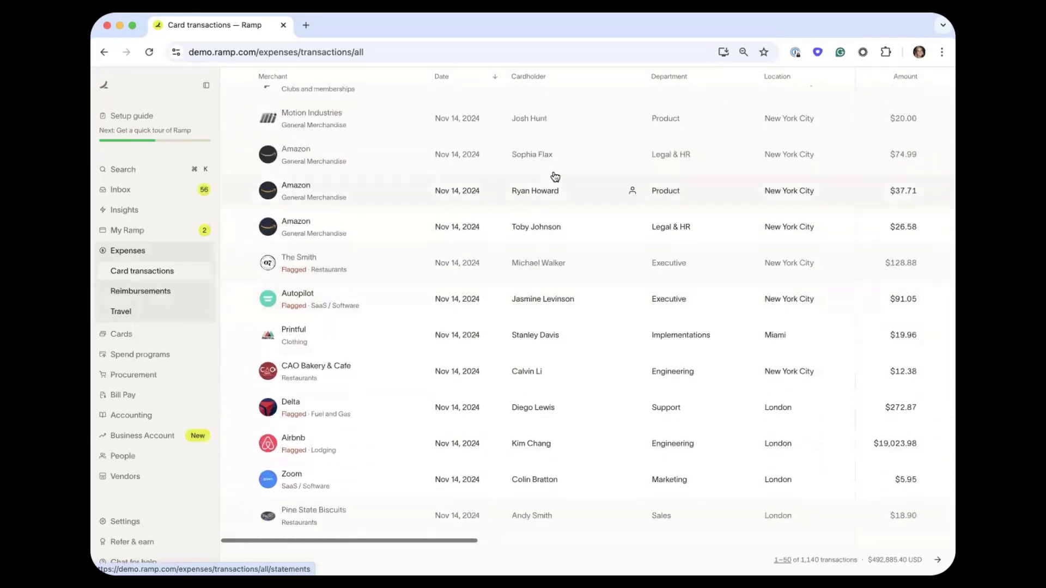
{"action": "scroll", "coordinate": [563, 254], "scroll_direction": "down", "scroll_amount": 2}
{"action": "scroll", "coordinate": [564, 254], "scroll_direction": "down", "scroll_amount": 1}
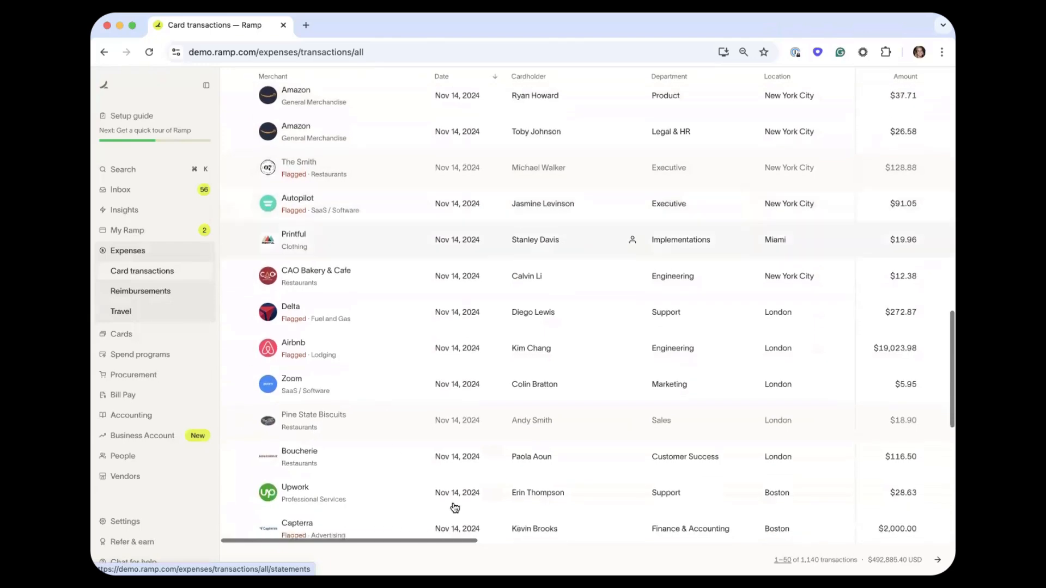
{"action": "scroll", "coordinate": [593, 300], "scroll_direction": "up", "scroll_amount": 13}
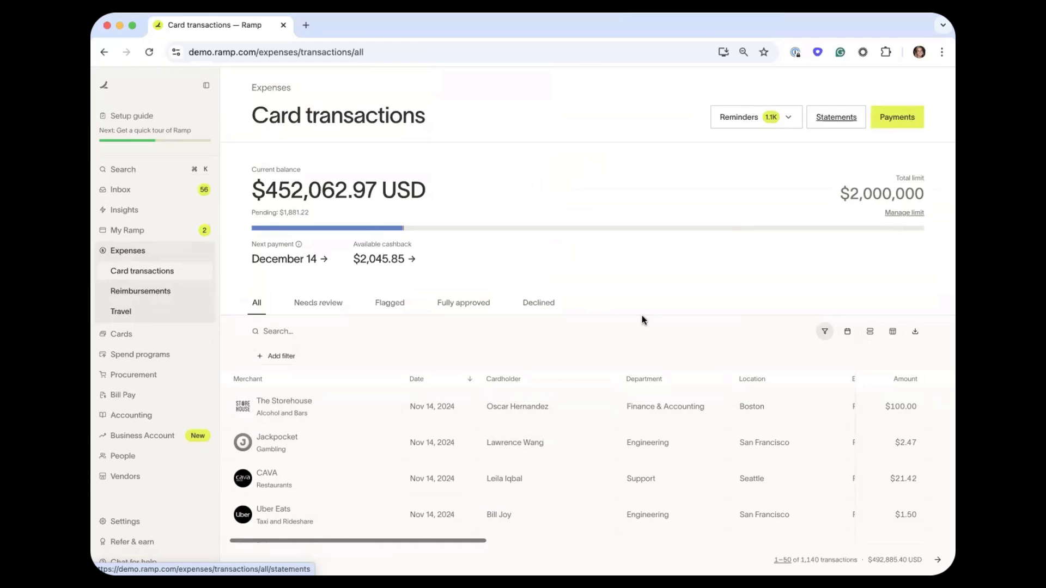
{"action": "left_click", "coordinate": [276, 356]}
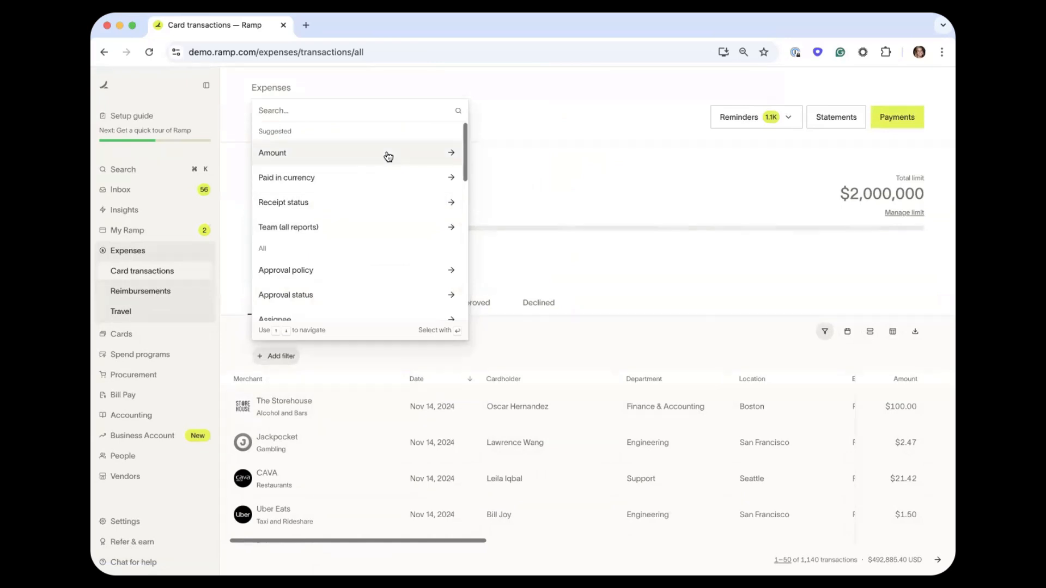
{"action": "scroll", "coordinate": [392, 201], "scroll_direction": "down", "scroll_amount": 3}
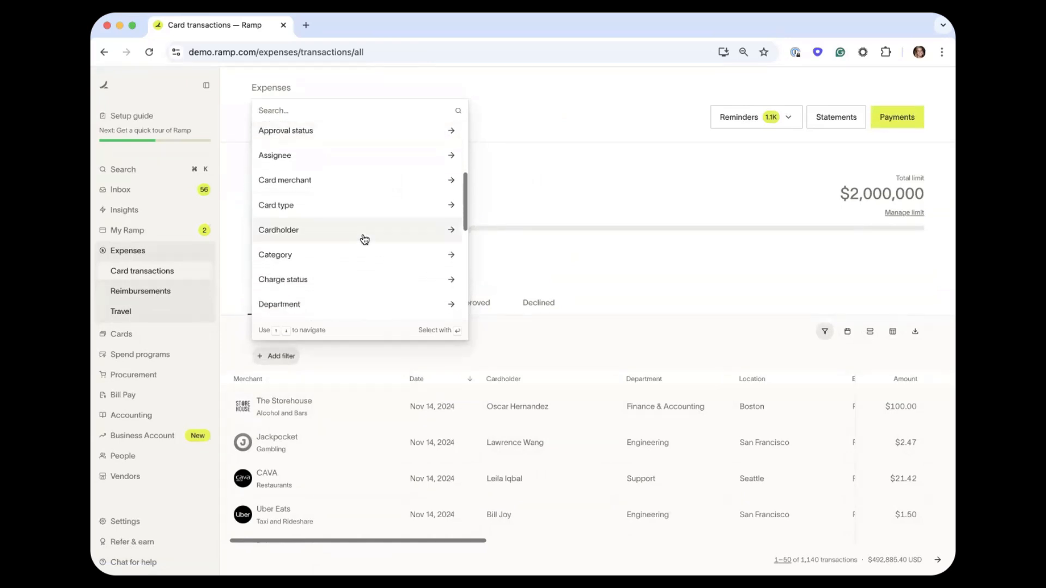
{"action": "scroll", "coordinate": [360, 240], "scroll_direction": "down", "scroll_amount": 1}
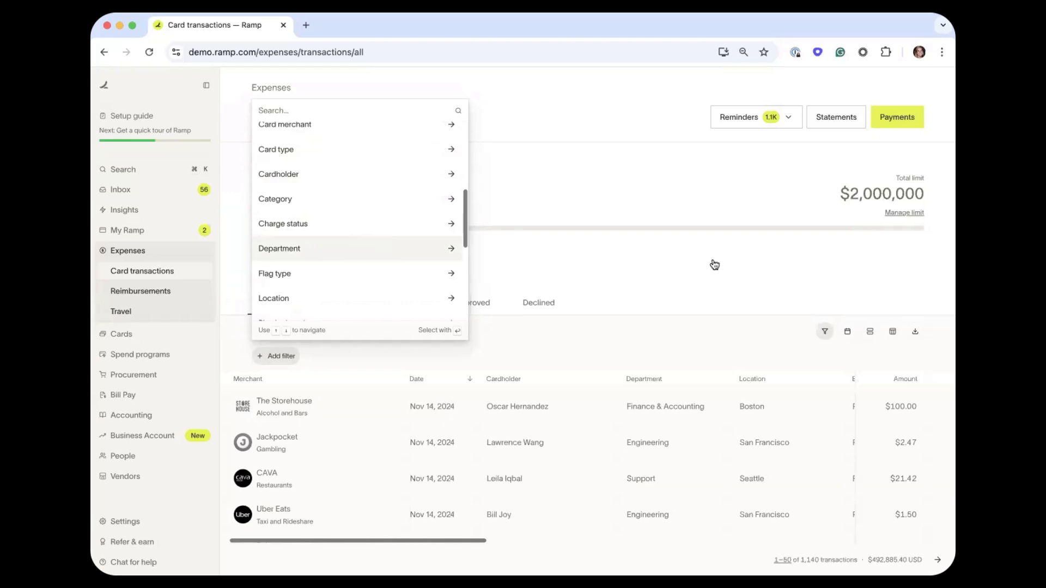
{"action": "key", "text": "Up"}
{"action": "key", "text": "Escape"}
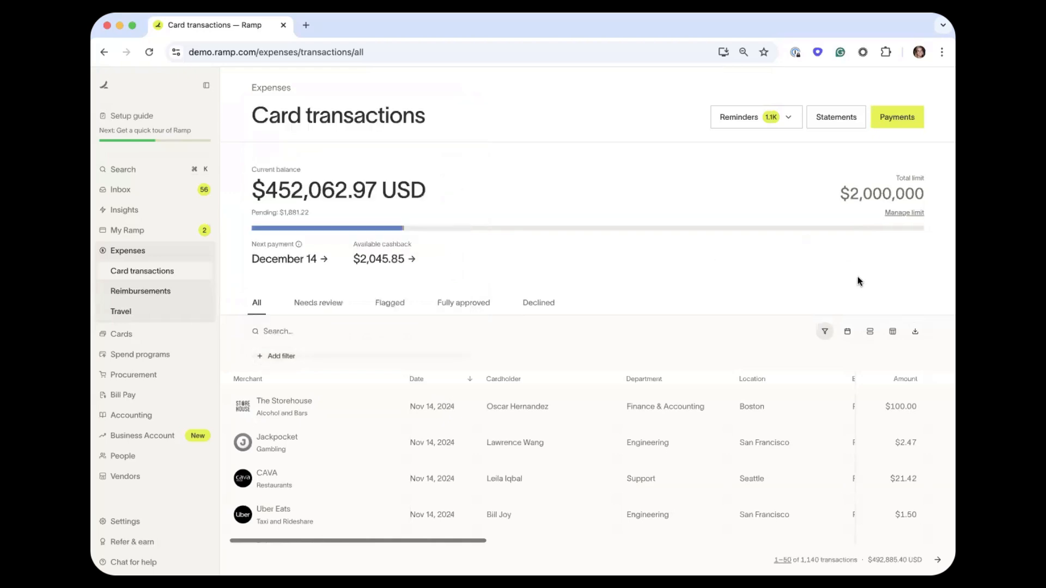
{"action": "left_click", "coordinate": [849, 332]}
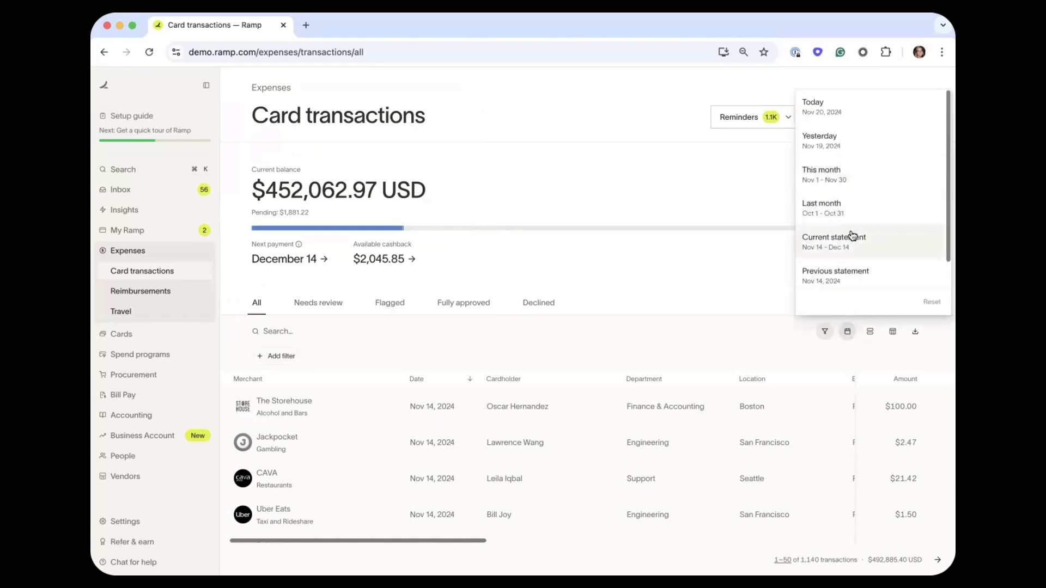
{"action": "left_click", "coordinate": [695, 286]}
{"action": "left_click", "coordinate": [891, 331]}
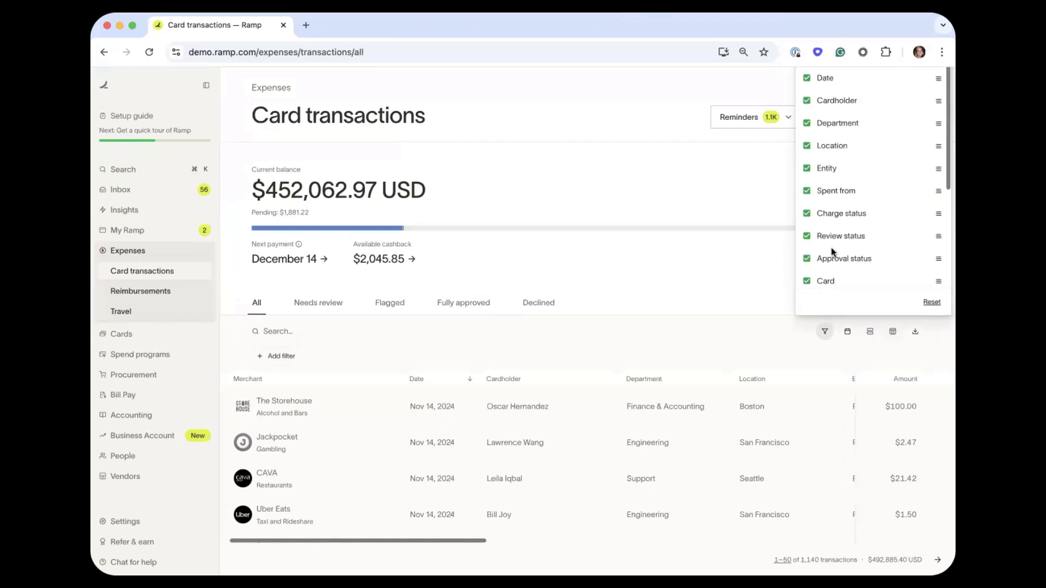
{"action": "left_click", "coordinate": [727, 270]}
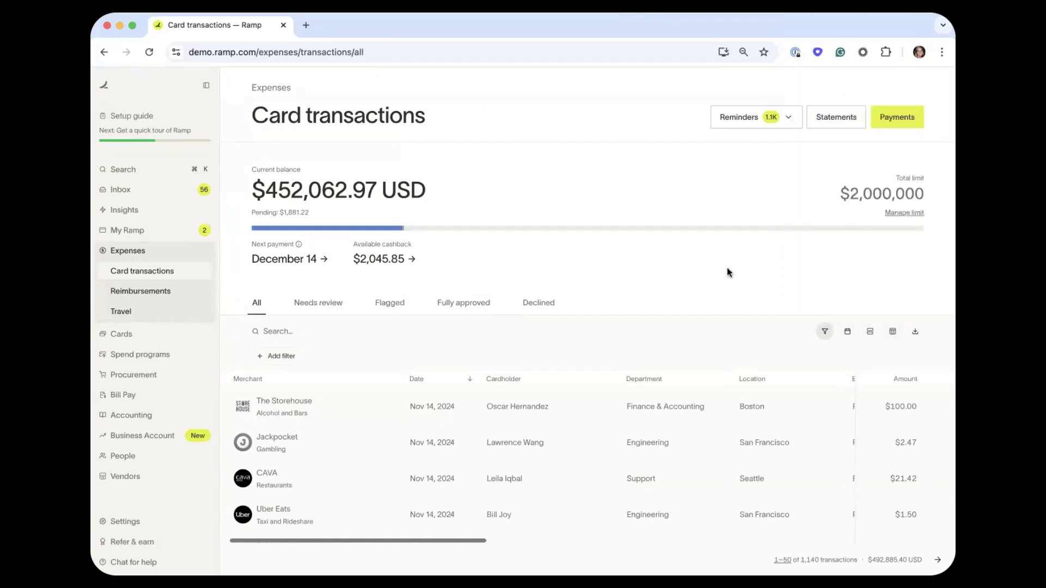
{"action": "scroll", "coordinate": [691, 375], "scroll_direction": "right", "scroll_amount": 2}
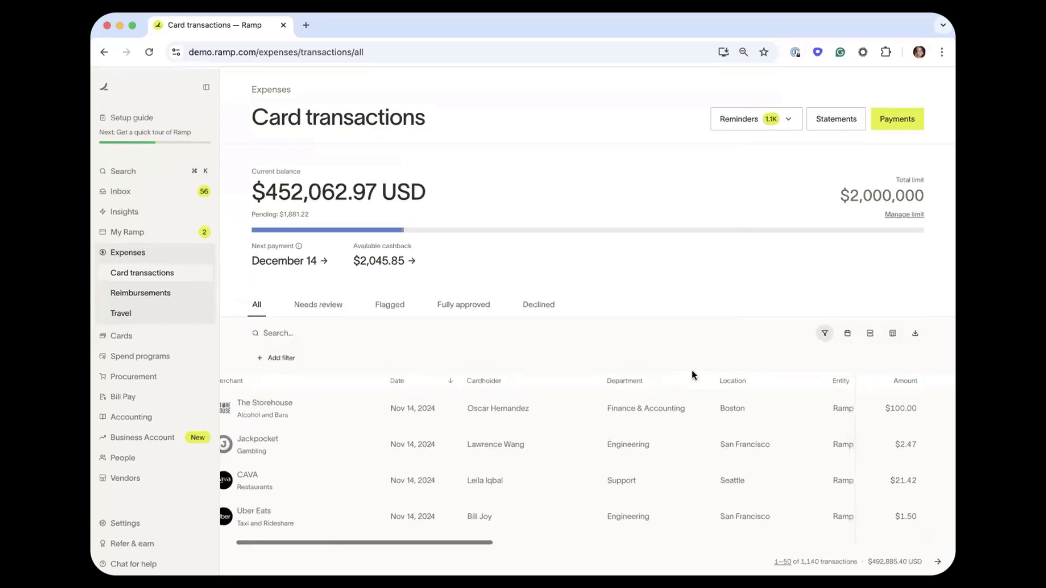
{"action": "scroll", "coordinate": [692, 375], "scroll_direction": "left", "scroll_amount": 2}
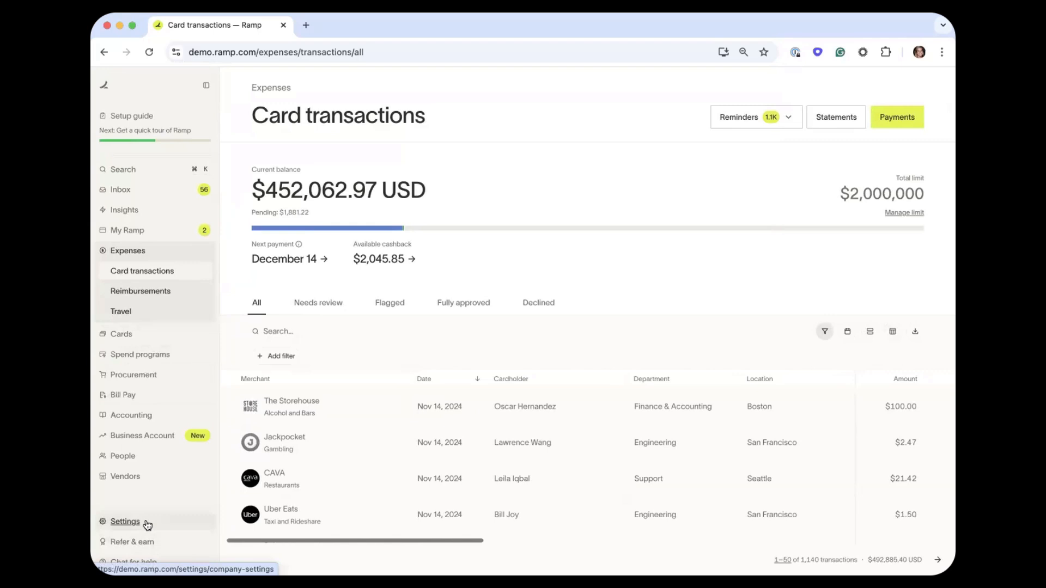
Go to Settings and open the Expense policy page.
{"action": "left_click", "coordinate": [125, 521]}
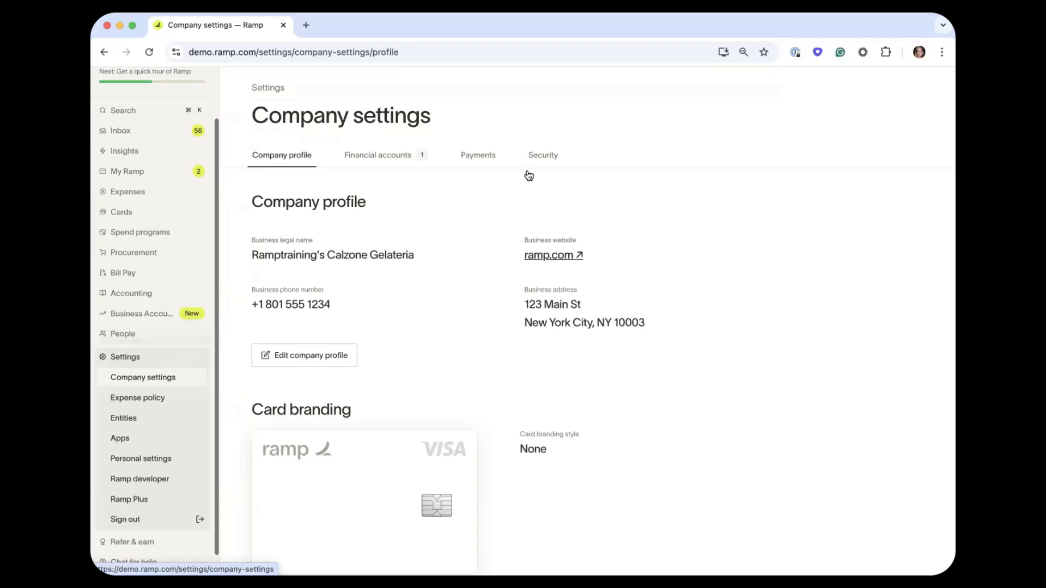
{"action": "left_click", "coordinate": [186, 398]}
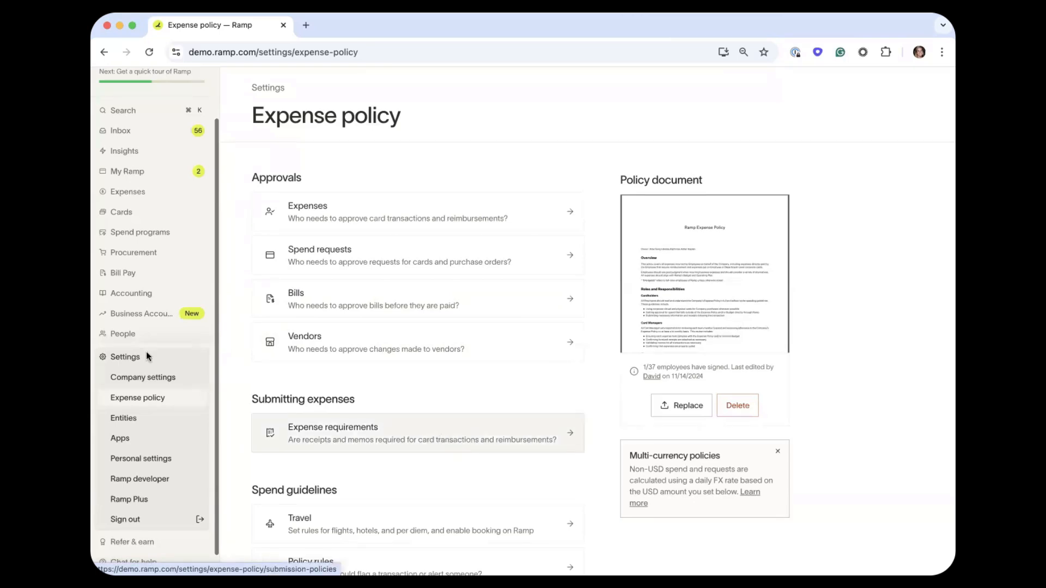
Open Expense requirements under Submitting expenses on the Expense policy page.
{"action": "left_click", "coordinate": [434, 425]}
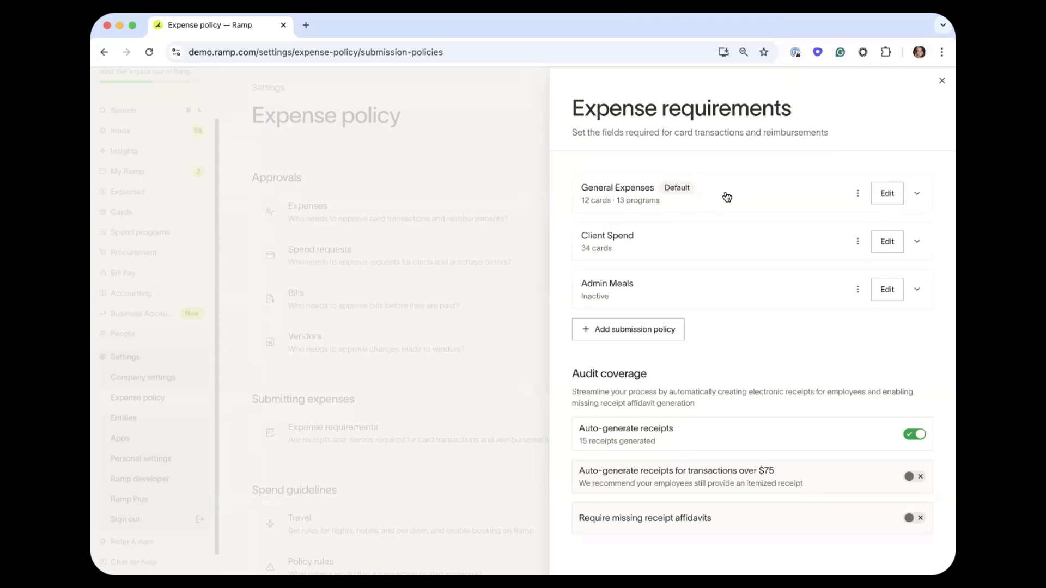
Edit the General Expenses submission policy.
{"action": "left_click", "coordinate": [894, 196]}
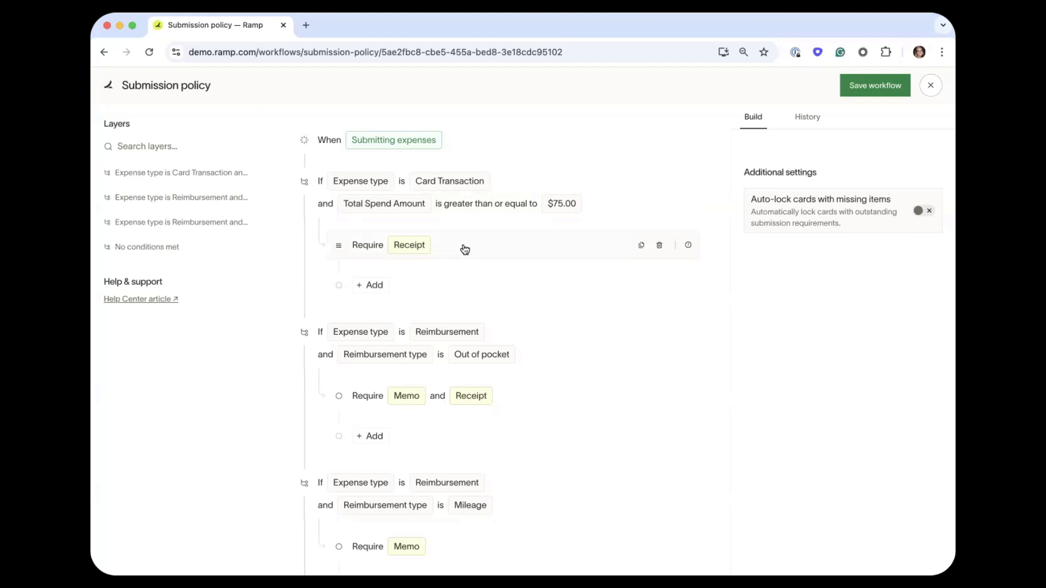
Add Memo as a required field alongside the receipt for card transactions of $75.00 or more.
{"action": "left_click", "coordinate": [374, 286]}
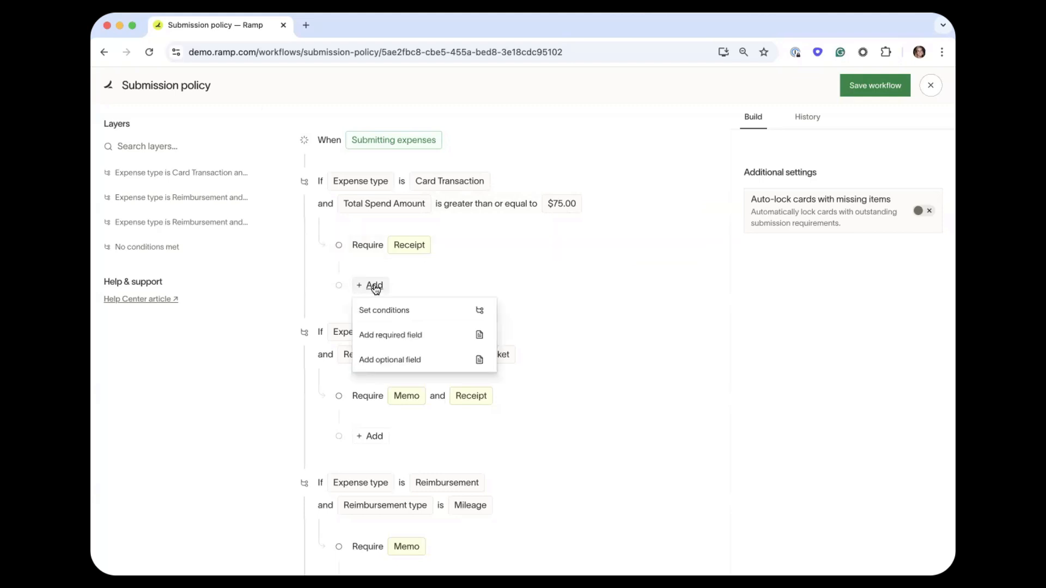
{"action": "left_click", "coordinate": [403, 332]}
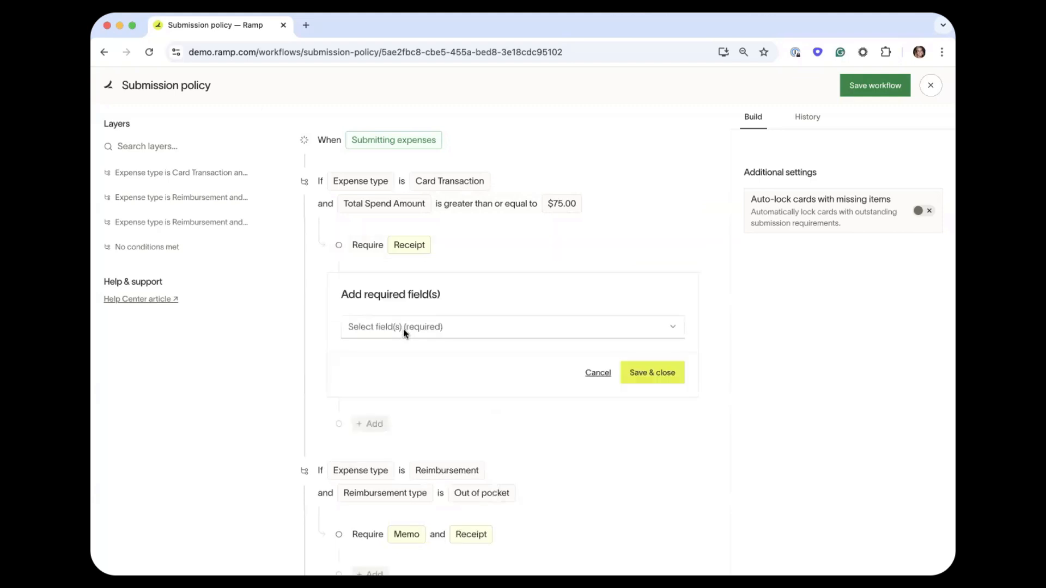
{"action": "left_click", "coordinate": [403, 329]}
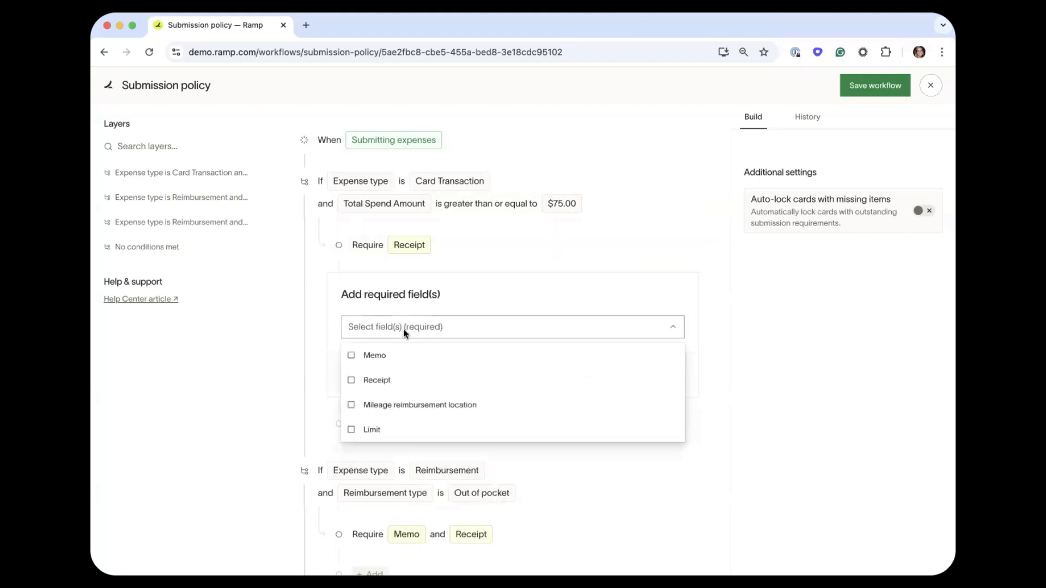
{"action": "left_click", "coordinate": [381, 359]}
{"action": "left_click", "coordinate": [567, 278]}
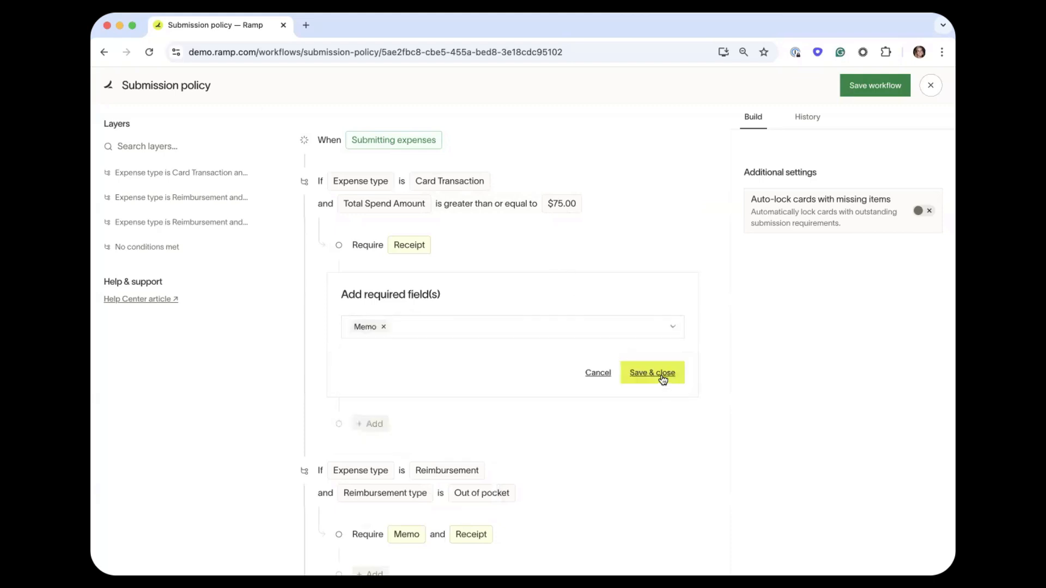
{"action": "left_click", "coordinate": [662, 381]}
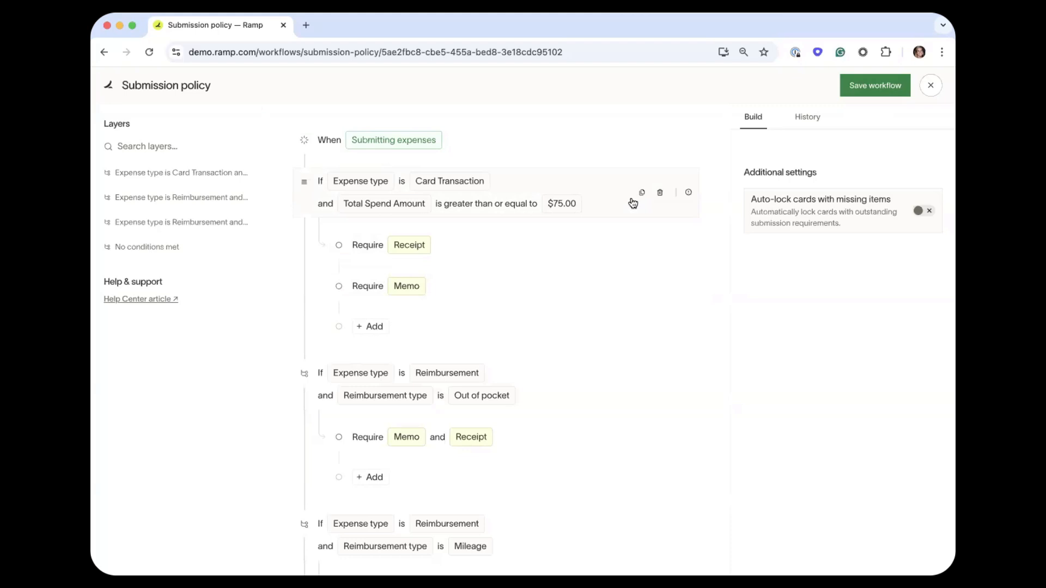
Save the General Expenses workflow and close the Expense requirements panel.
{"action": "left_click", "coordinate": [853, 90]}
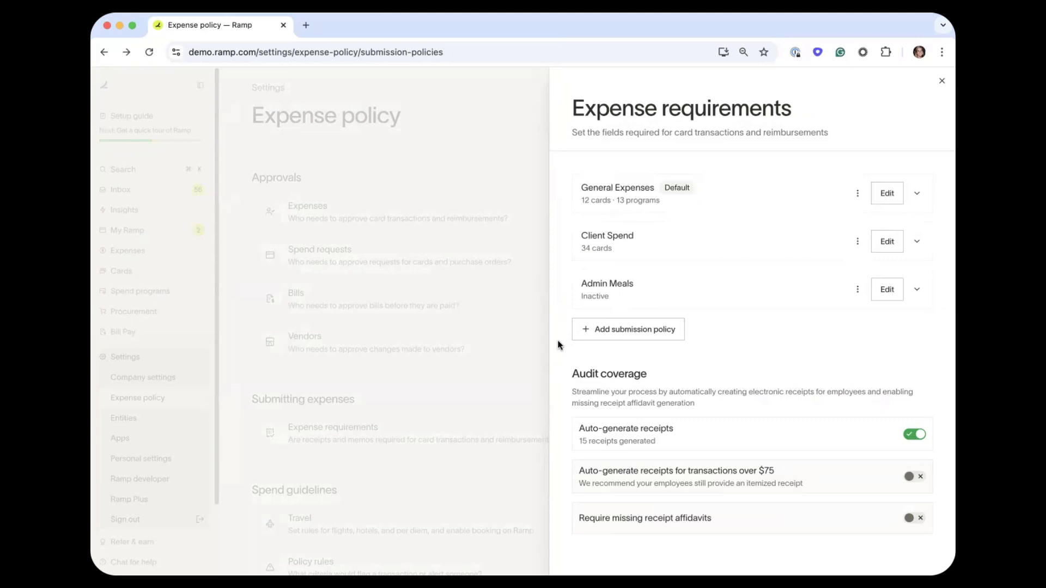
{"action": "left_click", "coordinate": [471, 136]}
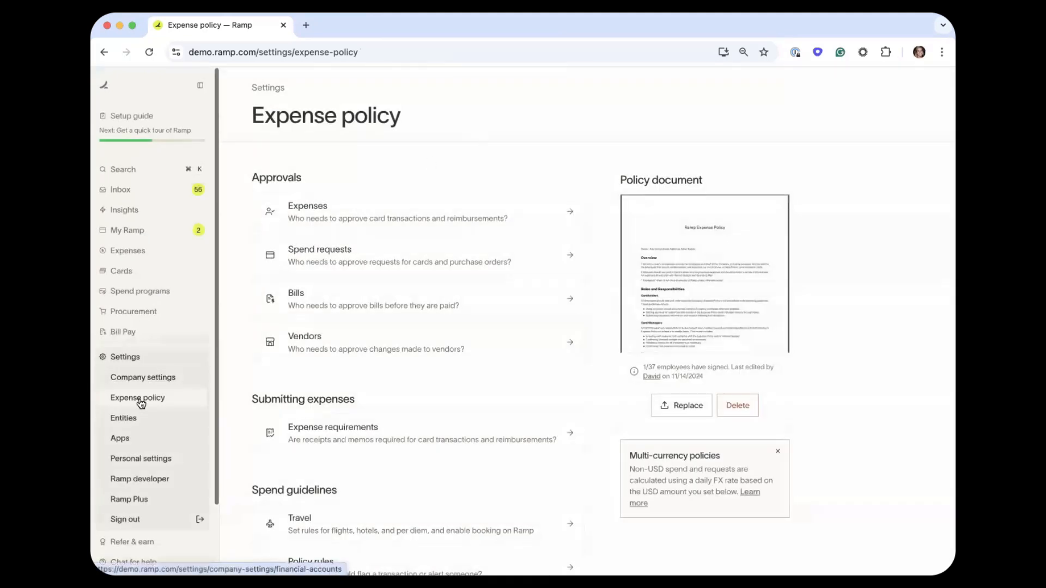
Open Settings > Apps and look over Gmail, Slack and the 77 available apps.
{"action": "left_click", "coordinate": [125, 438]}
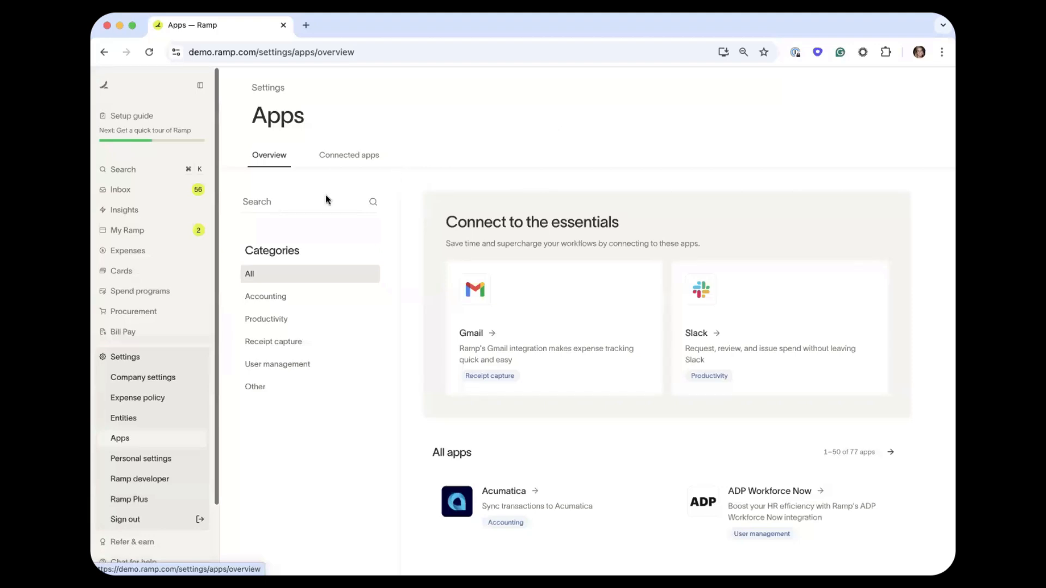
{"action": "scroll", "coordinate": [201, 276], "scroll_direction": "down", "scroll_amount": 3}
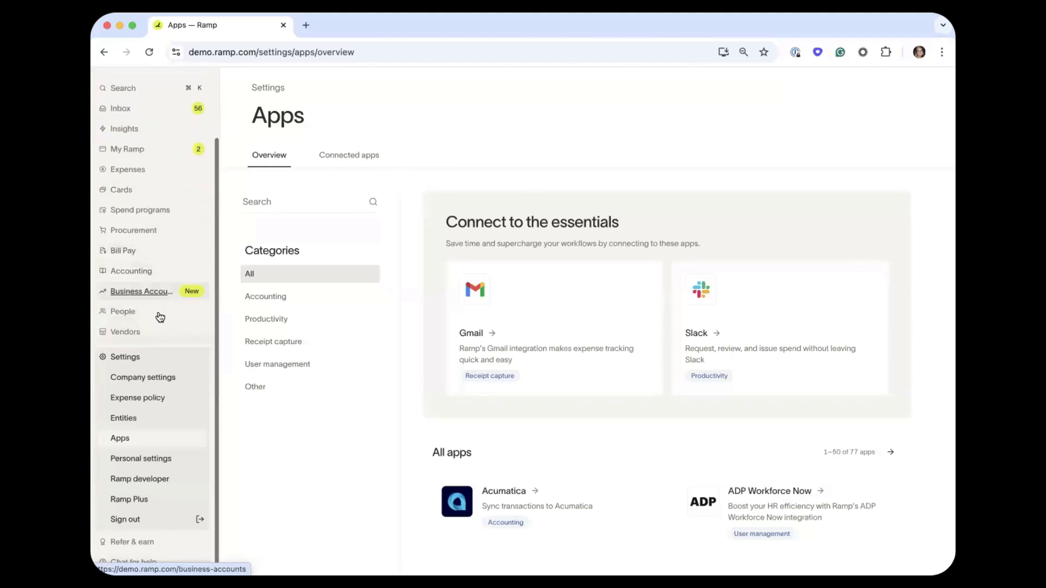
Open People, look through the Departments and Locations tabs, then return to All 37 employees.
{"action": "left_click", "coordinate": [123, 311]}
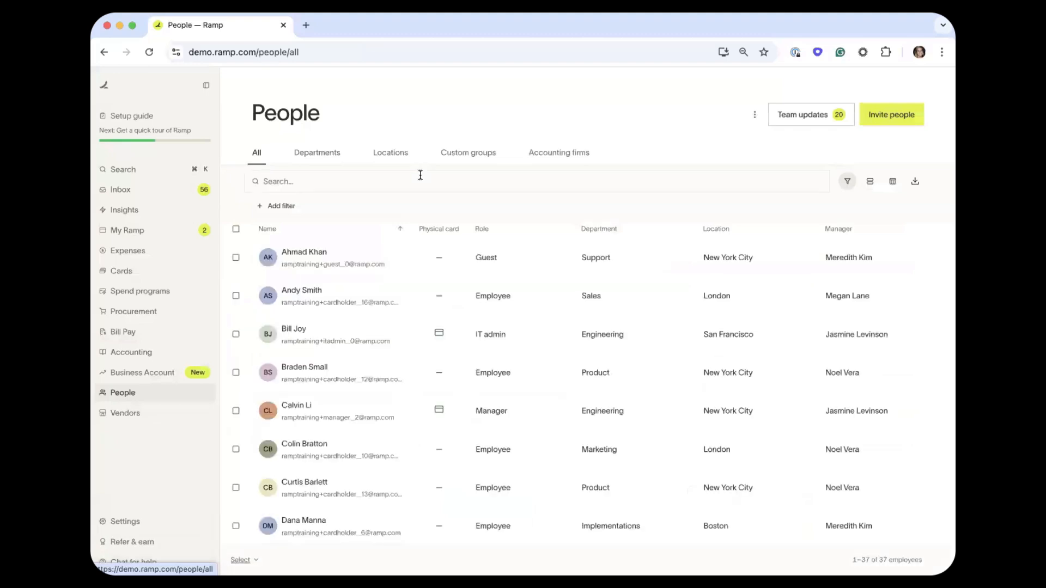
{"action": "left_click", "coordinate": [319, 155]}
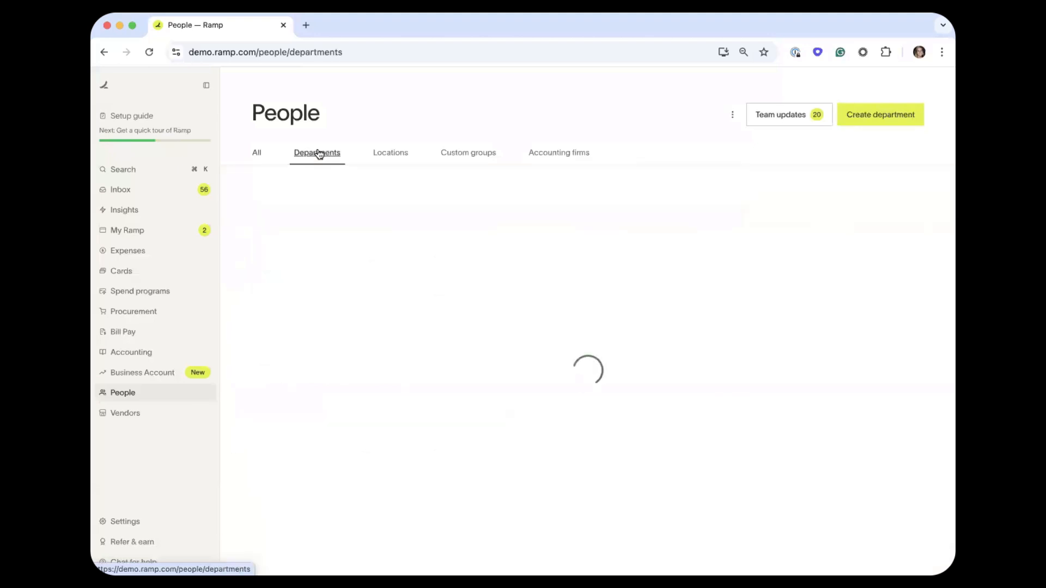
{"action": "left_click", "coordinate": [391, 152]}
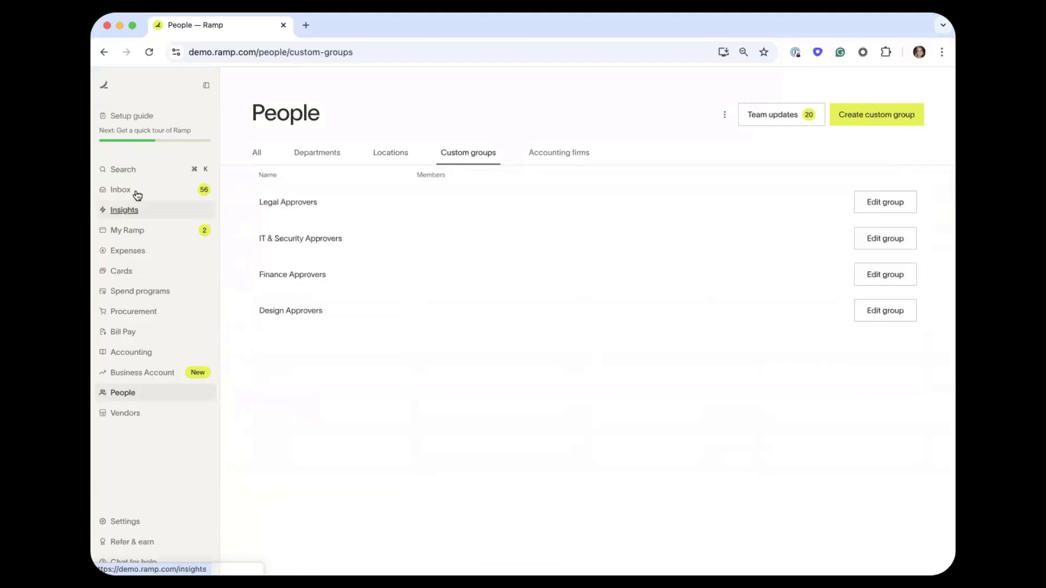
{"action": "left_click", "coordinate": [258, 157]}
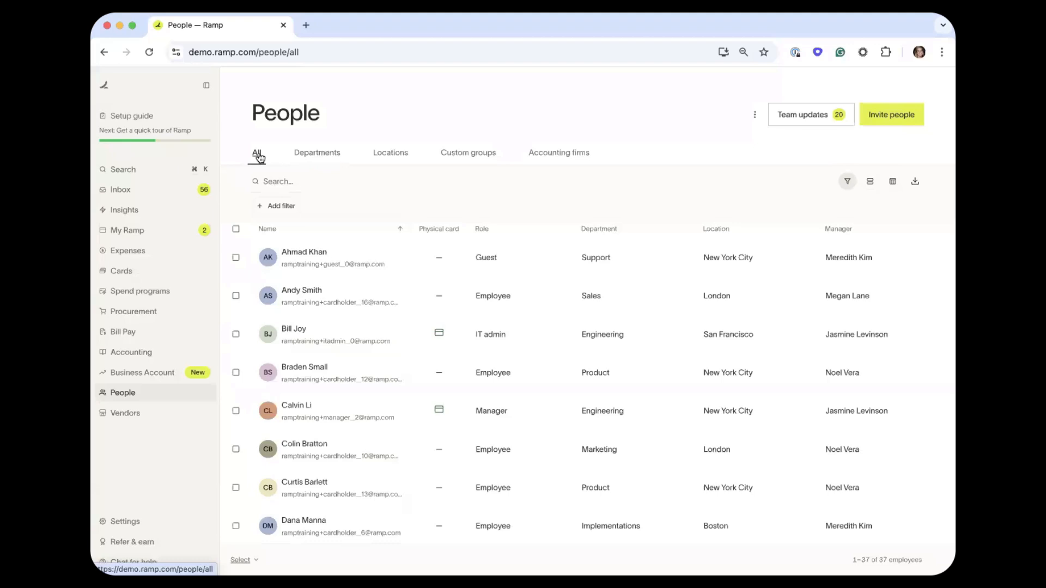
Open Invite people and browse the roles from Employee through Accounting firm.
{"action": "left_click", "coordinate": [883, 116]}
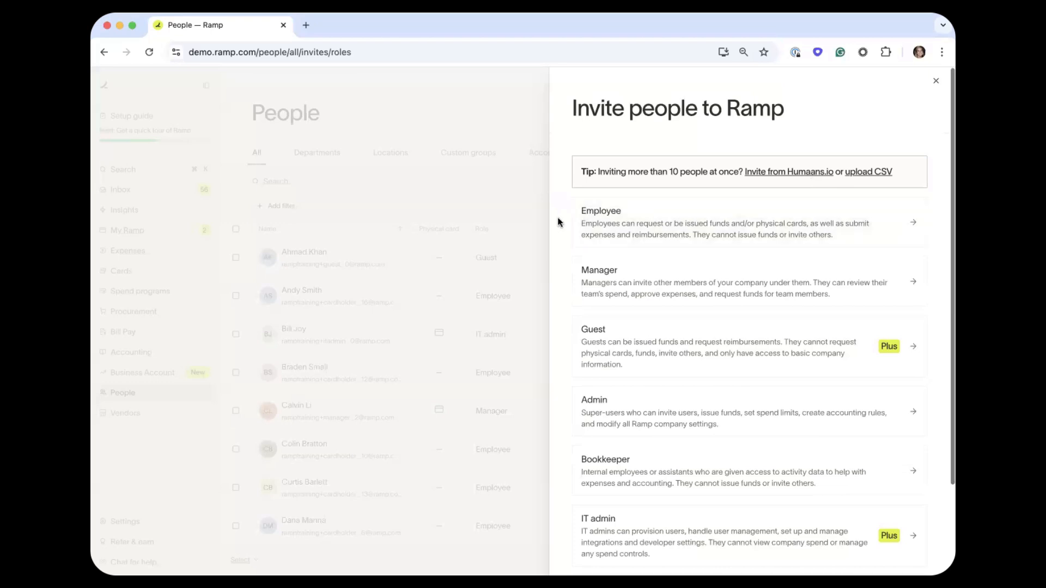
{"action": "scroll", "coordinate": [559, 221], "scroll_direction": "down", "scroll_amount": 2}
{"action": "scroll", "coordinate": [560, 222], "scroll_direction": "up", "scroll_amount": 2}
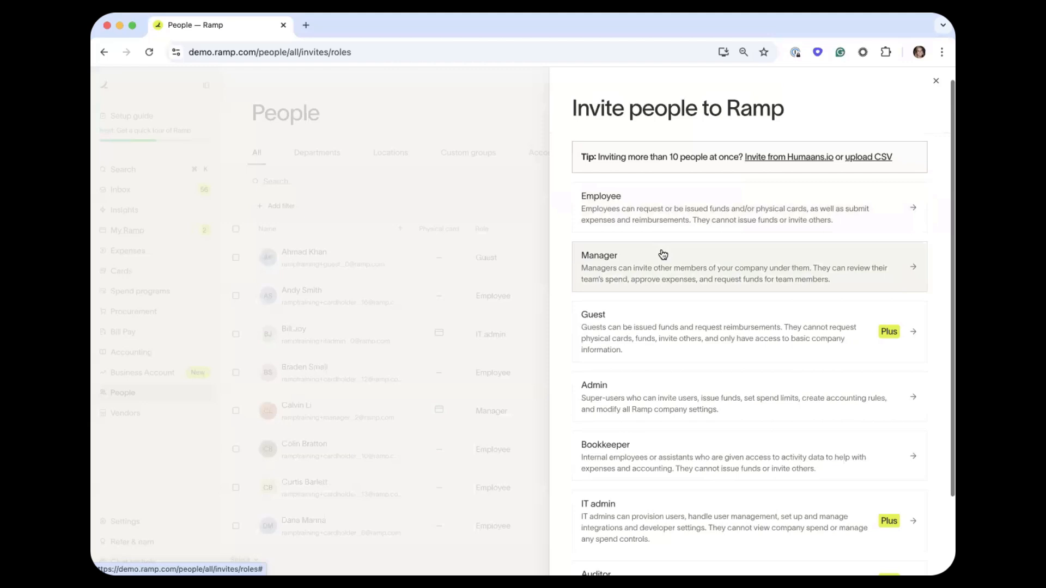
{"action": "scroll", "coordinate": [652, 374], "scroll_direction": "down", "scroll_amount": 3}
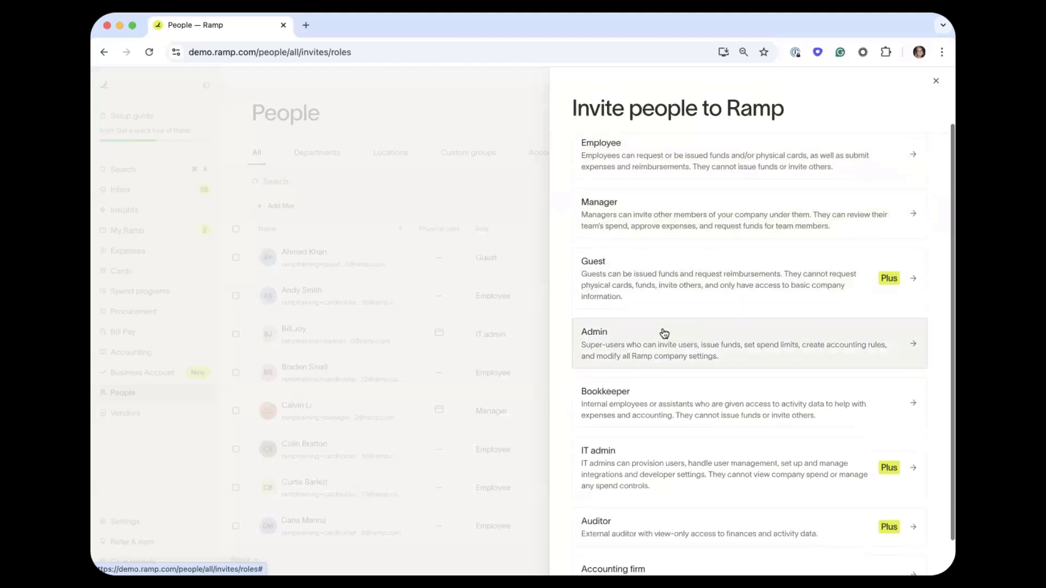
{"action": "scroll", "coordinate": [664, 327], "scroll_direction": "down", "scroll_amount": 1}
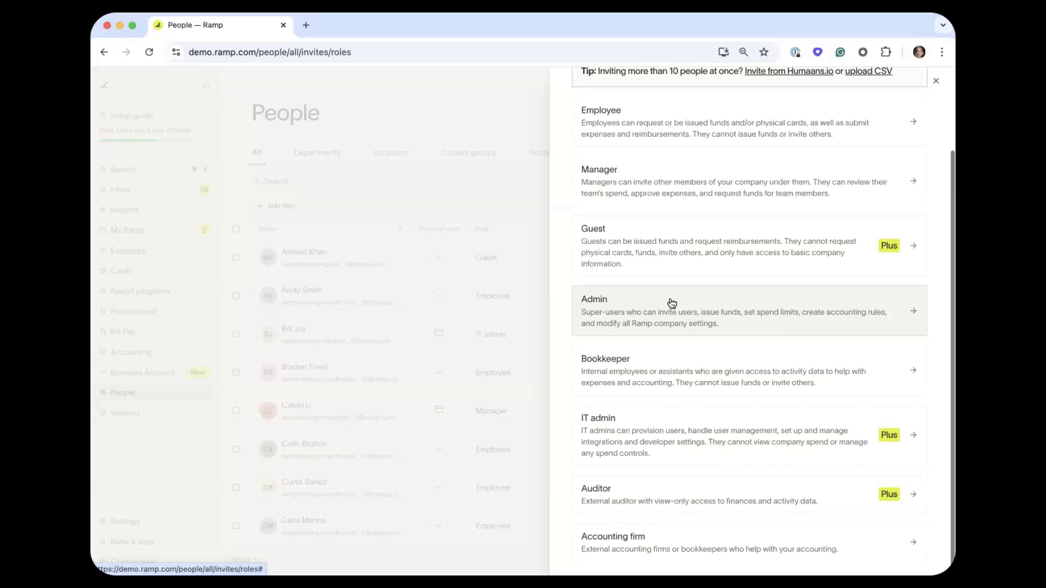
{"action": "scroll", "coordinate": [671, 303], "scroll_direction": "down", "scroll_amount": 1}
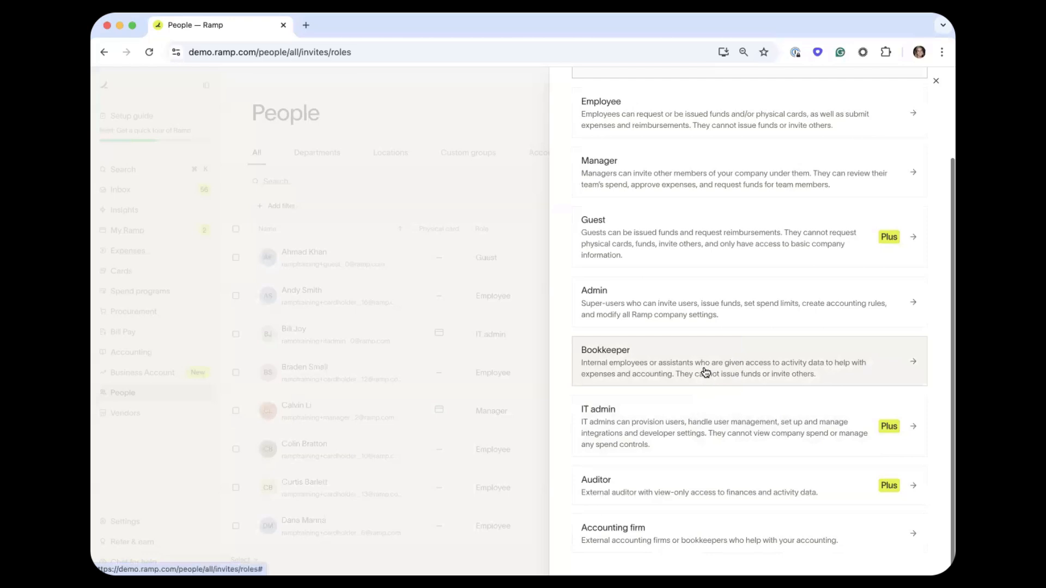
{"action": "left_click", "coordinate": [714, 527]}
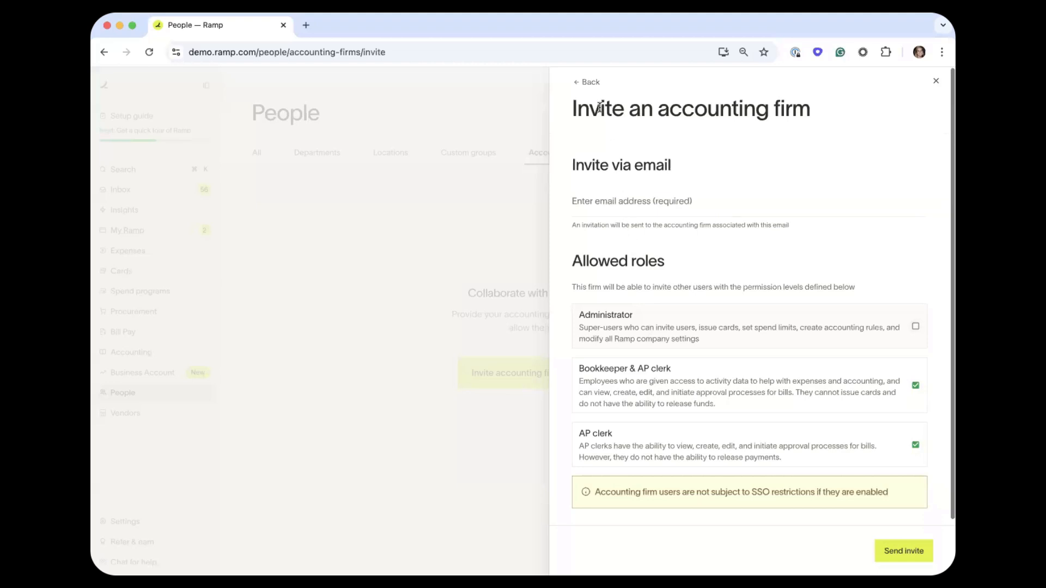
{"action": "left_click", "coordinate": [587, 84]}
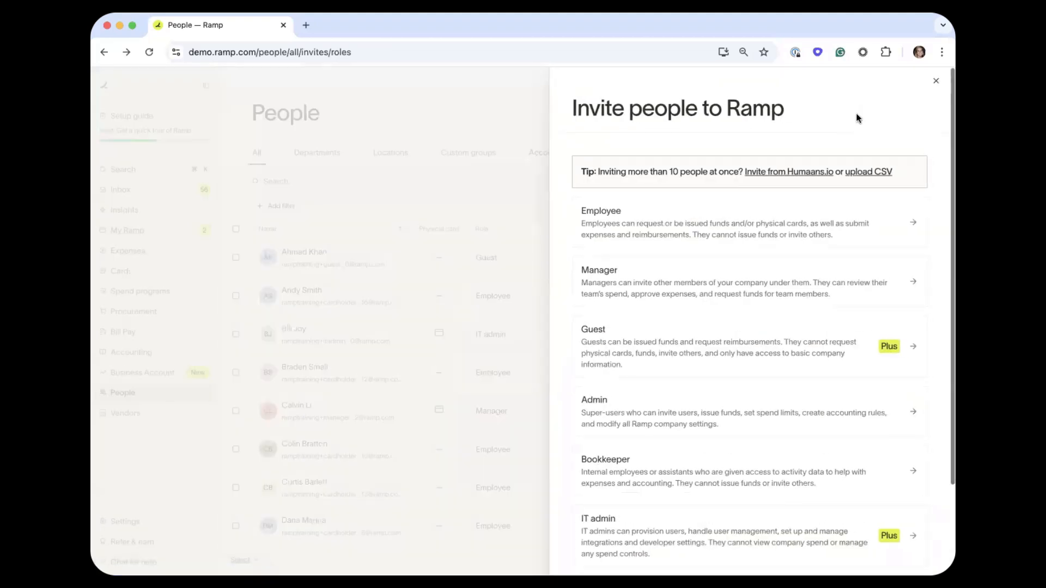
Switch from the invite panel to the Bulk invite via CSV guide.
{"action": "left_click", "coordinate": [935, 81]}
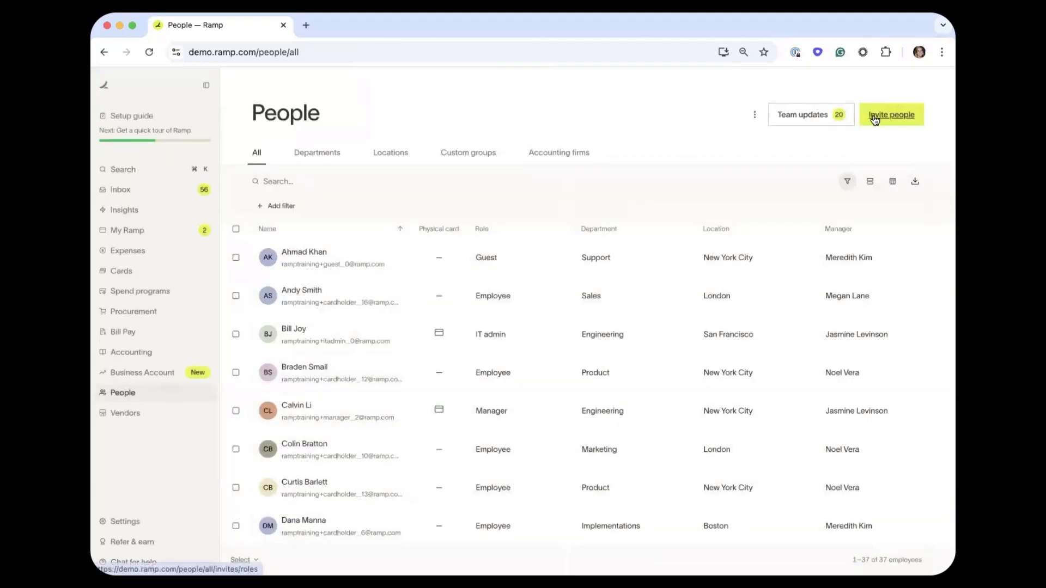
{"action": "left_click", "coordinate": [874, 118]}
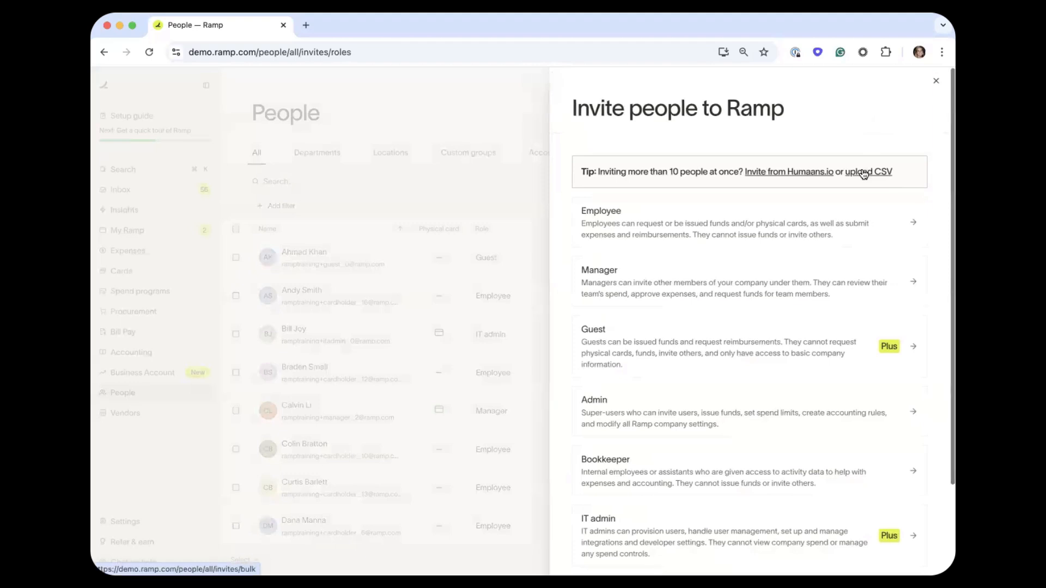
{"action": "left_click", "coordinate": [862, 173]}
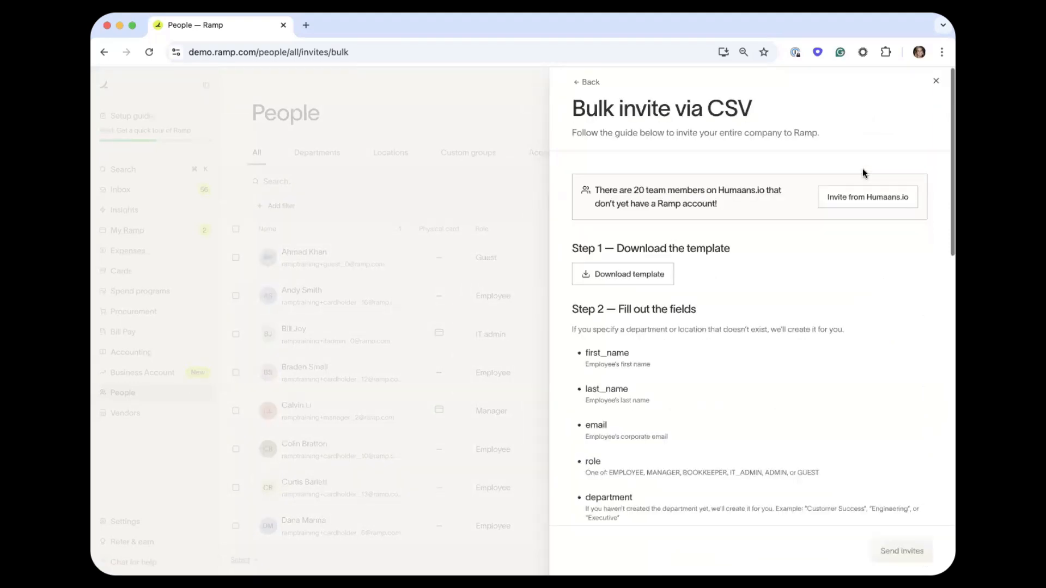
{"action": "left_click", "coordinate": [935, 82]}
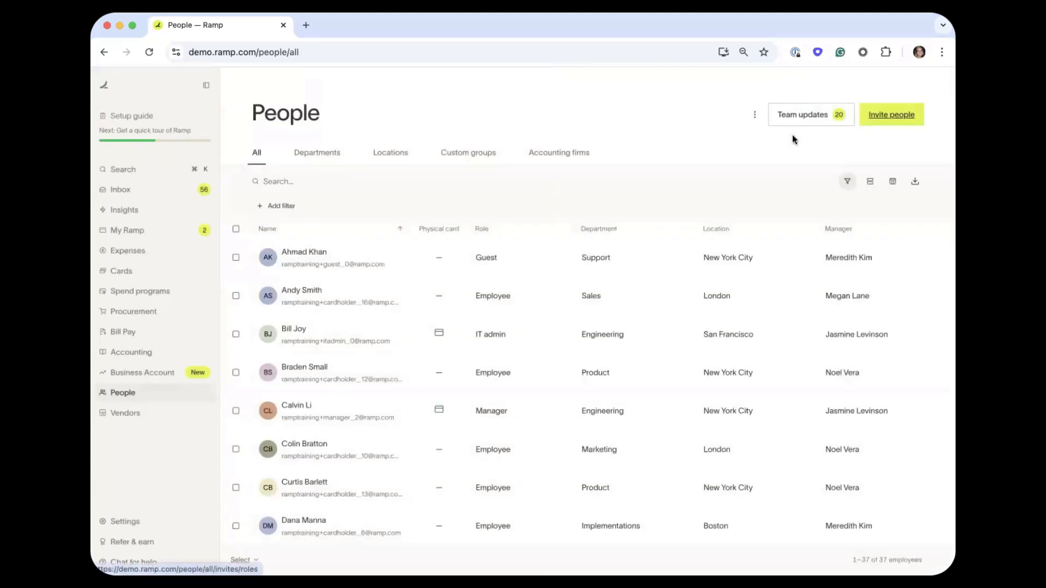
{"action": "left_click", "coordinate": [754, 115]}
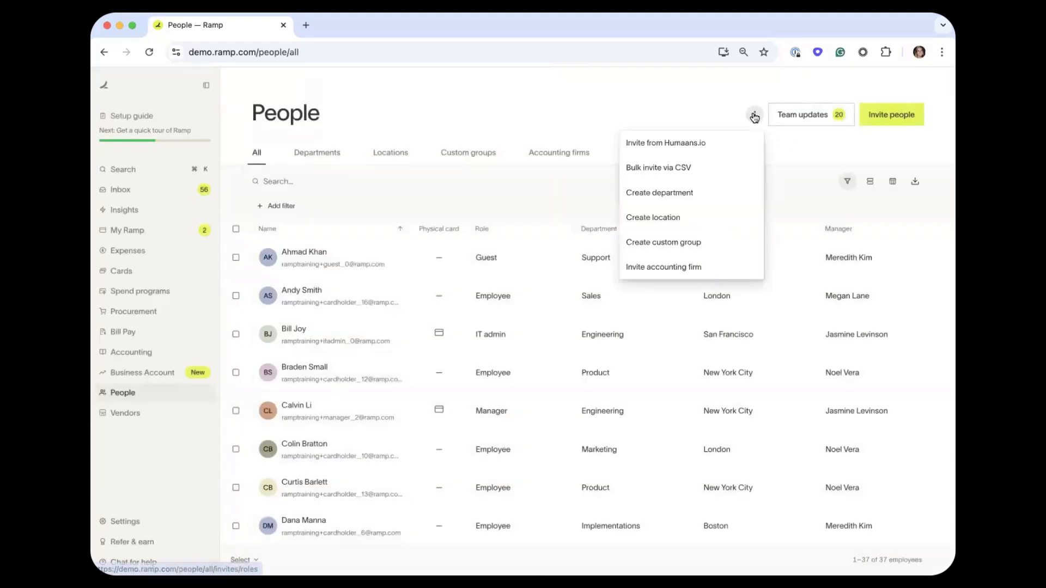
{"action": "left_click", "coordinate": [724, 166]}
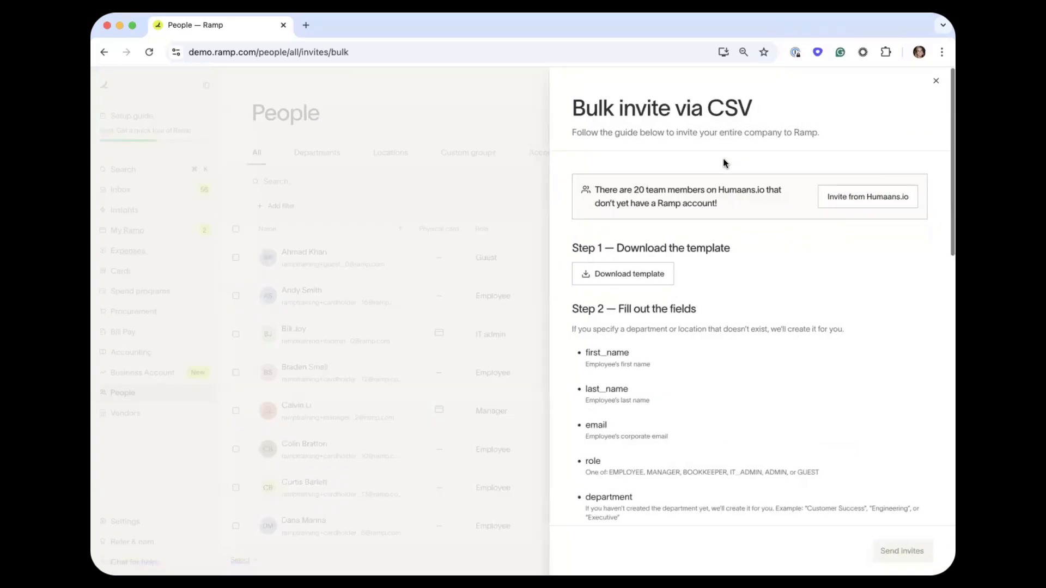
Read through the bulk CSV invite steps, then close the guide.
{"action": "scroll", "coordinate": [739, 235], "scroll_direction": "down", "scroll_amount": 3}
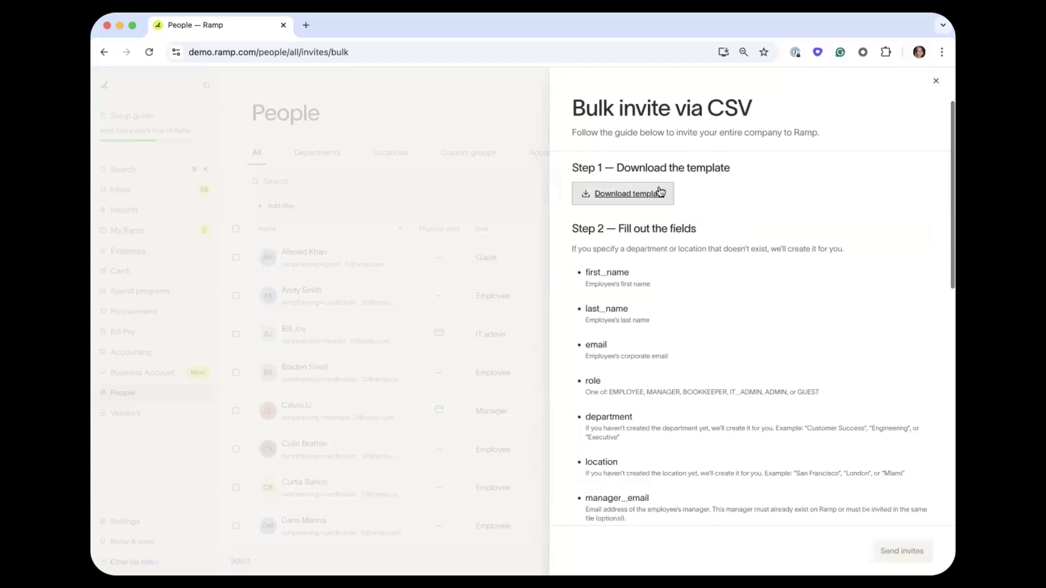
{"action": "scroll", "coordinate": [675, 196], "scroll_direction": "down", "scroll_amount": 2}
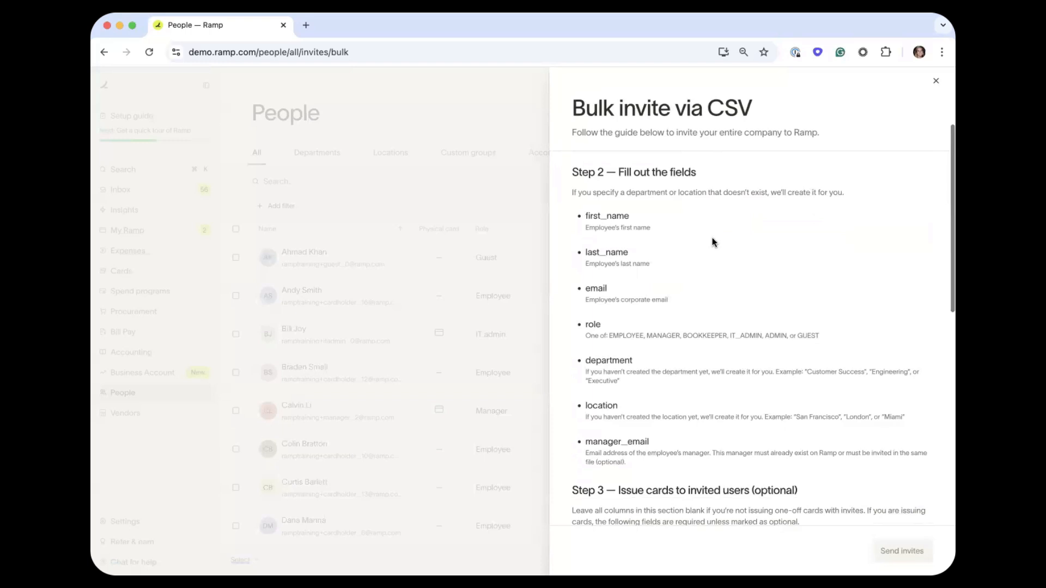
{"action": "scroll", "coordinate": [713, 241], "scroll_direction": "down", "scroll_amount": 1}
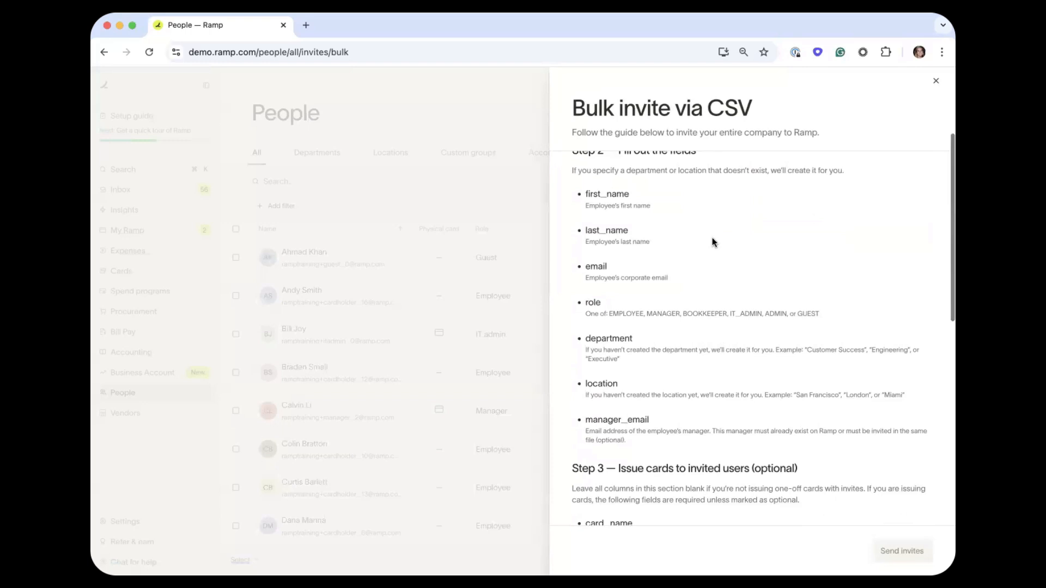
{"action": "scroll", "coordinate": [712, 241], "scroll_direction": "down", "scroll_amount": 5}
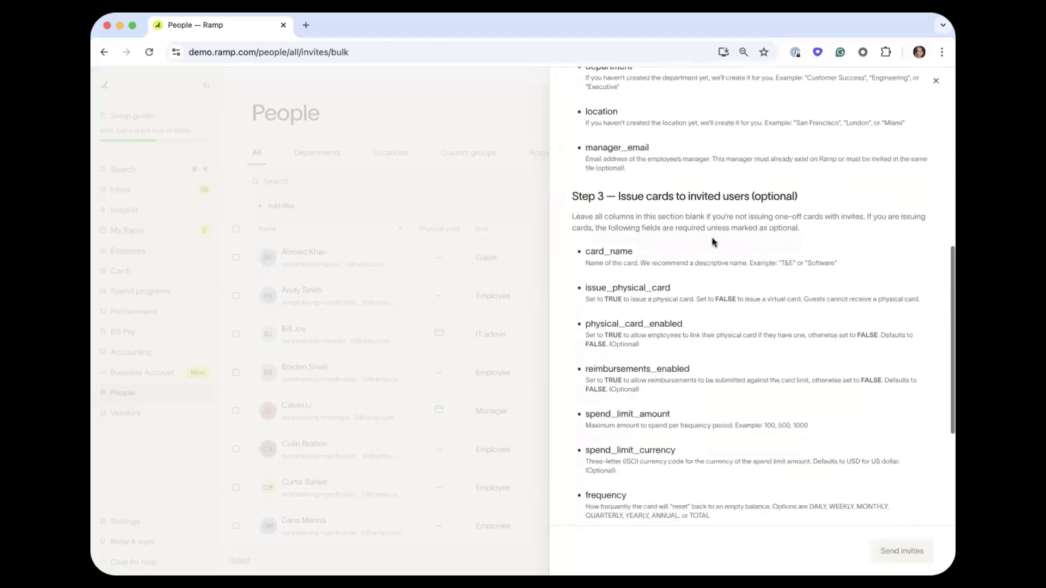
{"action": "scroll", "coordinate": [711, 241], "scroll_direction": "down", "scroll_amount": 2}
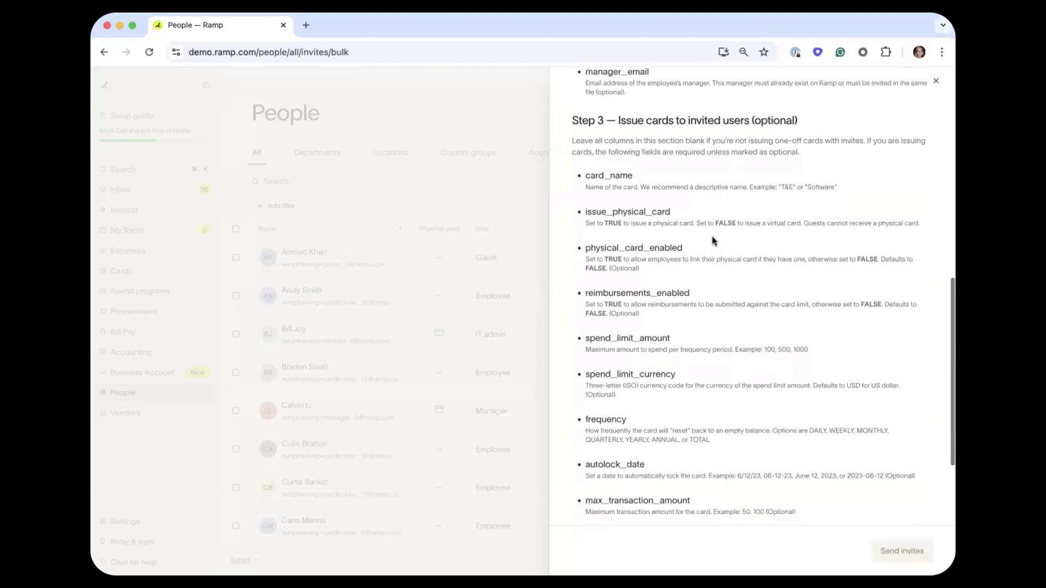
{"action": "scroll", "coordinate": [777, 240], "scroll_direction": "down", "scroll_amount": 3}
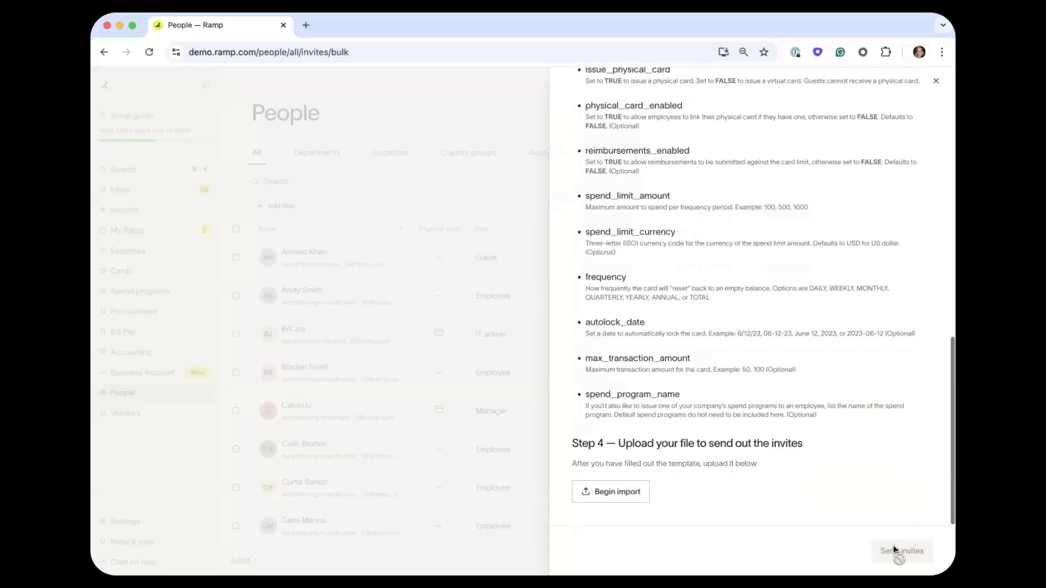
{"action": "scroll", "coordinate": [909, 455], "scroll_direction": "up", "scroll_amount": 15}
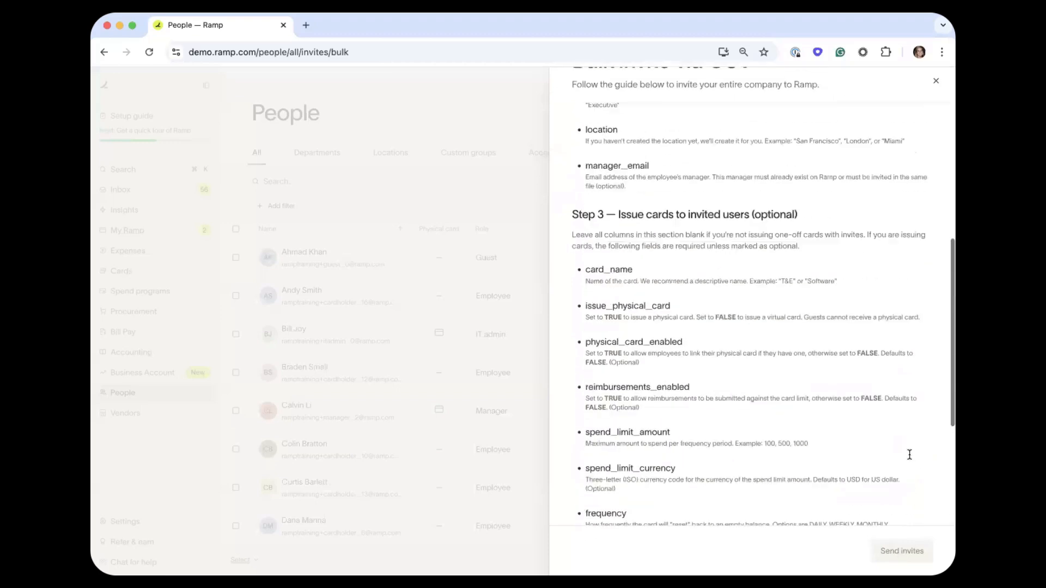
{"action": "left_click", "coordinate": [935, 82]}
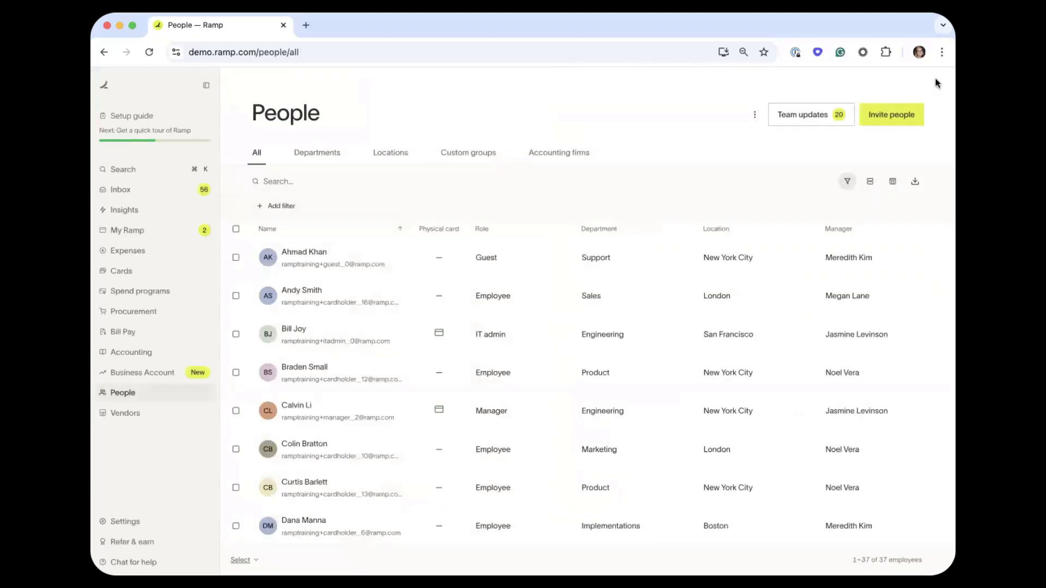
Start an Employee invite and add the invitee's e-mail address.
{"action": "left_click", "coordinate": [877, 119]}
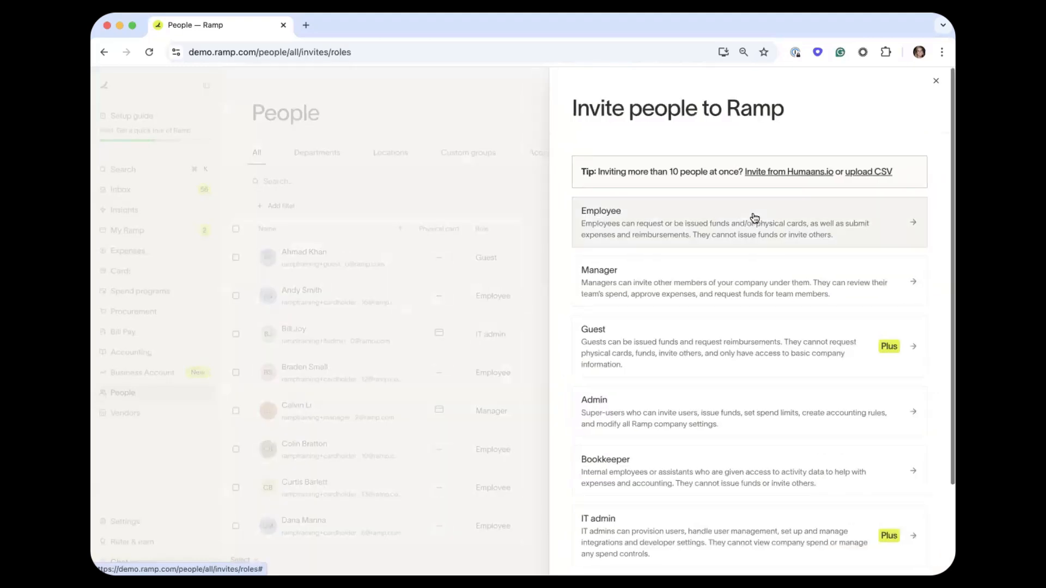
{"action": "left_click", "coordinate": [755, 218]}
{"action": "left_click", "coordinate": [722, 223]}
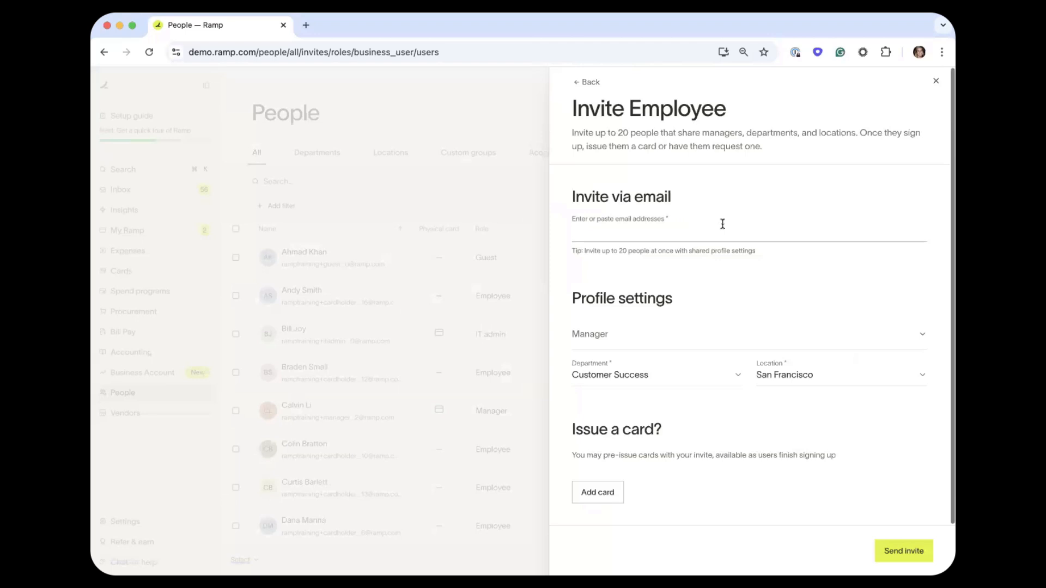
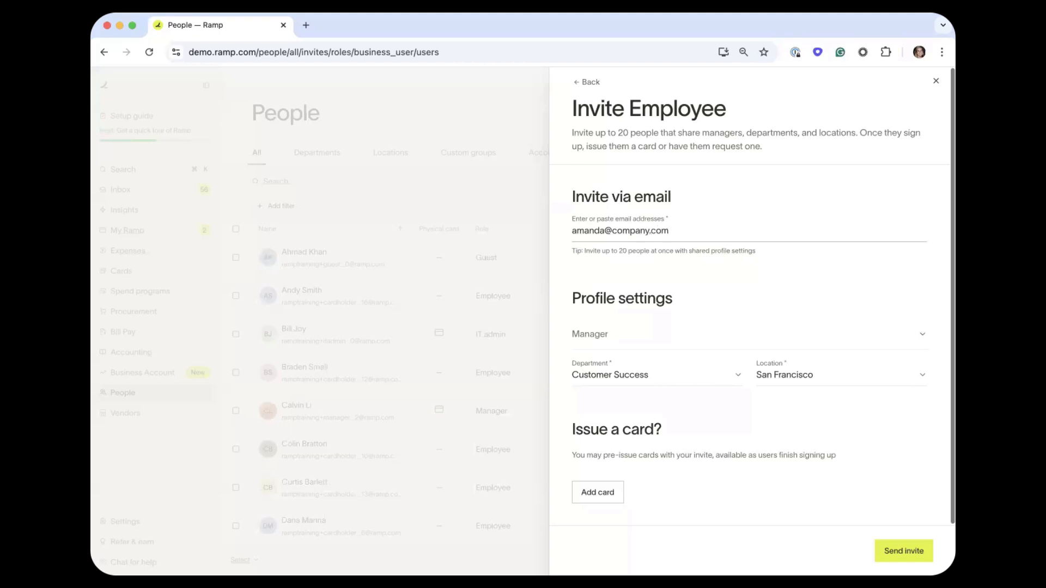
{"action": "key", "text": "Return"}
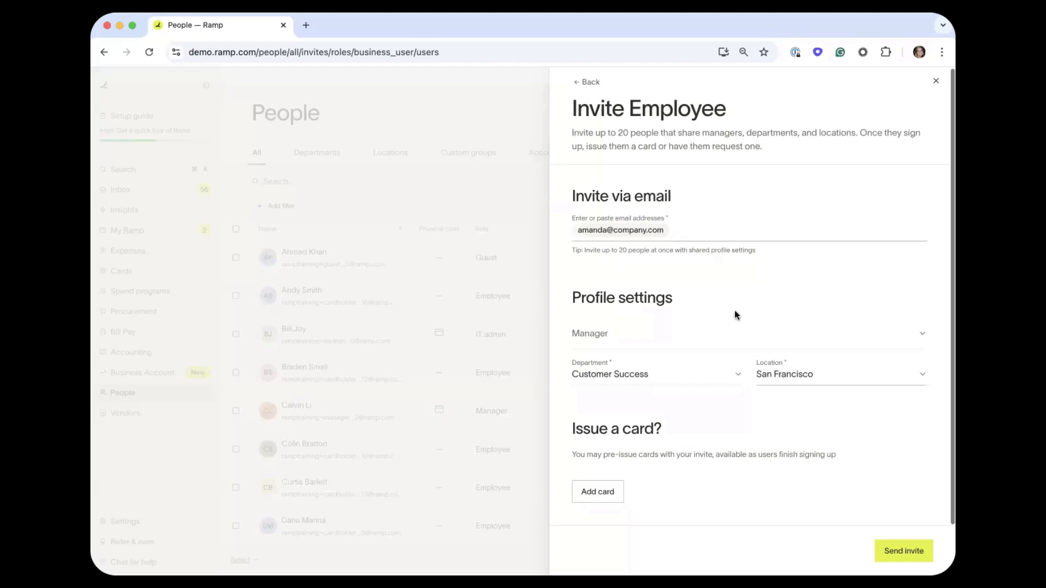
Choose the invitee's manager from the manager list.
{"action": "left_click", "coordinate": [743, 331]}
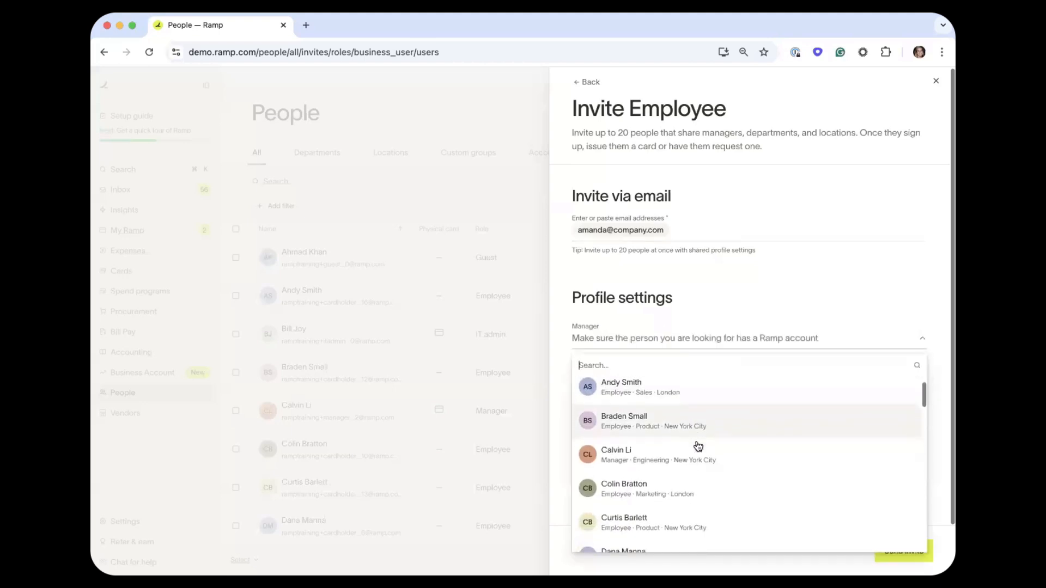
{"action": "scroll", "coordinate": [698, 446], "scroll_direction": "down", "scroll_amount": 3}
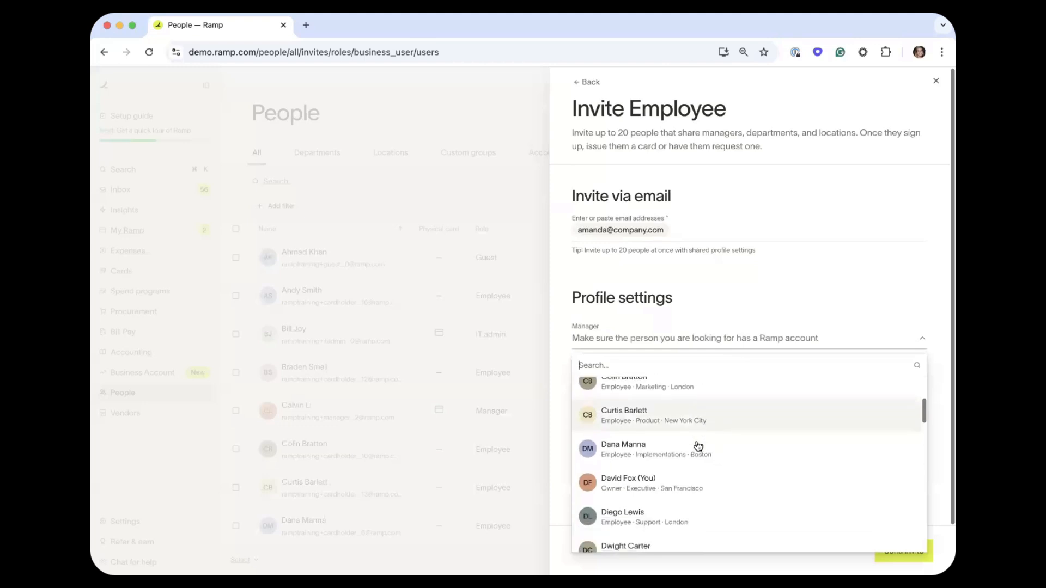
{"action": "scroll", "coordinate": [698, 446], "scroll_direction": "up", "scroll_amount": 3}
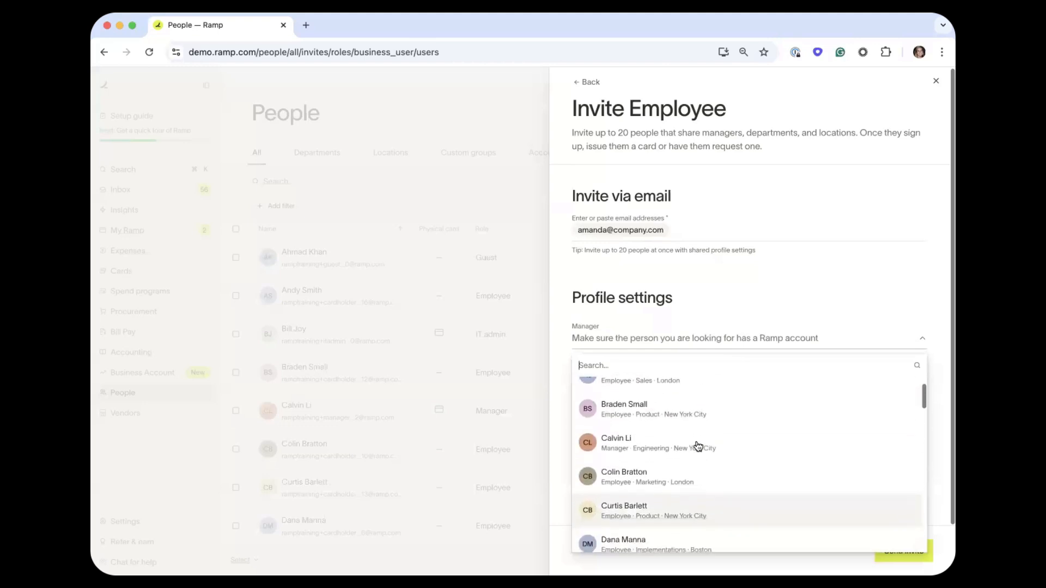
{"action": "left_click", "coordinate": [647, 447]}
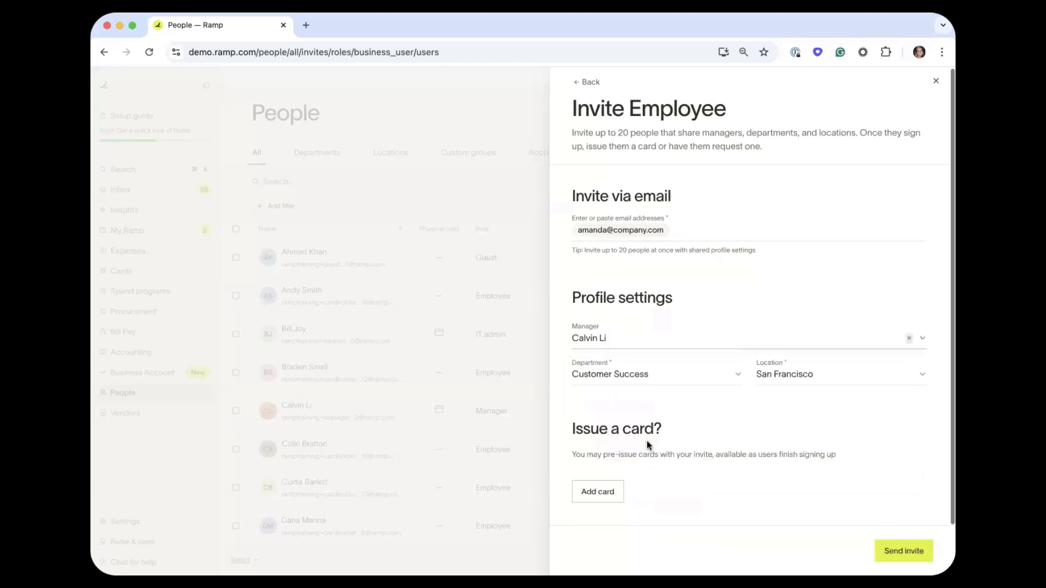
Create a new IT department and assign it to the invitee.
{"action": "left_click", "coordinate": [614, 371]}
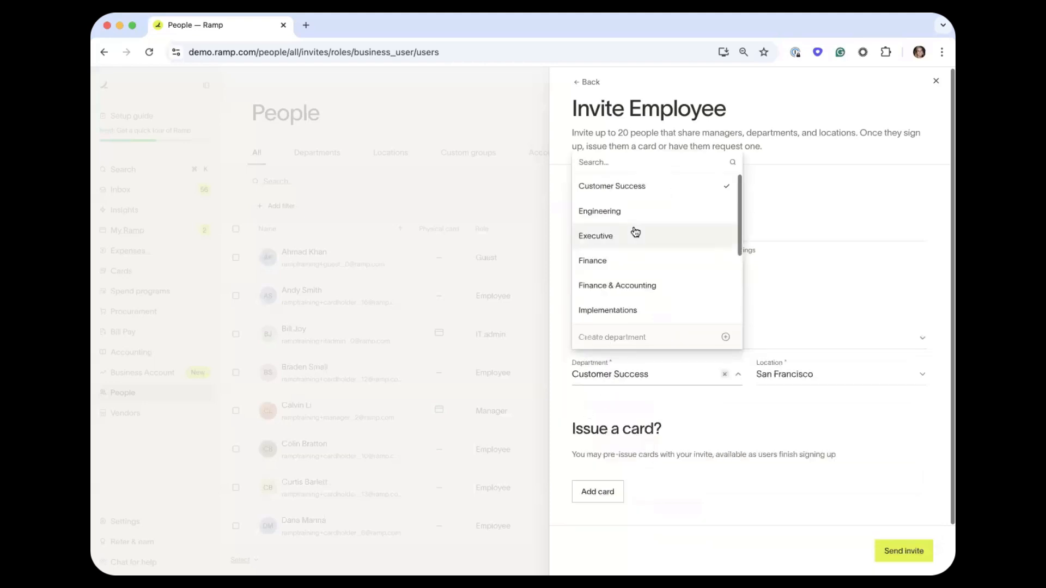
{"action": "scroll", "coordinate": [635, 231], "scroll_direction": "down", "scroll_amount": 3}
{"action": "scroll", "coordinate": [635, 231], "scroll_direction": "up", "scroll_amount": 3}
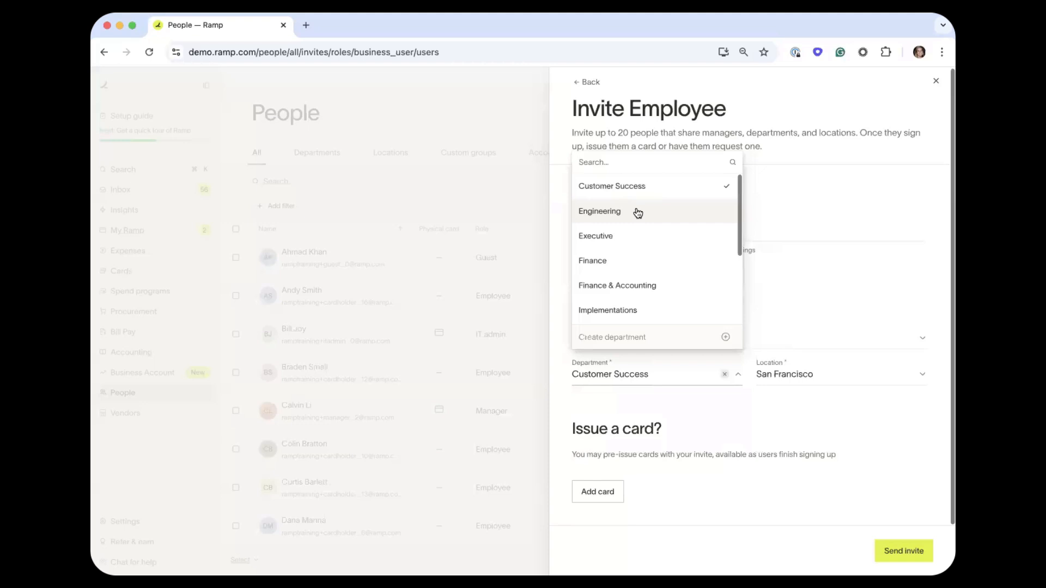
{"action": "type", "text": "IT"}
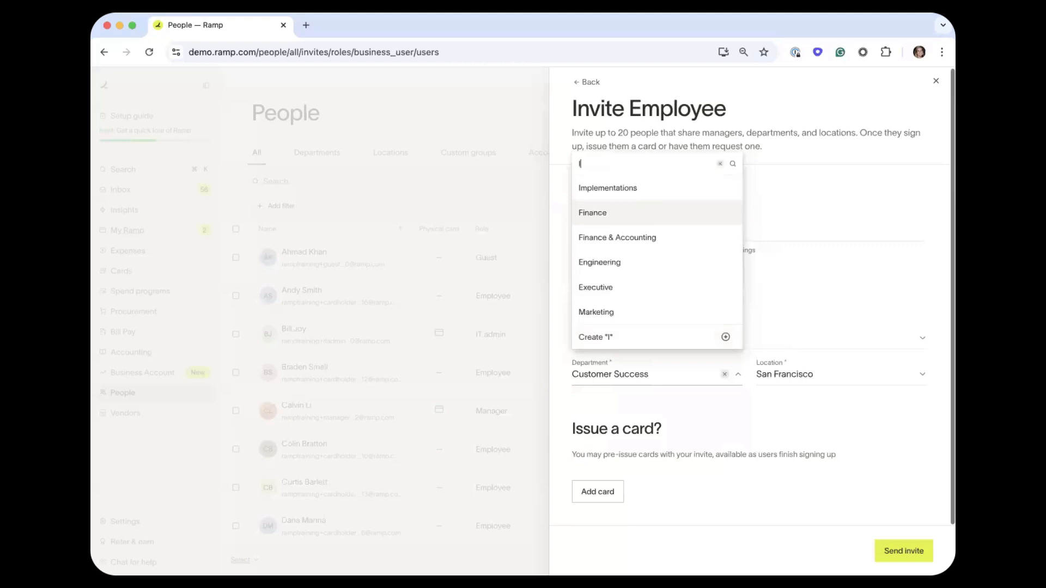
{"action": "left_click", "coordinate": [725, 338]}
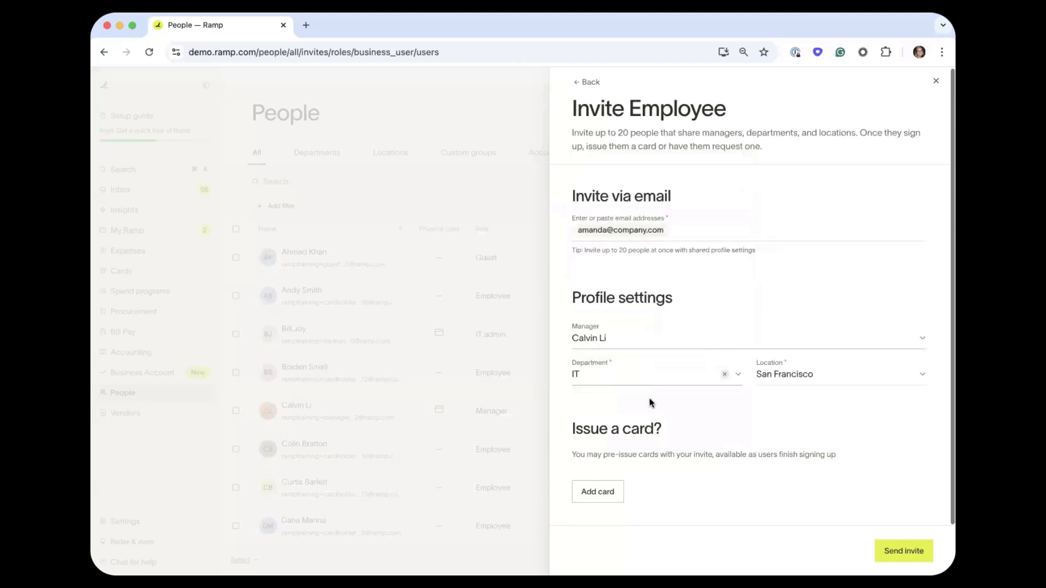
{"action": "left_click", "coordinate": [662, 374]}
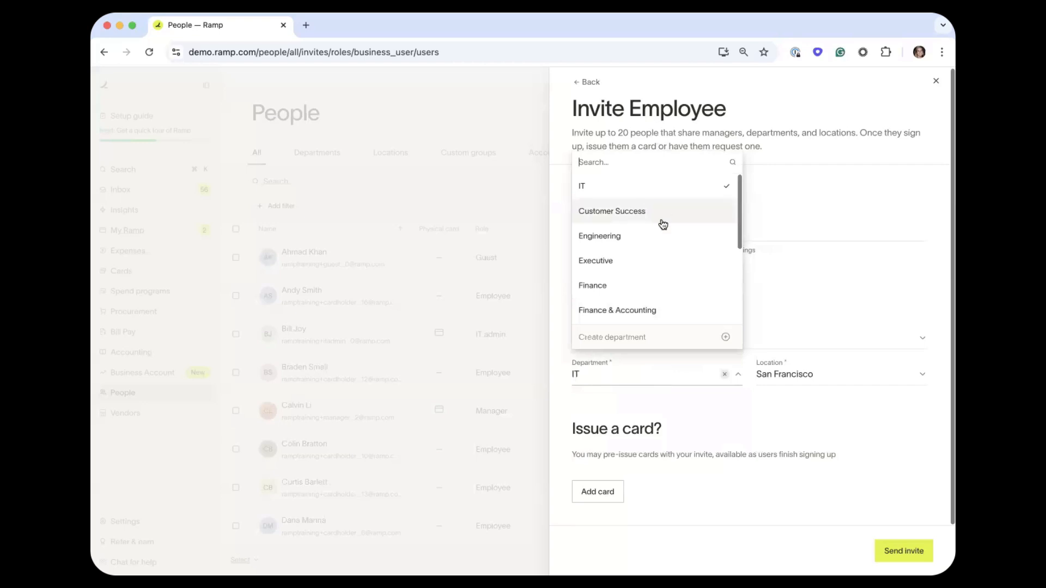
{"action": "scroll", "coordinate": [656, 236], "scroll_direction": "down", "scroll_amount": 3}
{"action": "scroll", "coordinate": [656, 235], "scroll_direction": "up", "scroll_amount": 3}
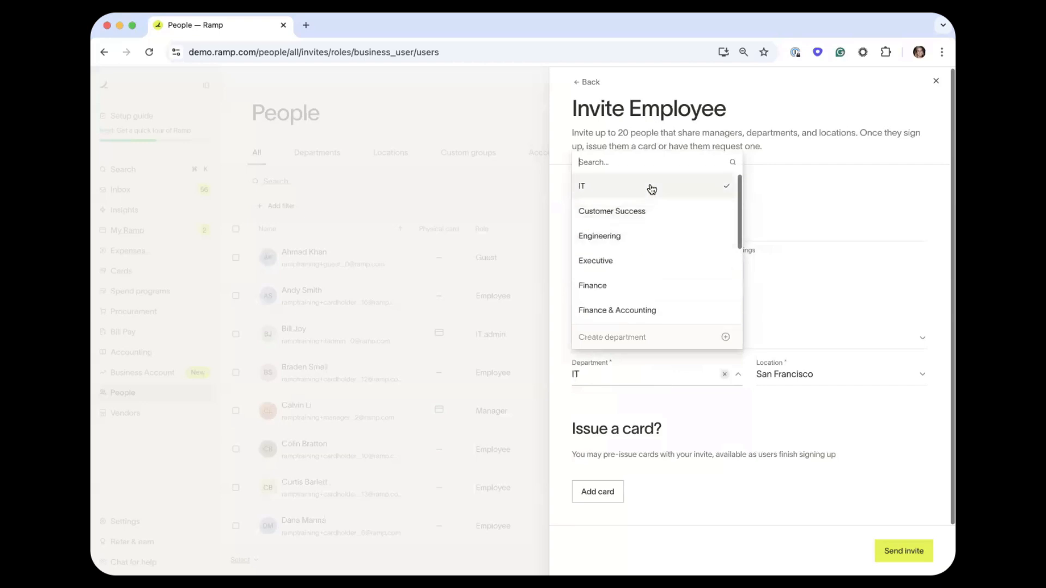
{"action": "left_click", "coordinate": [651, 189]}
Pick New York City in the Location dropdown in place of San Francisco.
{"action": "left_click", "coordinate": [774, 373]}
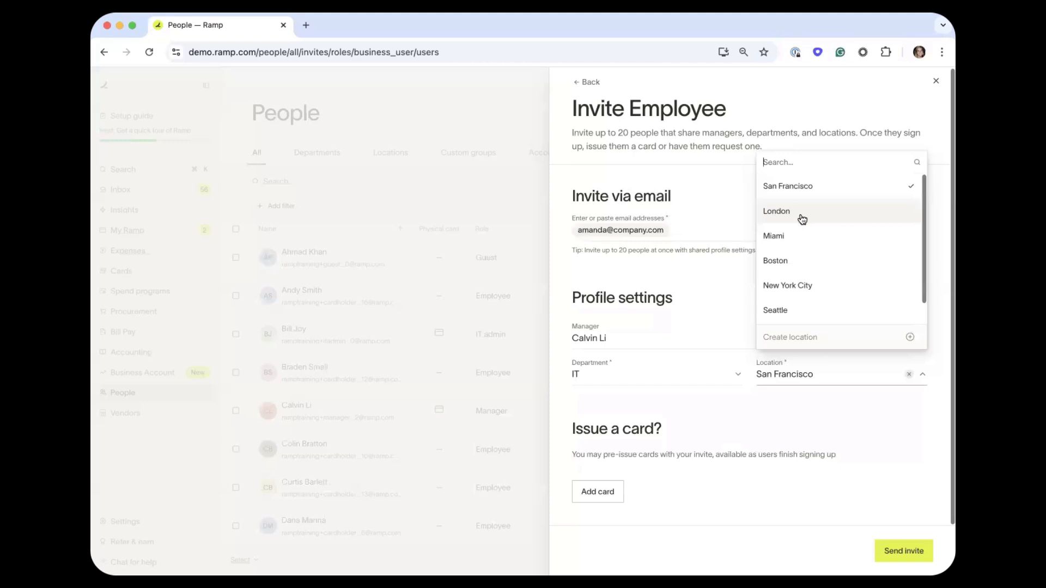
{"action": "left_click", "coordinate": [805, 285]}
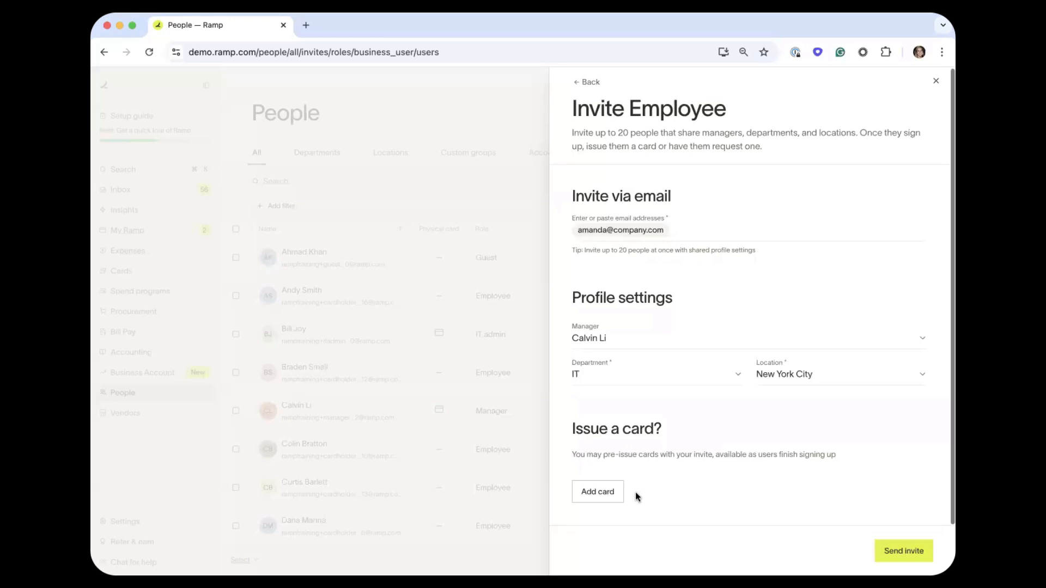
Send the invite past the external-email warning, then close the invite panel.
{"action": "left_click", "coordinate": [902, 551]}
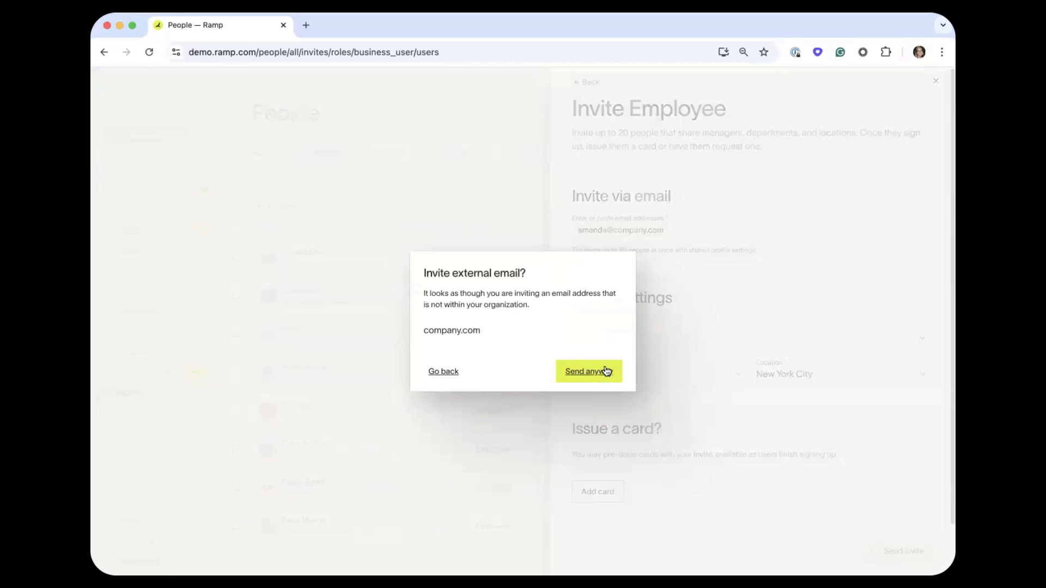
{"action": "left_click", "coordinate": [606, 371]}
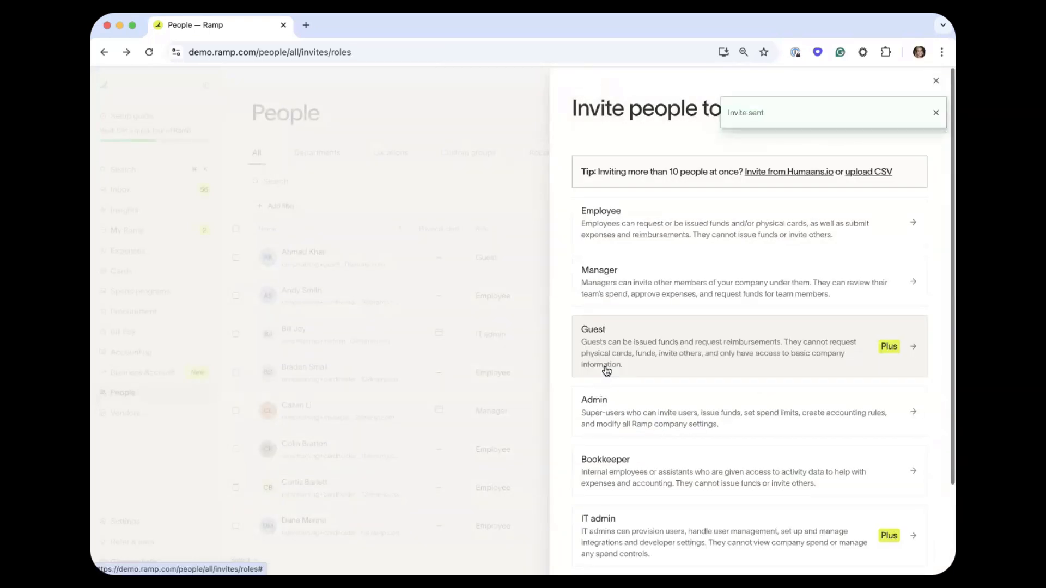
{"action": "left_click", "coordinate": [936, 113]}
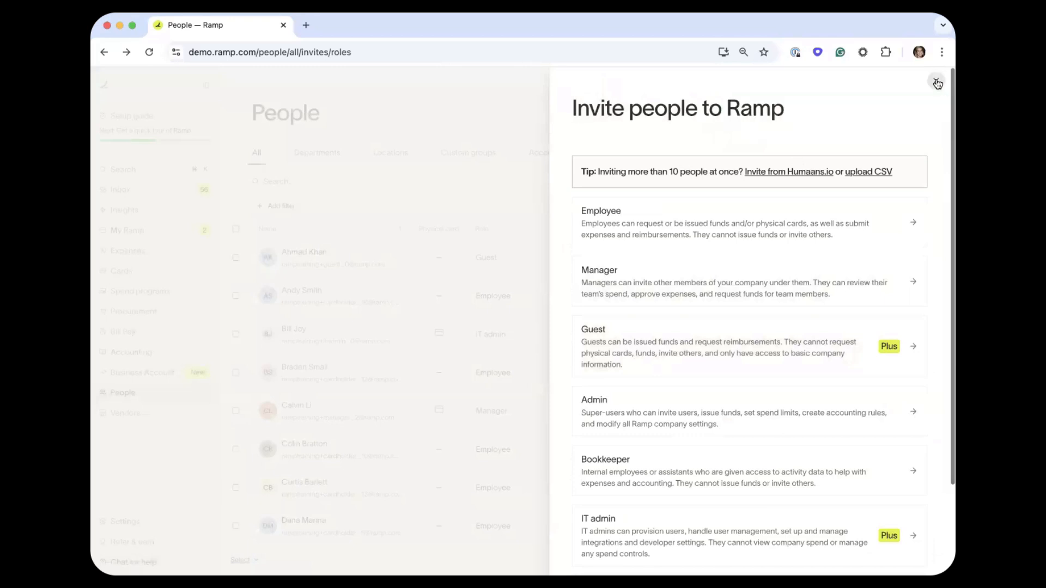
{"action": "left_click", "coordinate": [936, 82]}
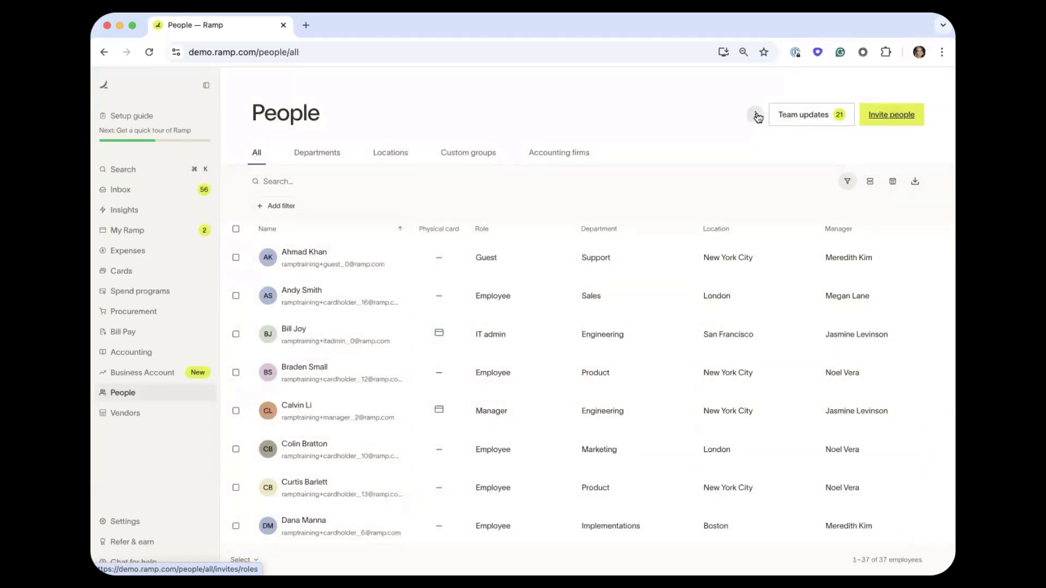
{"action": "left_click", "coordinate": [755, 115]}
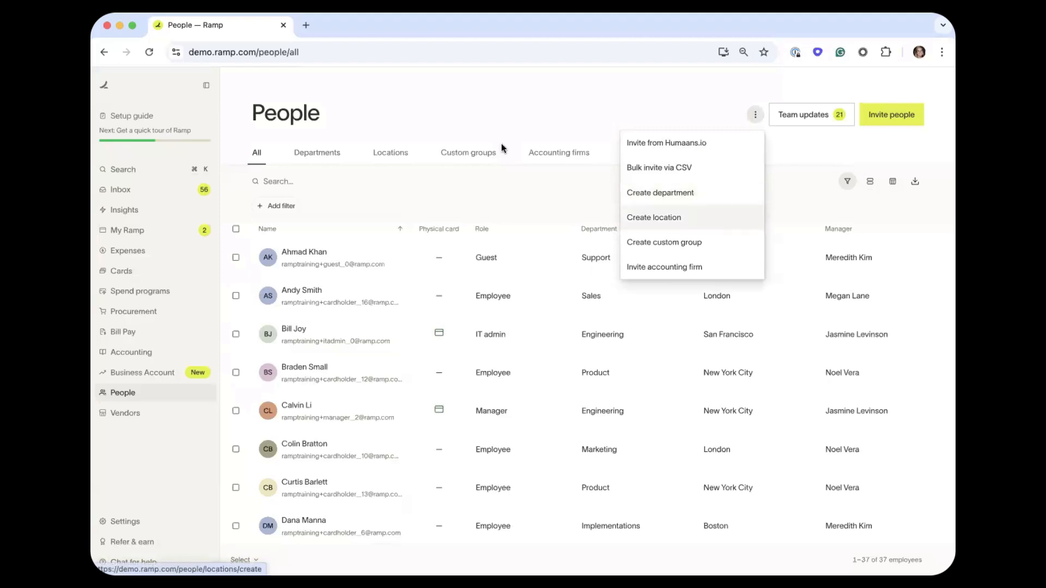
{"action": "left_click", "coordinate": [511, 104]}
{"action": "scroll", "coordinate": [519, 276], "scroll_direction": "down", "scroll_amount": 3}
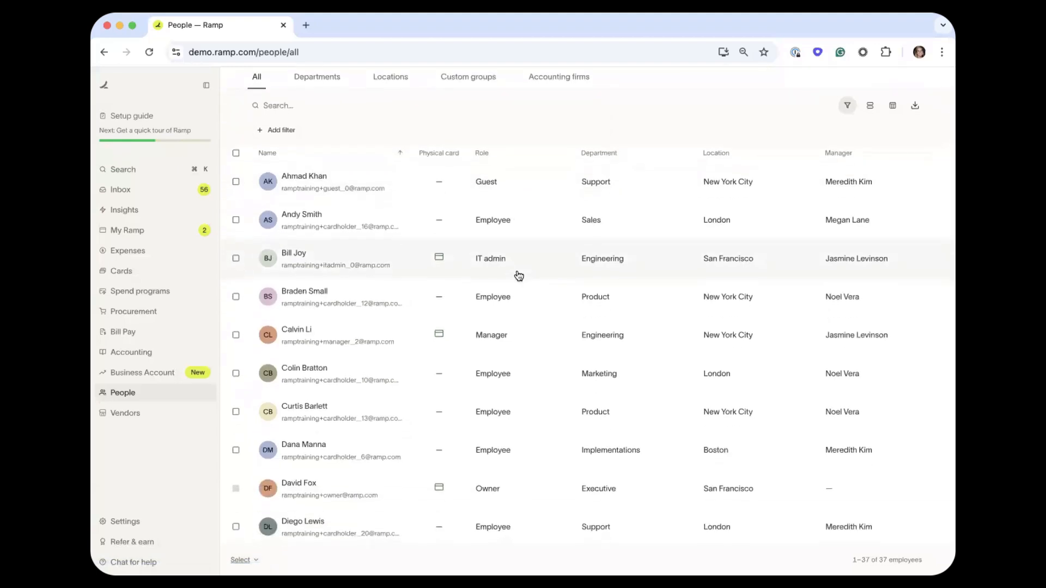
{"action": "scroll", "coordinate": [518, 276], "scroll_direction": "down", "scroll_amount": 2}
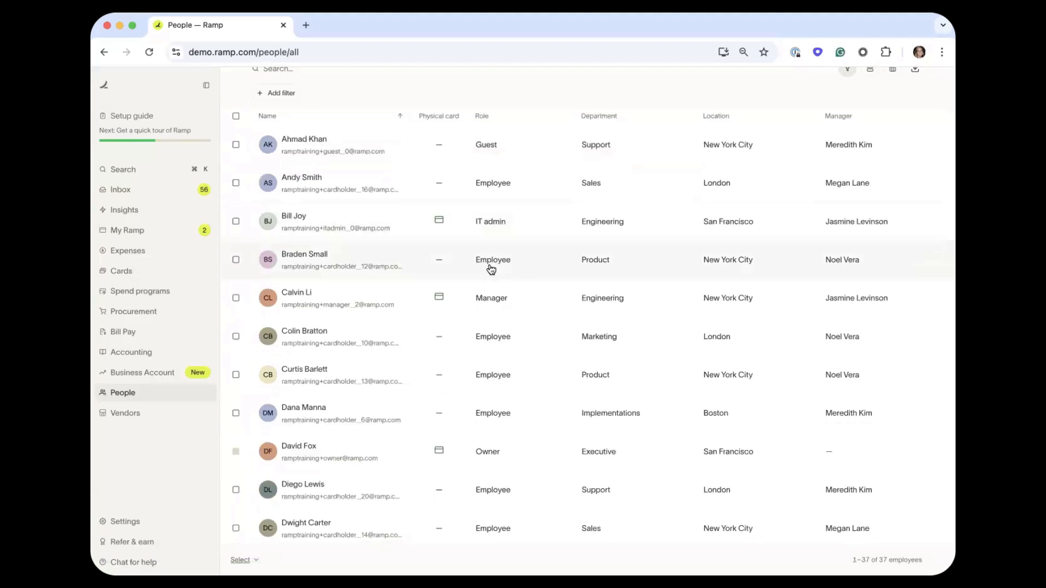
Change the fourth person's role from Employee to Manager and save the profile.
{"action": "left_click", "coordinate": [419, 258]}
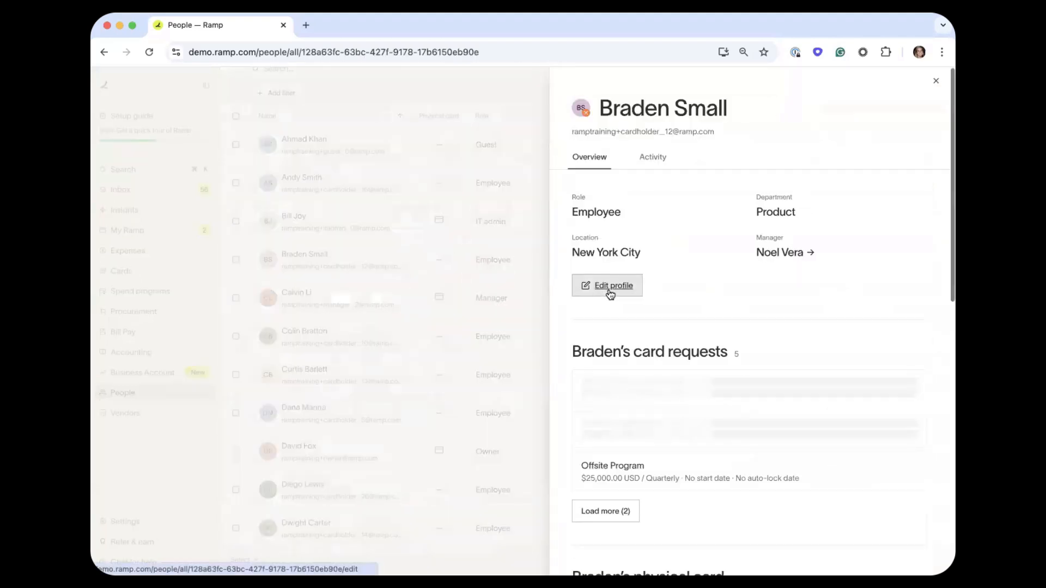
{"action": "left_click", "coordinate": [610, 293]}
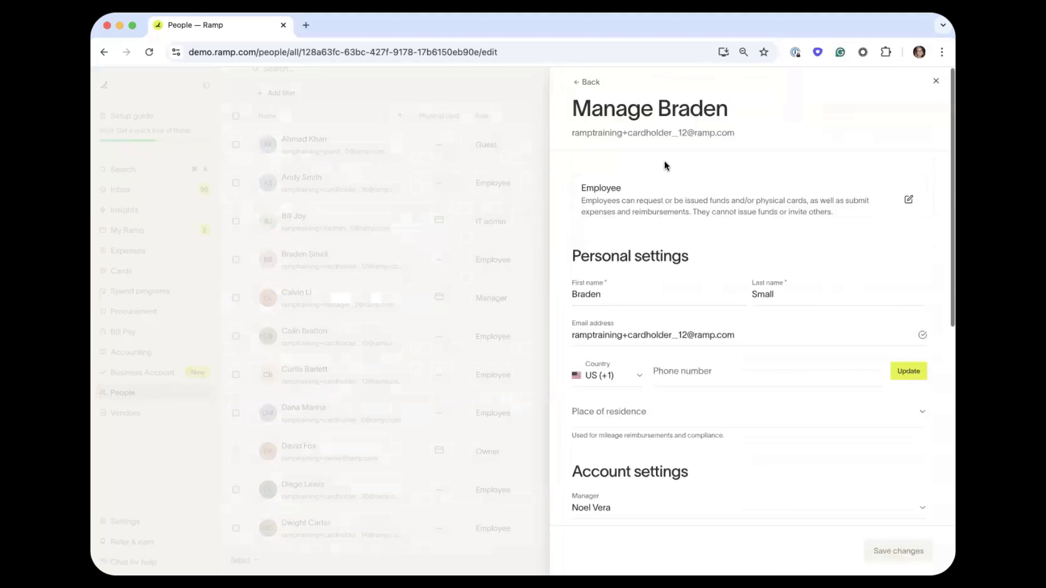
{"action": "left_click", "coordinate": [907, 201]}
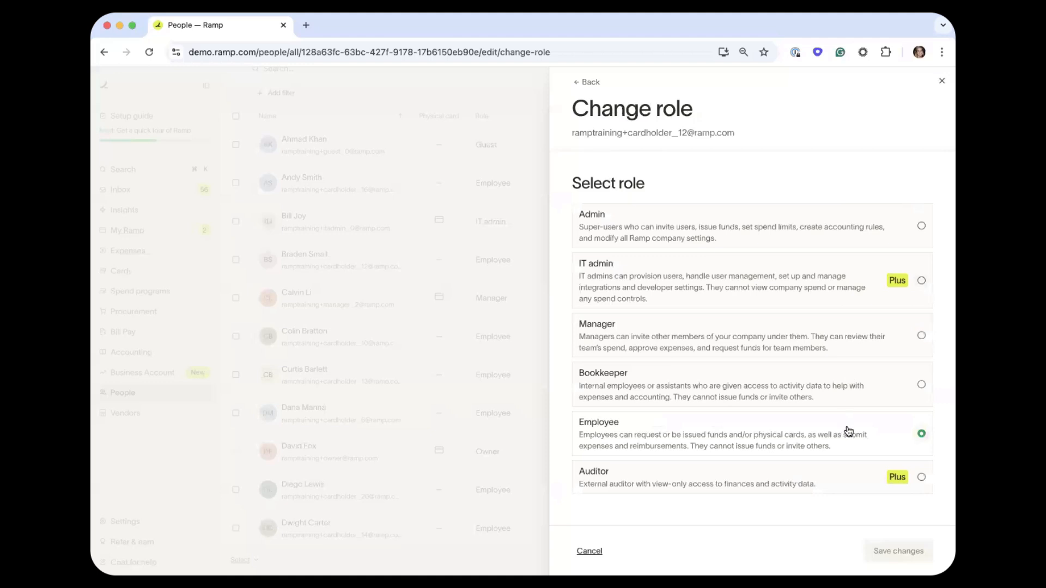
{"action": "left_click", "coordinate": [869, 334]}
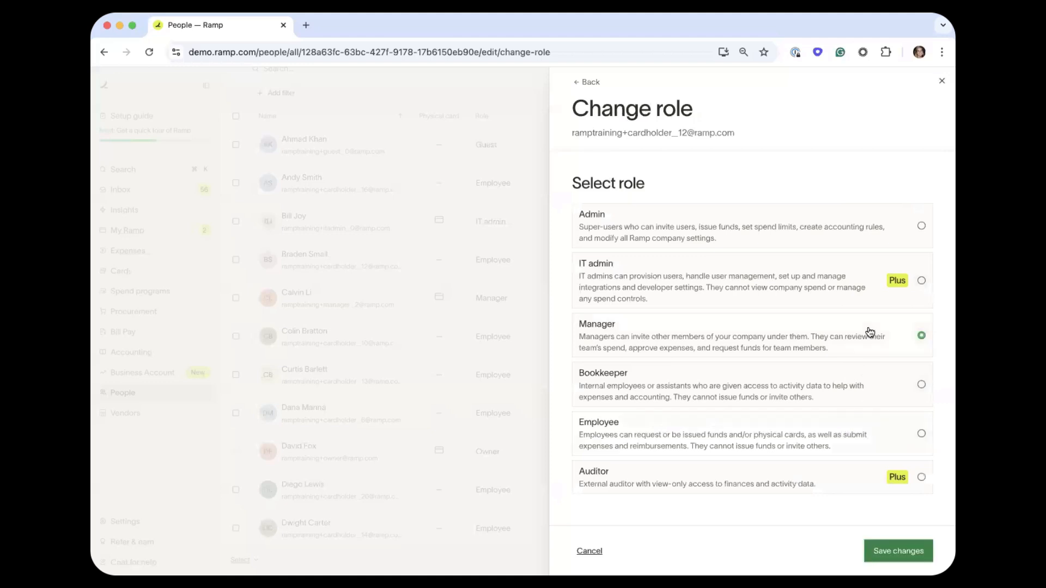
{"action": "left_click", "coordinate": [890, 551]}
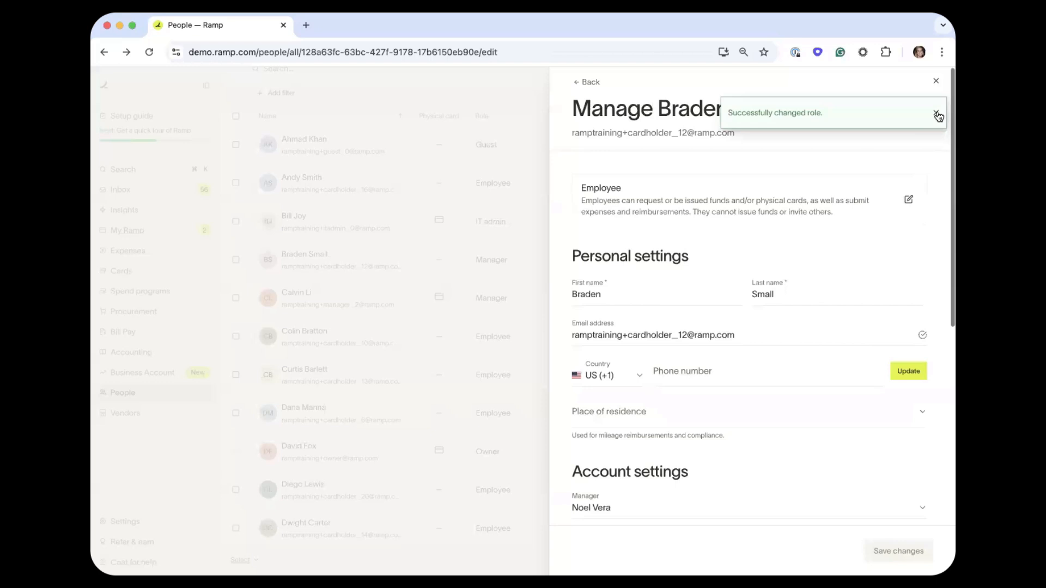
{"action": "left_click", "coordinate": [461, 266]}
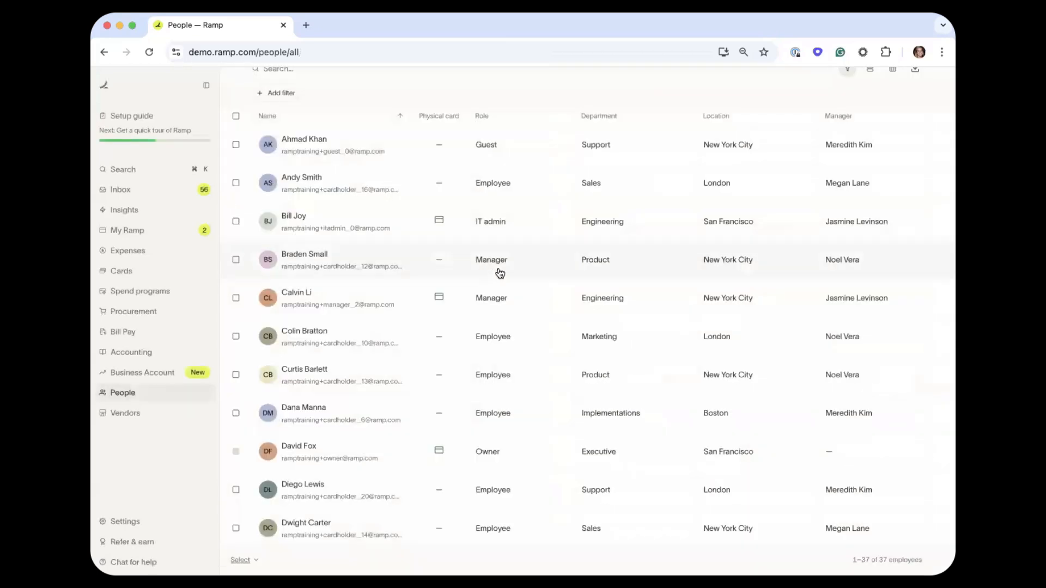
Give that person the Engineering manager and the IT department, and save the profile.
{"action": "left_click", "coordinate": [521, 266]}
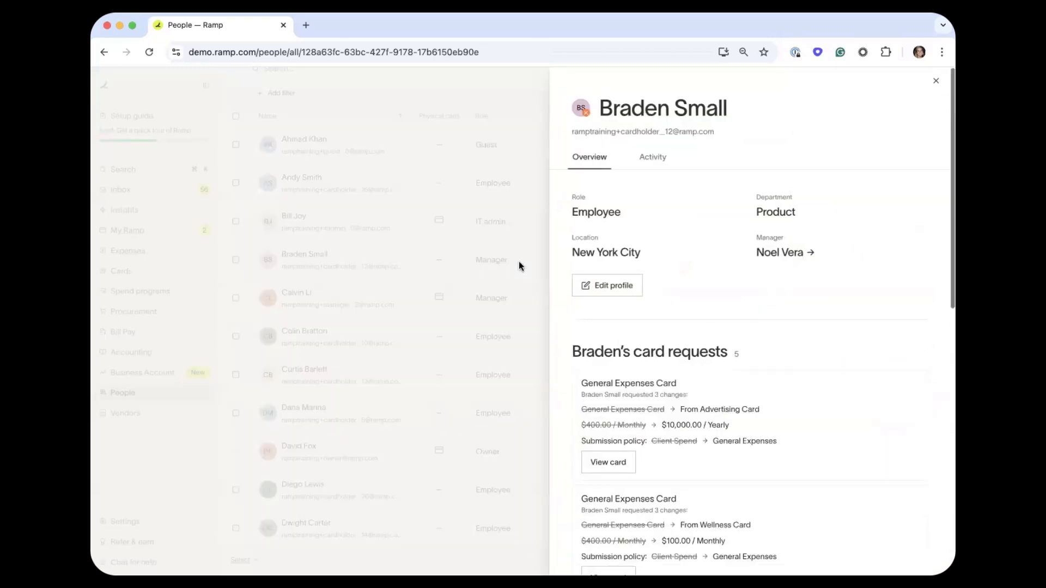
{"action": "left_click", "coordinate": [608, 288]}
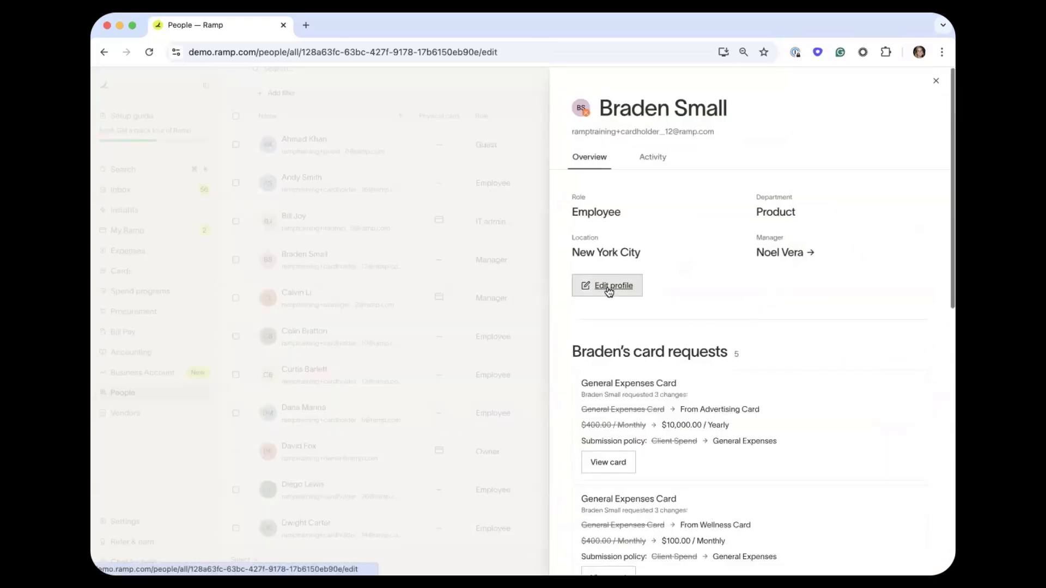
{"action": "scroll", "coordinate": [653, 390], "scroll_direction": "down", "scroll_amount": 5}
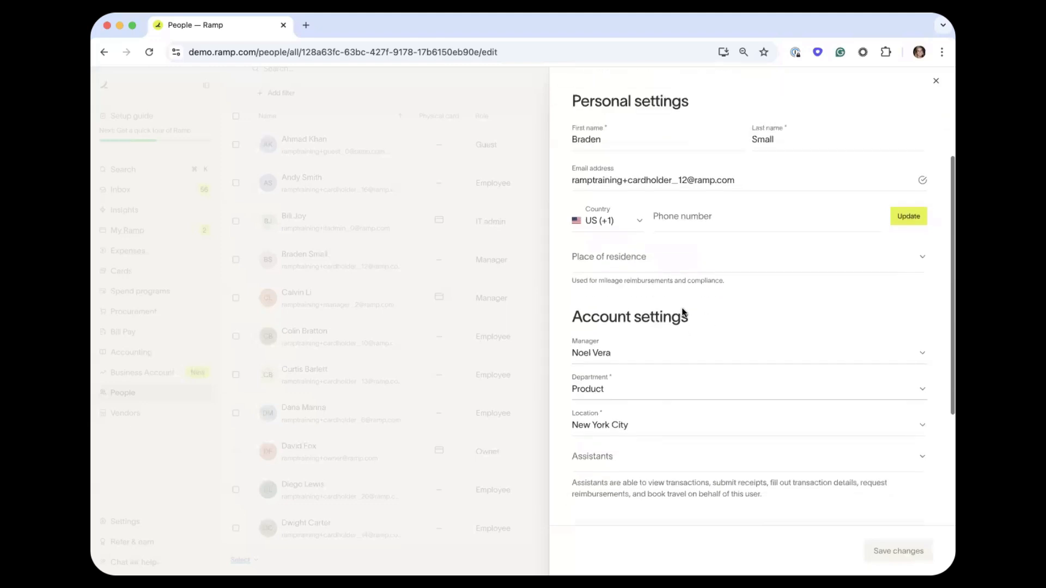
{"action": "scroll", "coordinate": [596, 434], "scroll_direction": "down", "scroll_amount": 1}
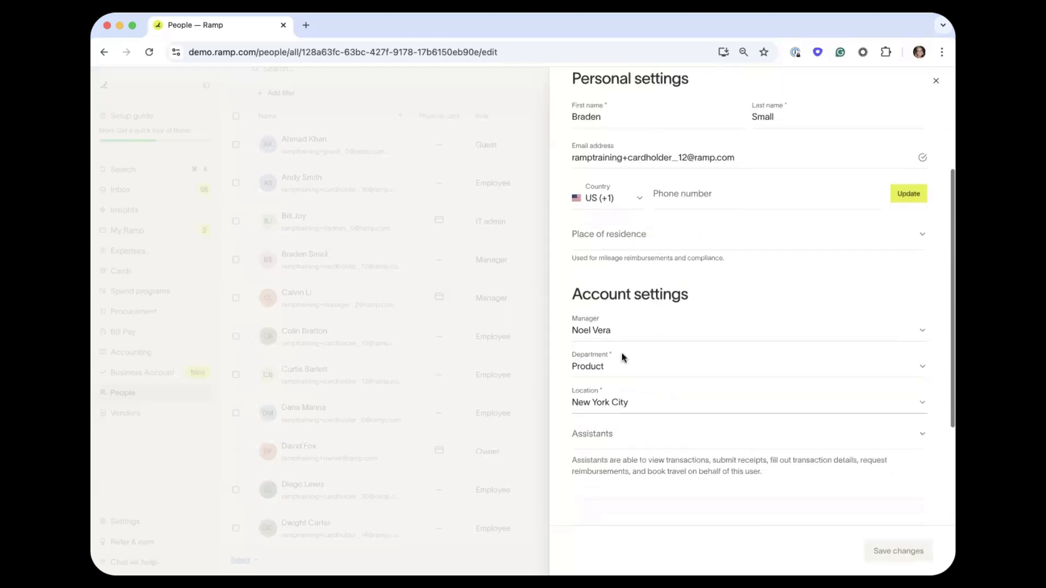
{"action": "left_click", "coordinate": [631, 322]}
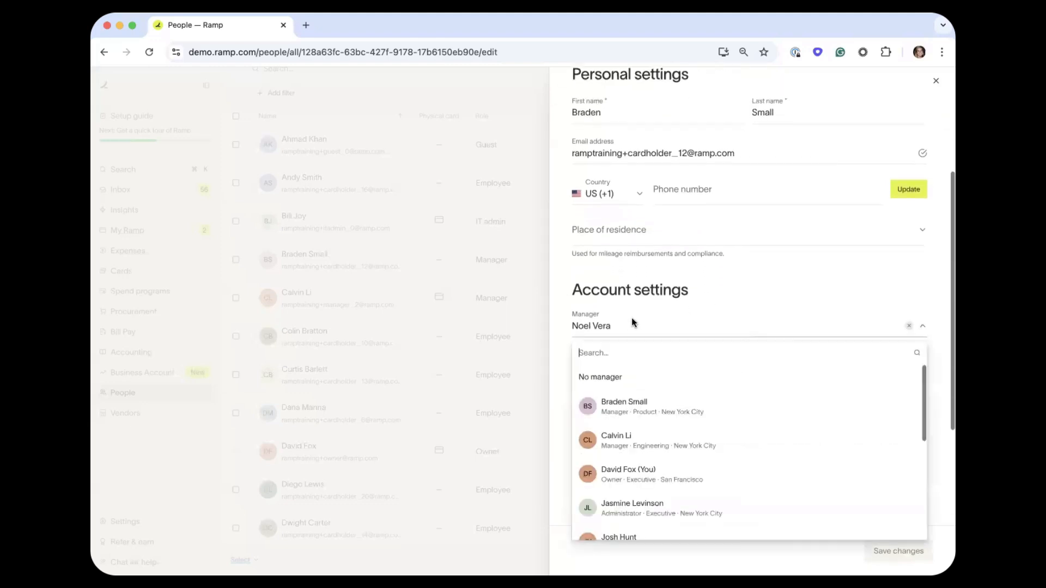
{"action": "left_click", "coordinate": [627, 436]}
{"action": "left_click", "coordinate": [645, 357]}
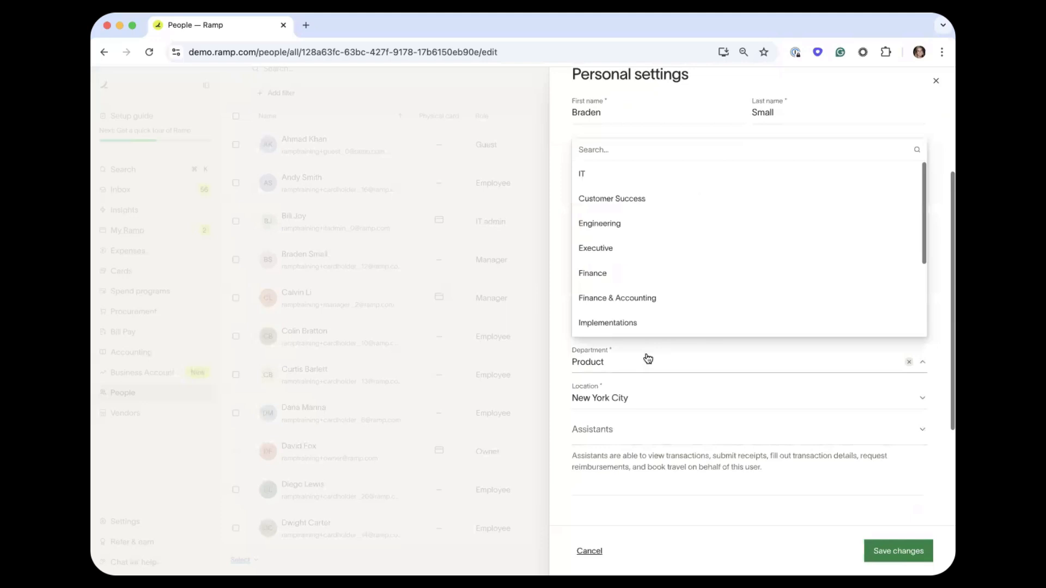
{"action": "left_click", "coordinate": [646, 174]}
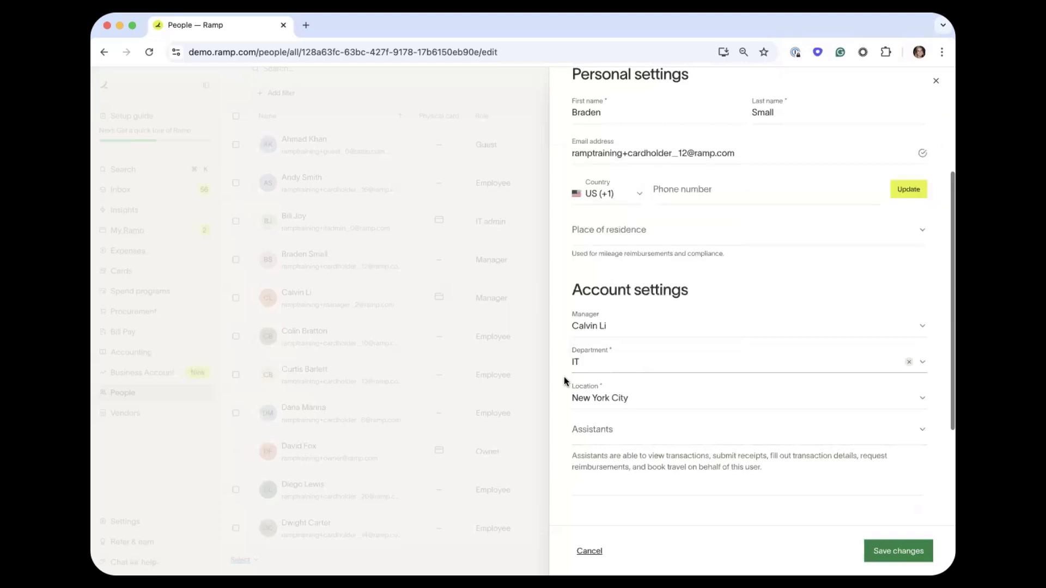
{"action": "scroll", "coordinate": [599, 366], "scroll_direction": "down", "scroll_amount": 1}
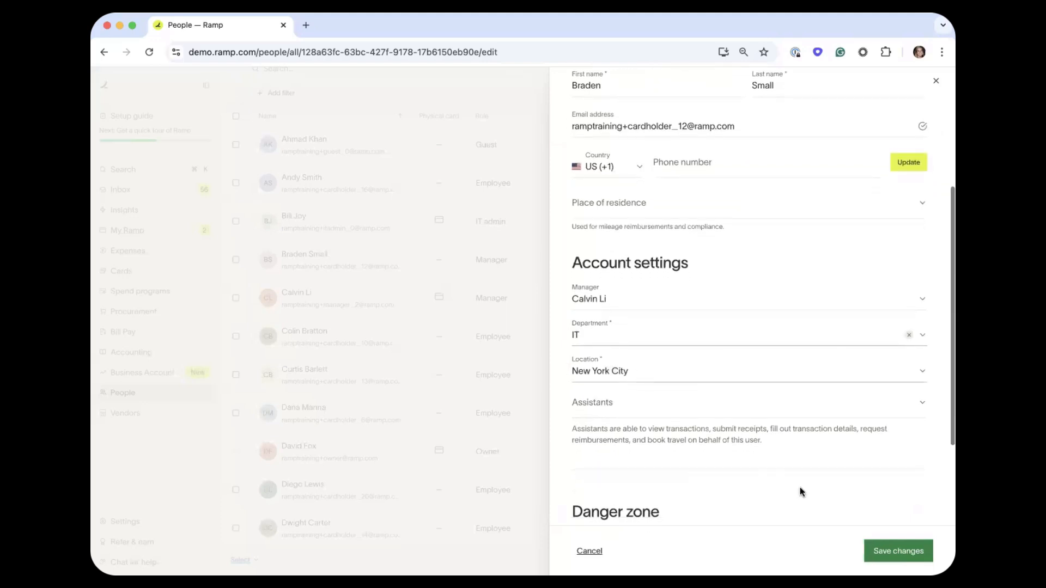
{"action": "left_click", "coordinate": [907, 552]}
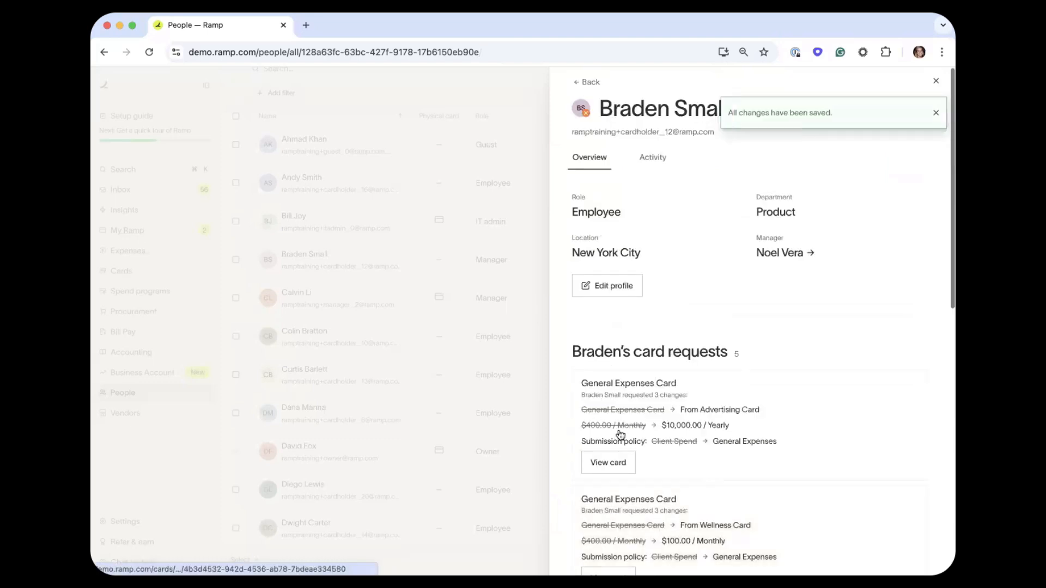
{"action": "left_click", "coordinate": [517, 366]}
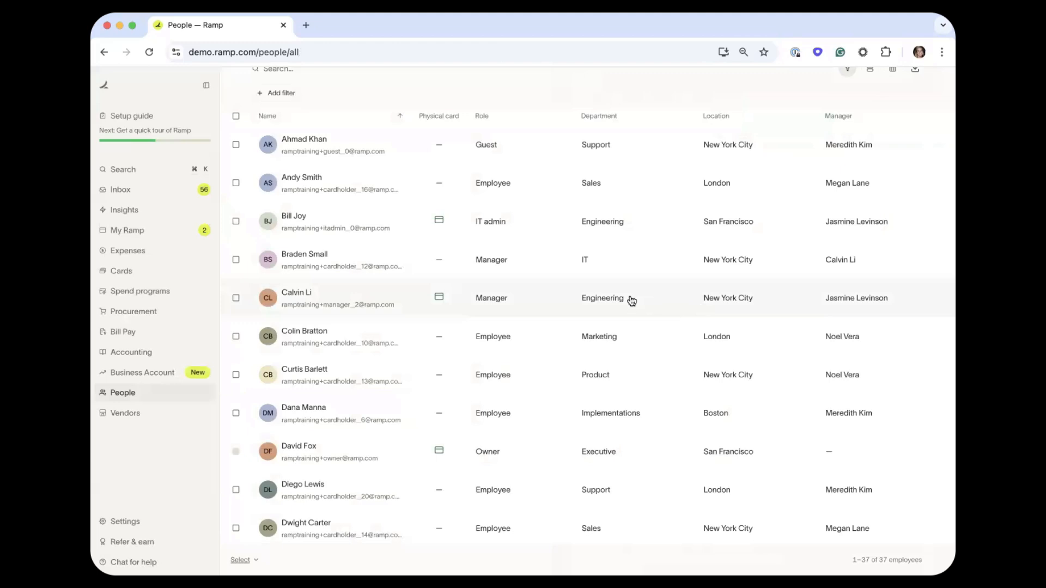
{"action": "scroll", "coordinate": [632, 301], "scroll_direction": "up", "scroll_amount": 3}
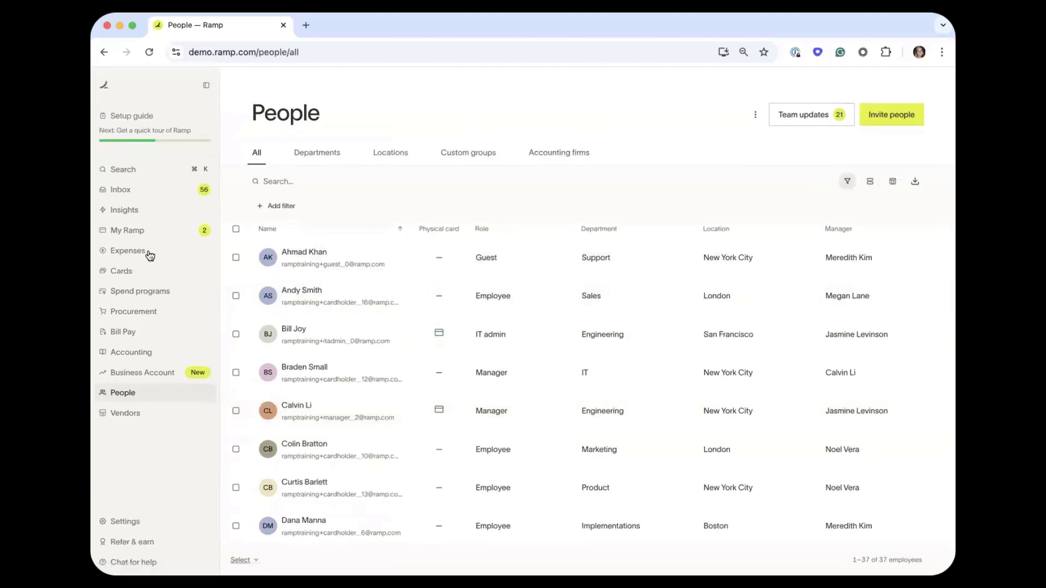
Open Cards and scroll the 46 virtual cards with owners, utilization and amounts.
{"action": "left_click", "coordinate": [138, 272]}
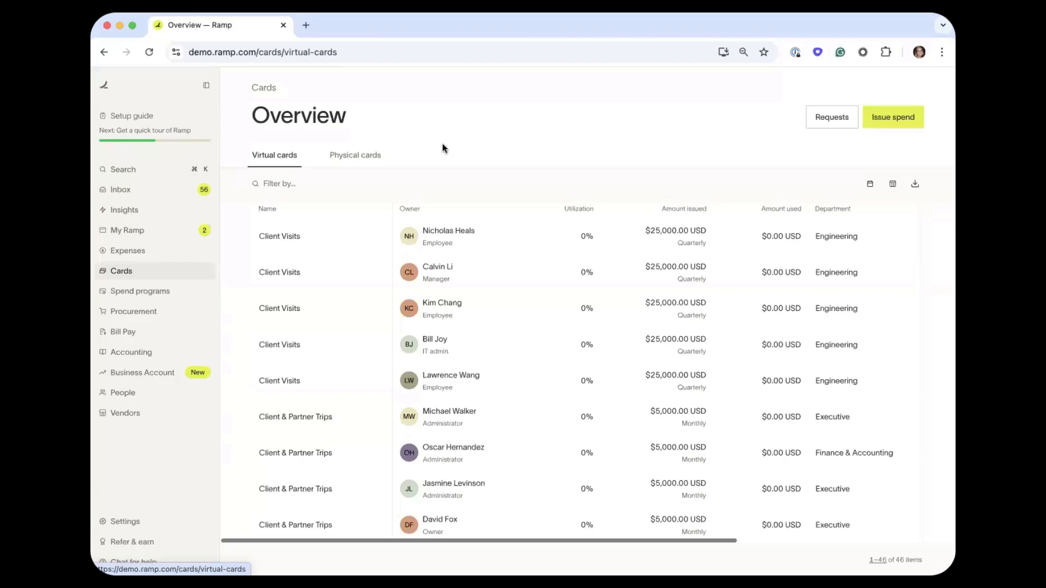
{"action": "scroll", "coordinate": [364, 282], "scroll_direction": "down", "scroll_amount": 5}
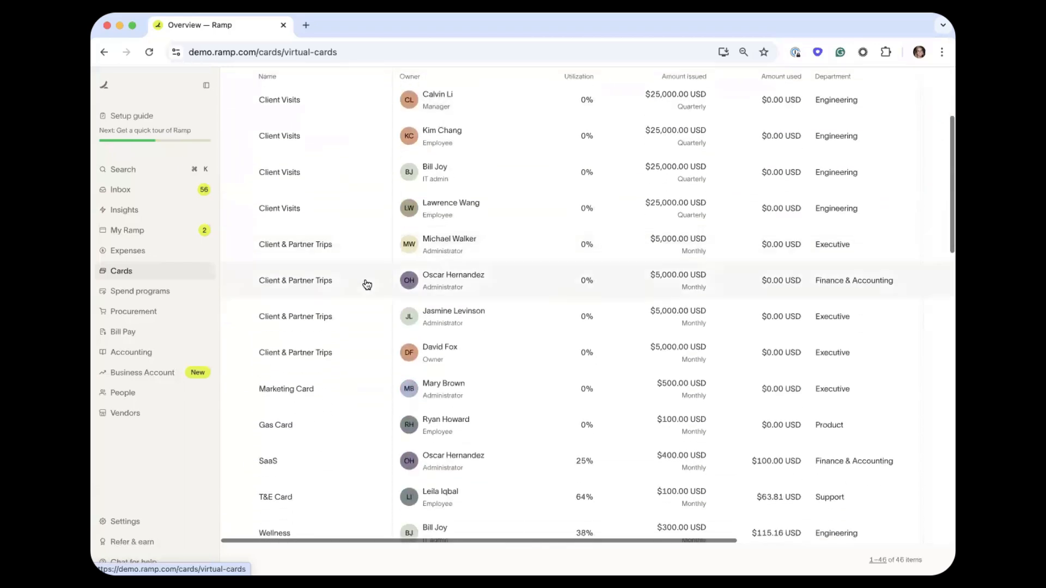
{"action": "scroll", "coordinate": [366, 283], "scroll_direction": "down", "scroll_amount": 4}
{"action": "scroll", "coordinate": [366, 283], "scroll_direction": "down", "scroll_amount": 1}
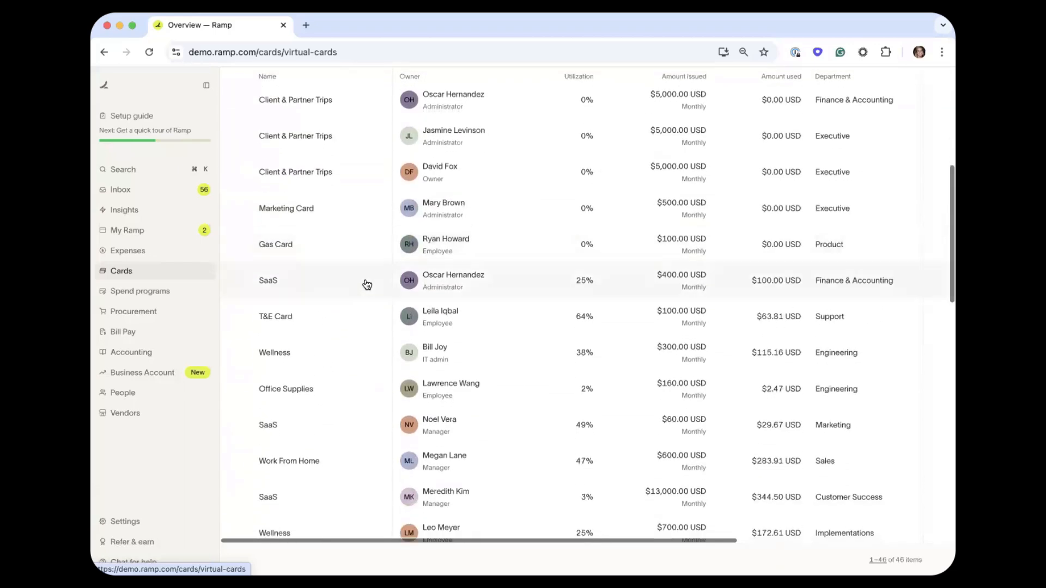
{"action": "scroll", "coordinate": [366, 284], "scroll_direction": "down", "scroll_amount": 10}
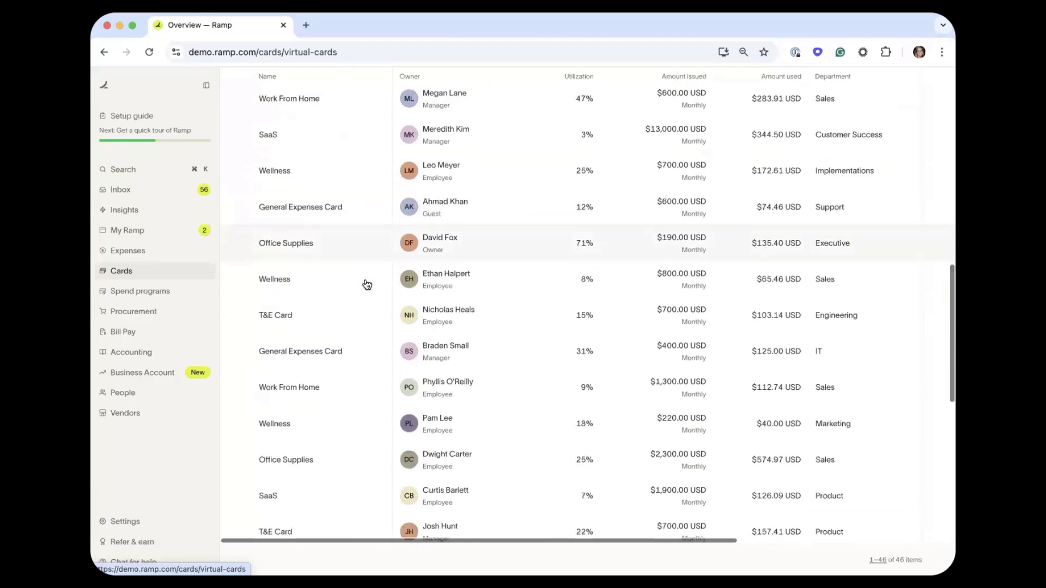
{"action": "scroll", "coordinate": [366, 284], "scroll_direction": "down", "scroll_amount": 13}
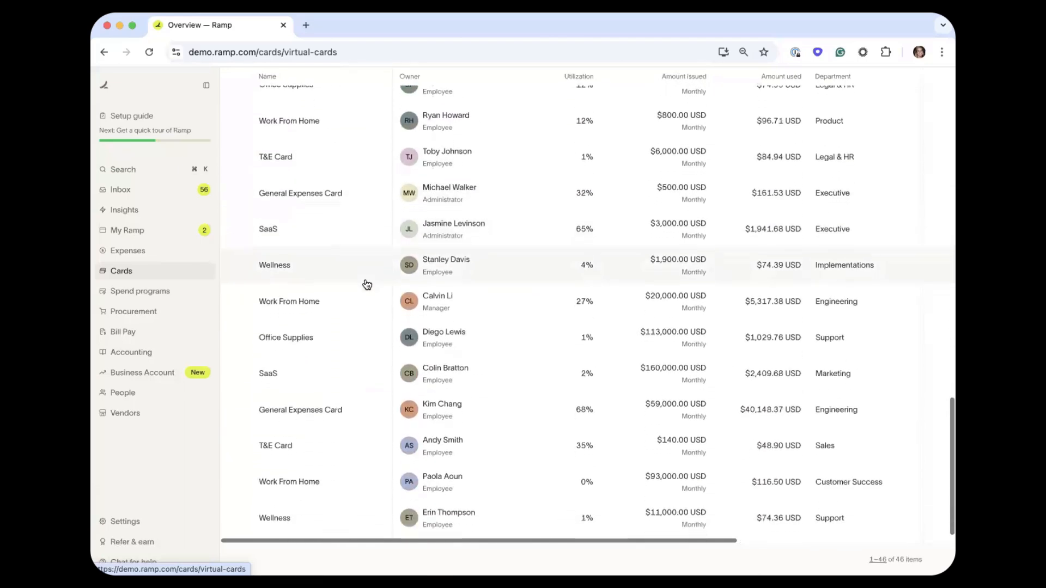
{"action": "scroll", "coordinate": [367, 283], "scroll_direction": "down", "scroll_amount": 4}
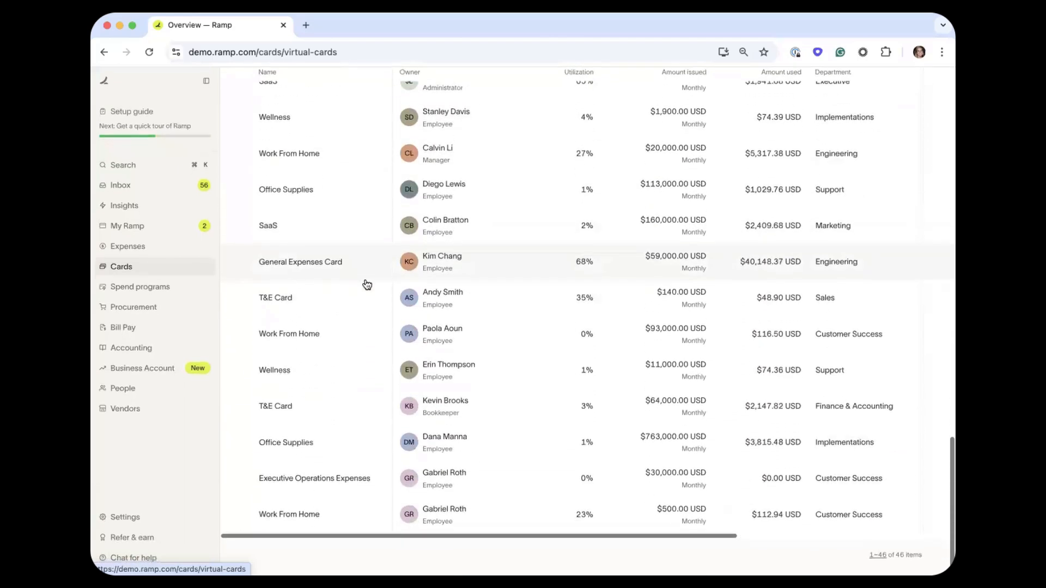
{"action": "scroll", "coordinate": [367, 283], "scroll_direction": "up", "scroll_amount": 12}
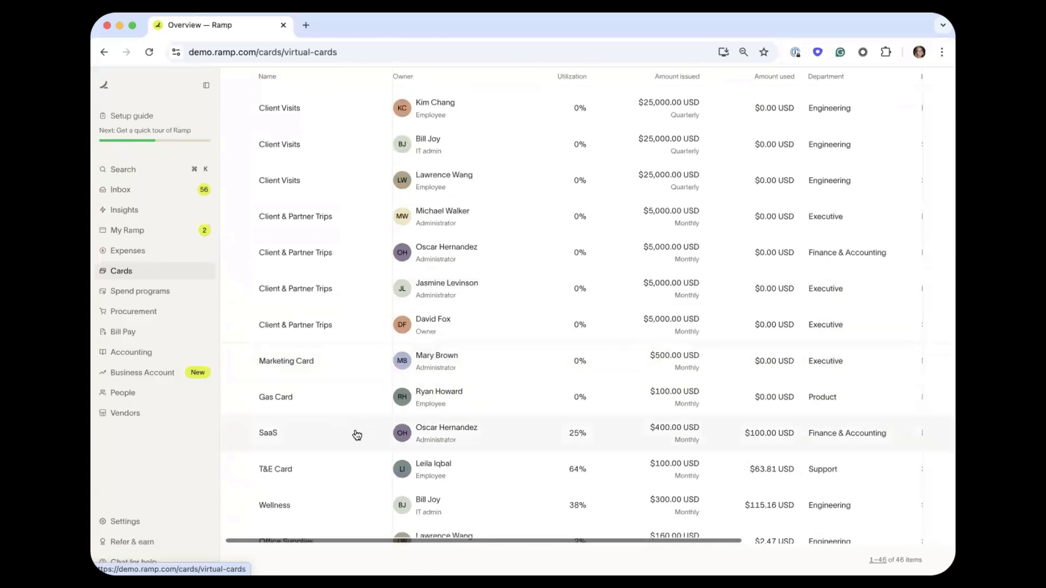
Open the $400 monthly SaaS card, reveal its number, expiry and CVV, then close it.
{"action": "left_click", "coordinate": [313, 432]}
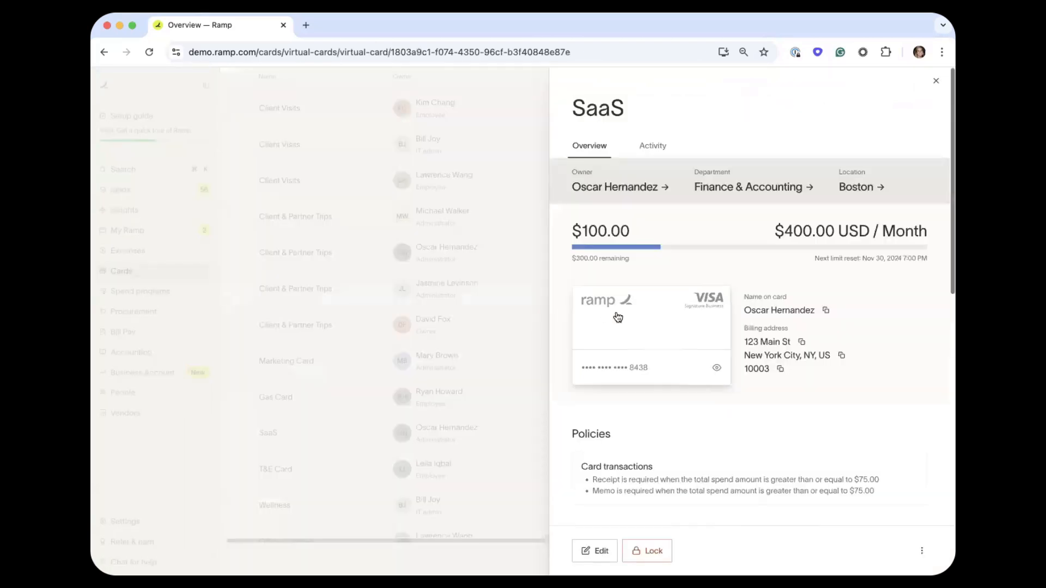
{"action": "left_click", "coordinate": [659, 317]}
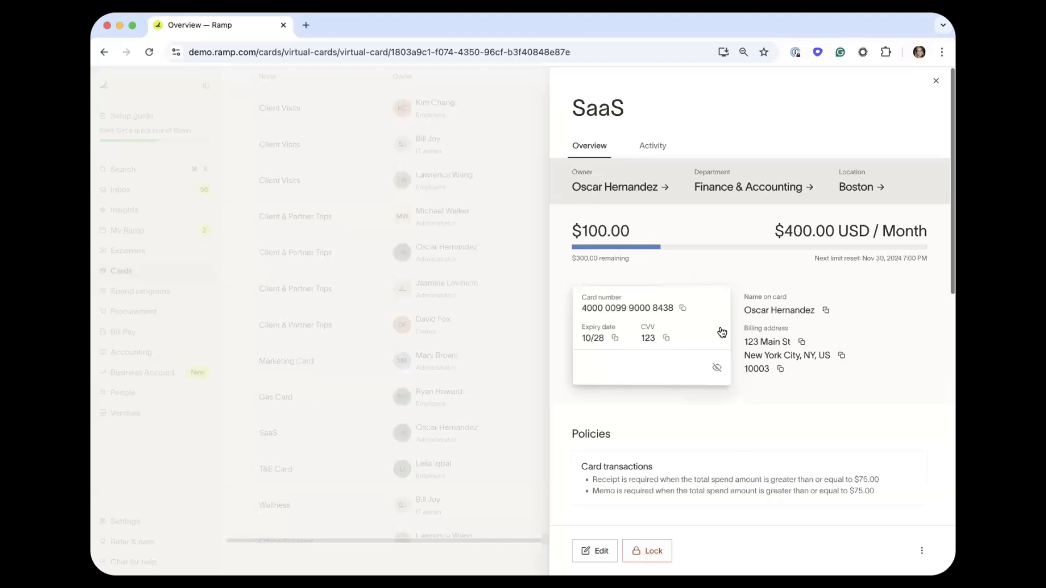
{"action": "left_click", "coordinate": [482, 229]}
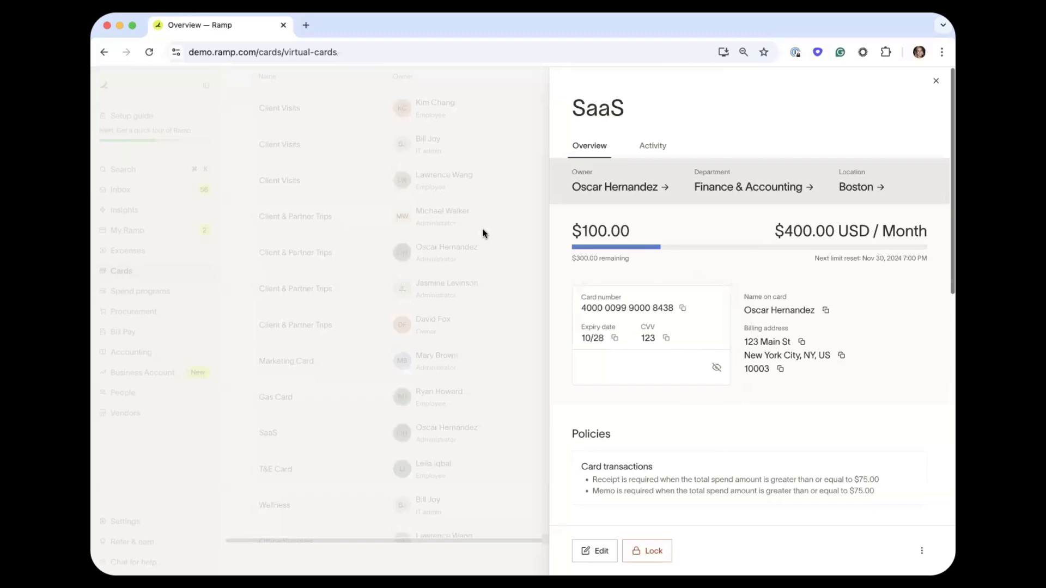
{"action": "scroll", "coordinate": [483, 233], "scroll_direction": "up", "scroll_amount": 5}
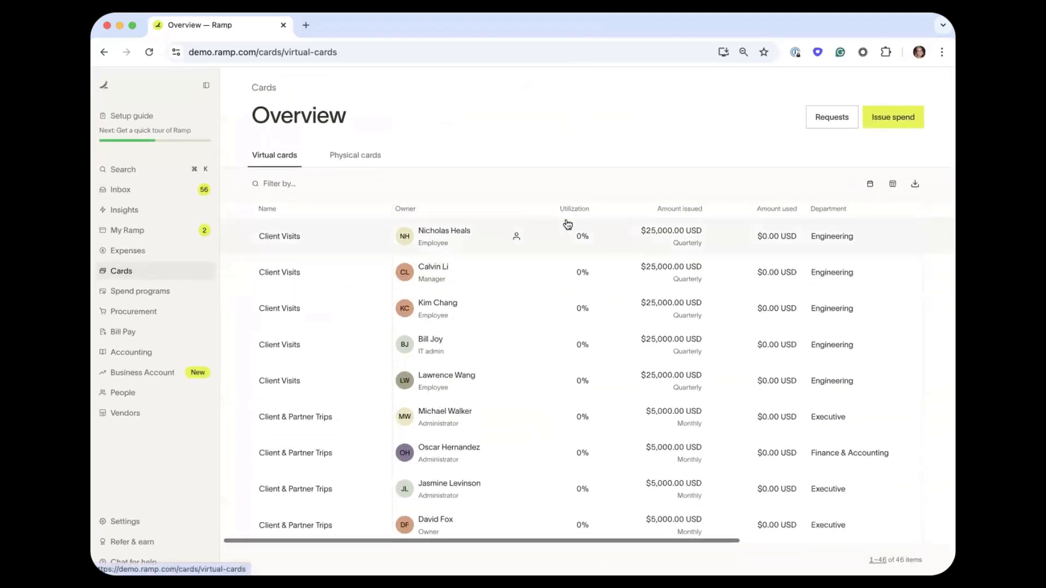
Open Issue spend to see the virtual, physical card and spend program request options.
{"action": "scroll", "coordinate": [603, 234], "scroll_direction": "left", "scroll_amount": 1}
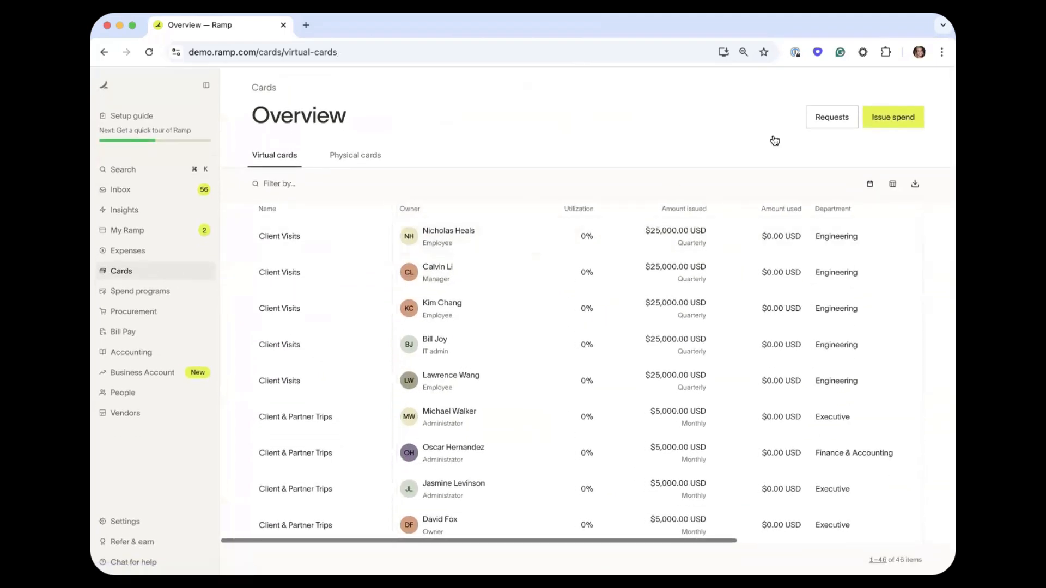
{"action": "left_click", "coordinate": [897, 121]}
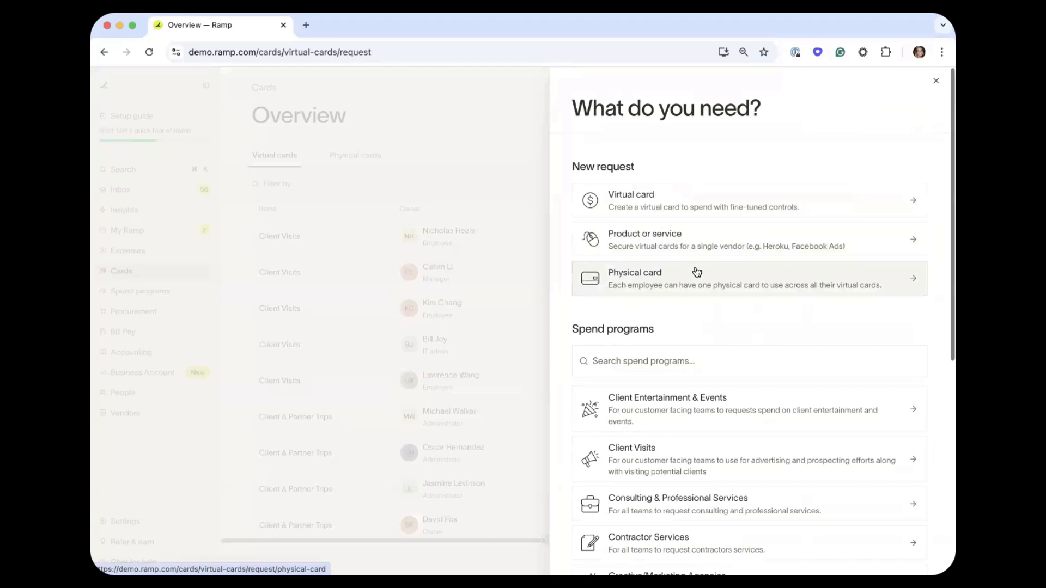
Request a physical card and, after trying other employees, assign it to the London marketing employee.
{"action": "left_click", "coordinate": [696, 272]}
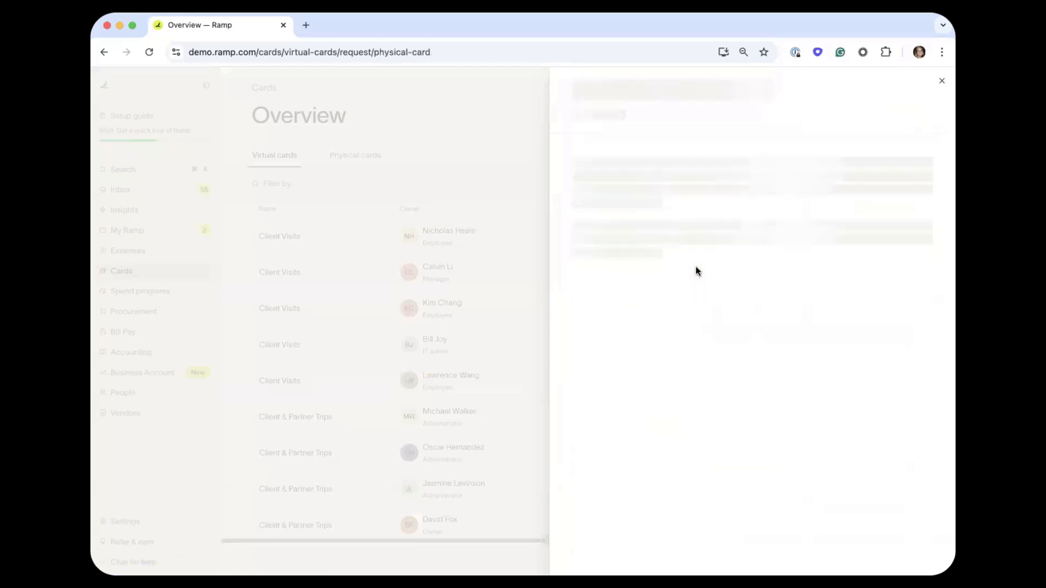
{"action": "left_click", "coordinate": [688, 186]}
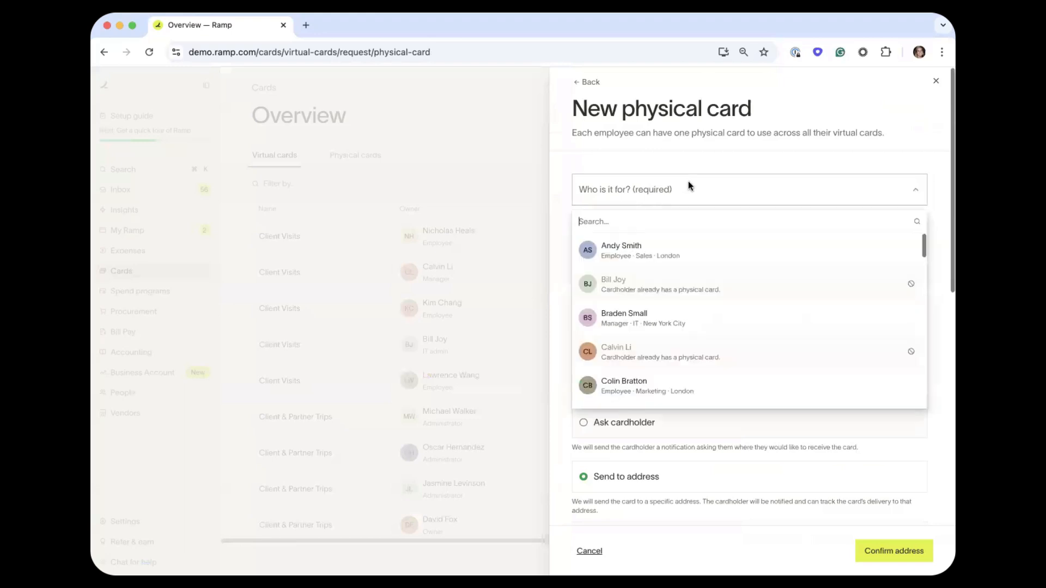
{"action": "left_click", "coordinate": [697, 244]}
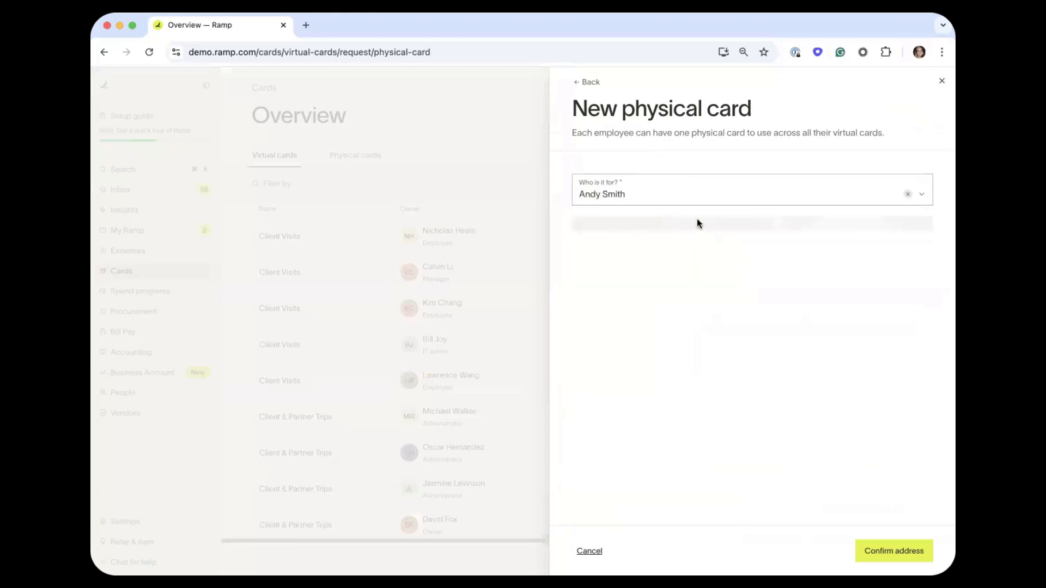
{"action": "left_click", "coordinate": [700, 190]}
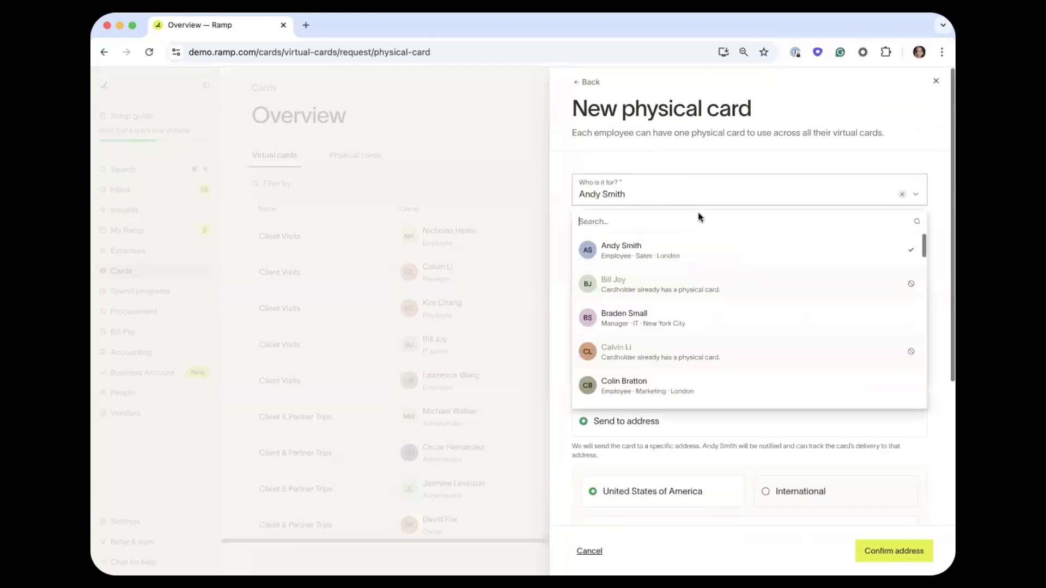
{"action": "left_click", "coordinate": [681, 314]}
{"action": "left_click", "coordinate": [747, 190]}
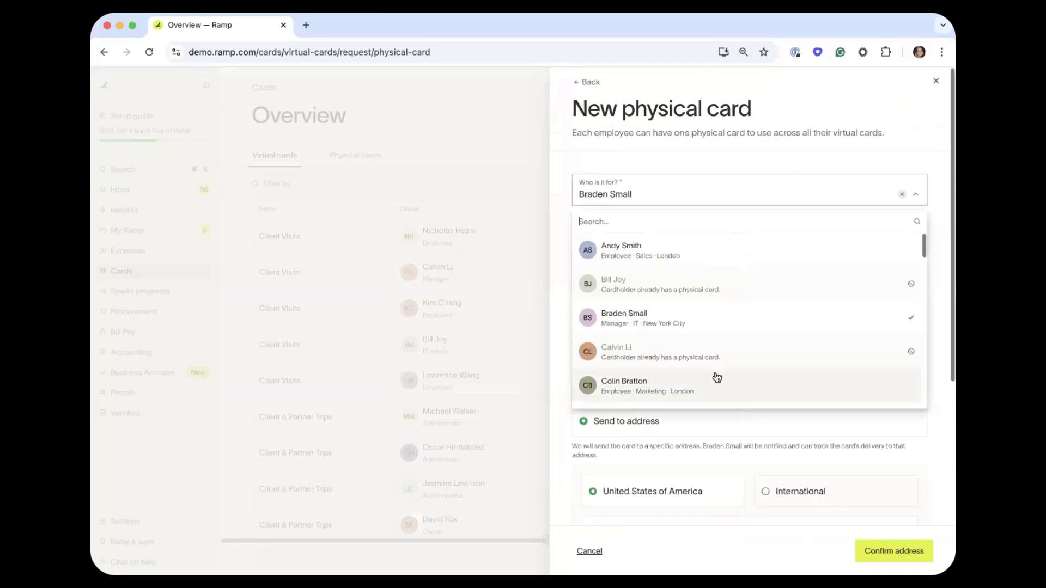
{"action": "scroll", "coordinate": [718, 354], "scroll_direction": "down", "scroll_amount": 2}
{"action": "left_click", "coordinate": [724, 321]}
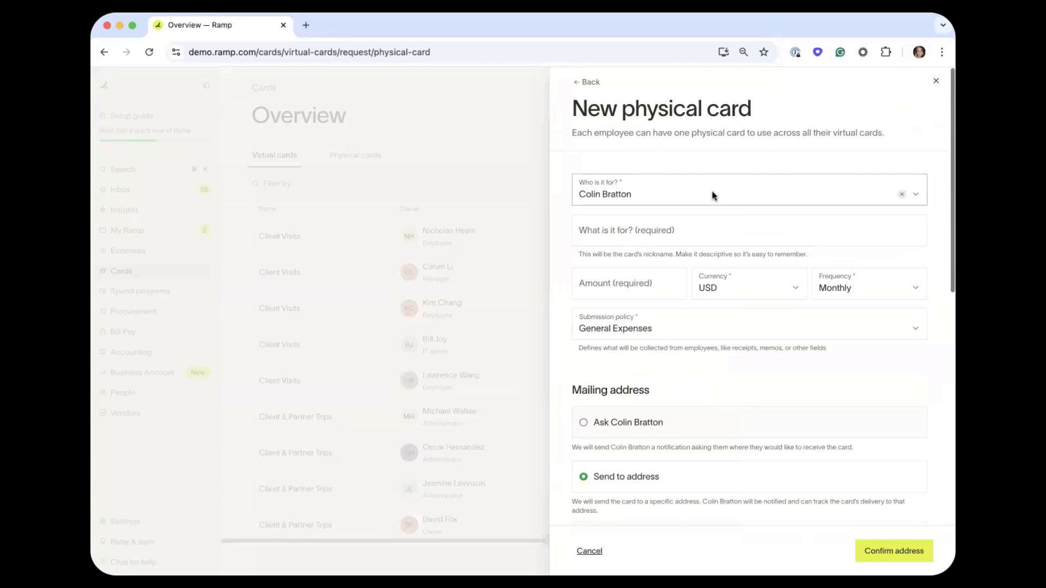
Enter a nickname naming the cardholder's physical card in 'What is it for?'.
{"action": "left_click", "coordinate": [655, 224]}
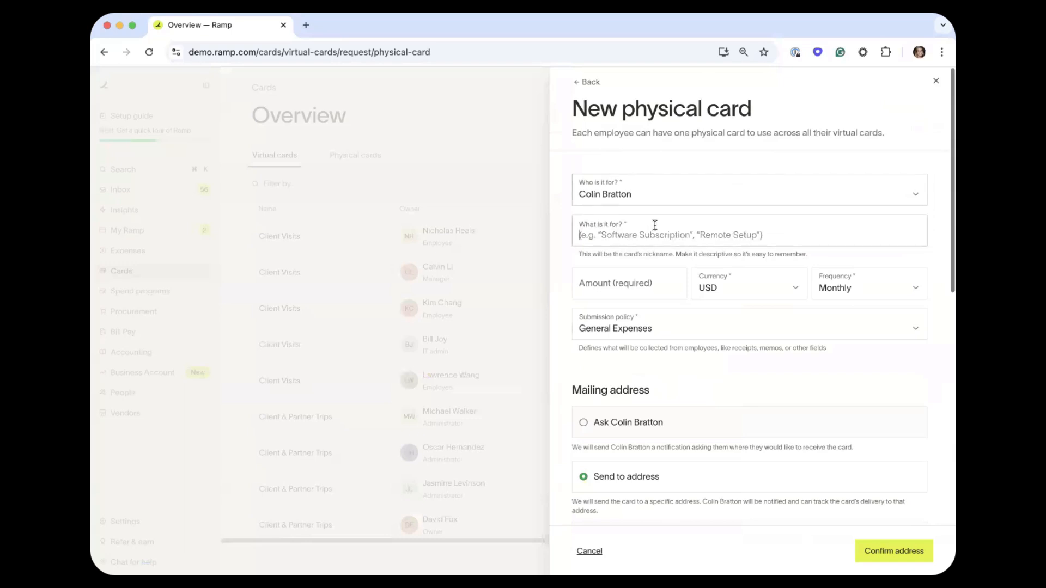
{"action": "type", "text": "Card"}
{"action": "key", "text": "BackSpace"}
{"action": "key", "text": "BackSpace"}
{"action": "key", "text": "BackSpace"}
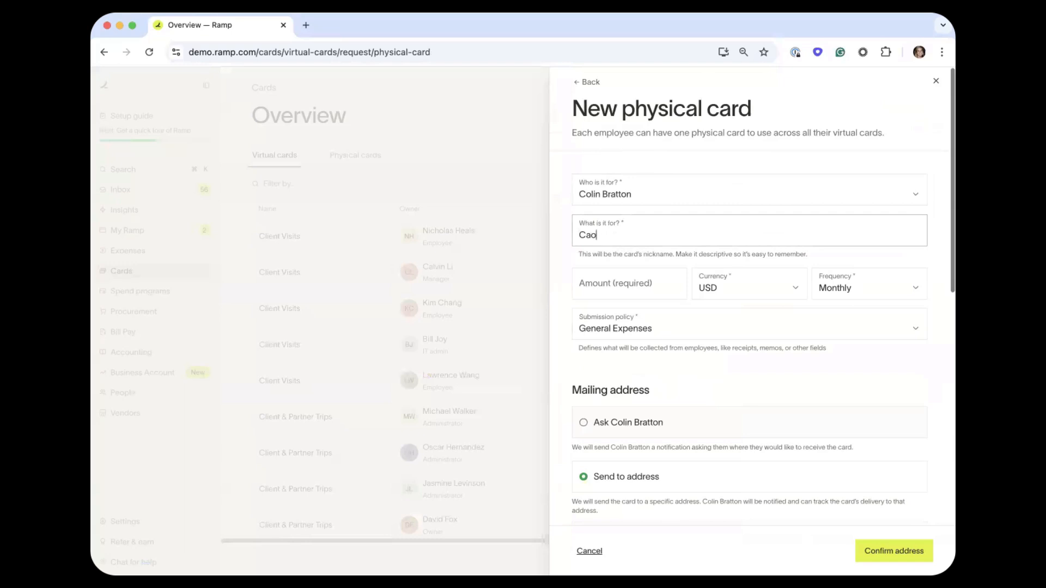
{"action": "type", "text": "olin's Physical Card"}
Set the card limit to 1,000 resetting Quarterly and review the submission policies.
{"action": "left_click", "coordinate": [619, 289]}
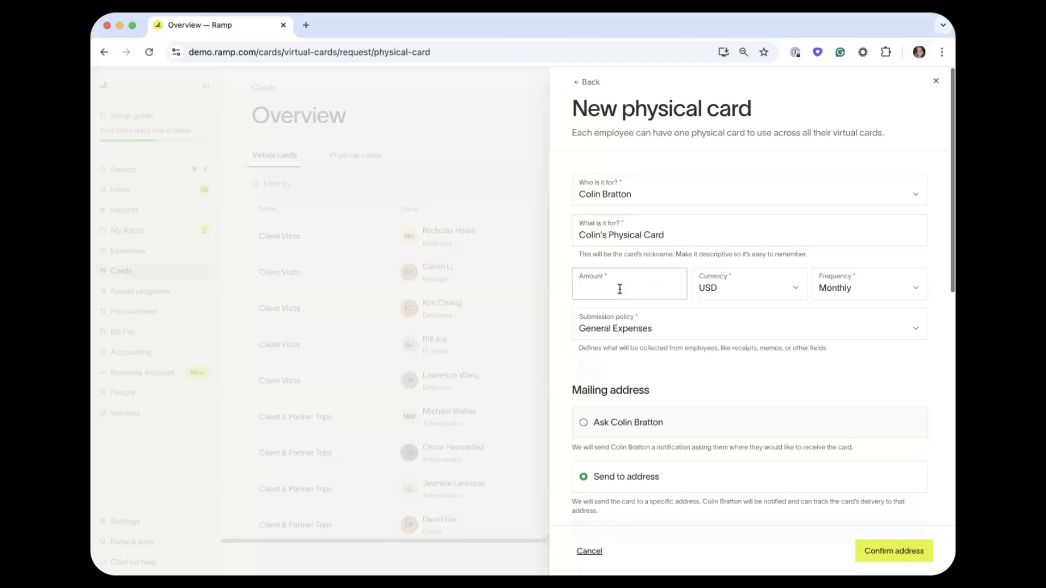
{"action": "type", "text": "1,000"}
{"action": "left_click", "coordinate": [858, 279]}
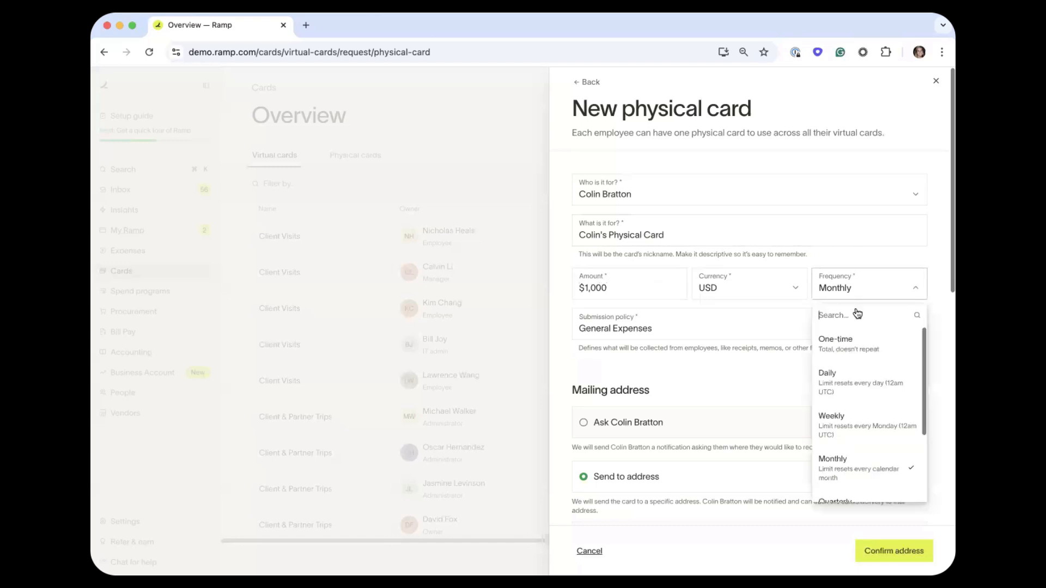
{"action": "scroll", "coordinate": [859, 463], "scroll_direction": "down", "scroll_amount": 2}
{"action": "left_click", "coordinate": [850, 470]}
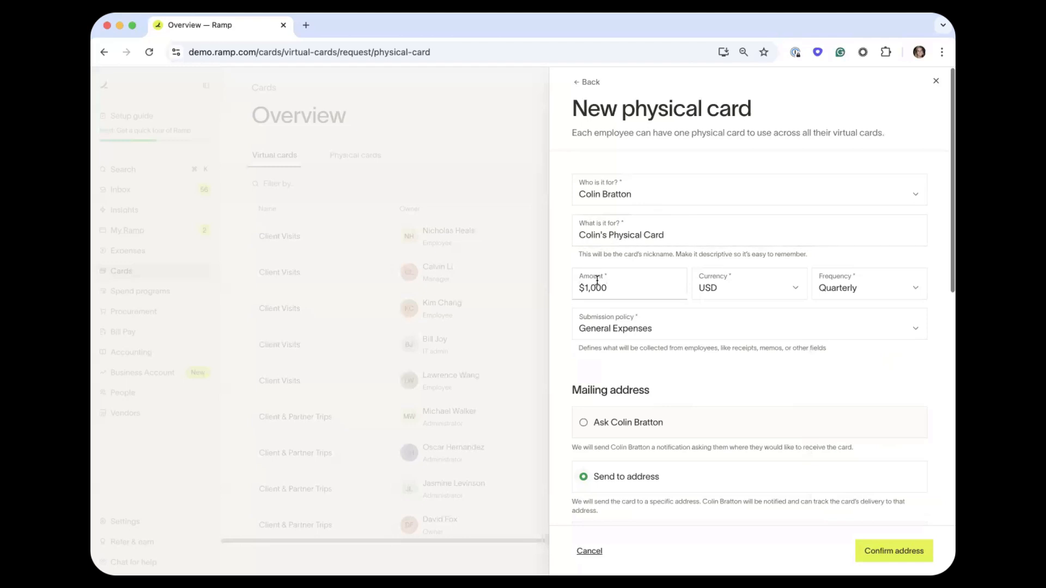
{"action": "left_click", "coordinate": [619, 328]}
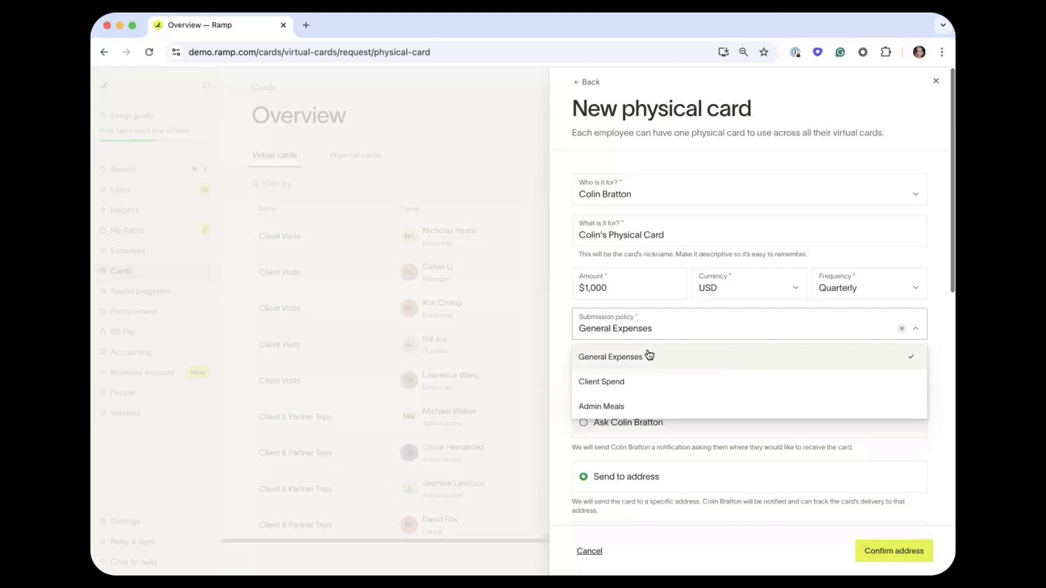
Keep General Expenses as policy and ship the card to the office mailing address.
{"action": "left_click", "coordinate": [555, 347]}
{"action": "scroll", "coordinate": [554, 348], "scroll_direction": "down", "scroll_amount": 3}
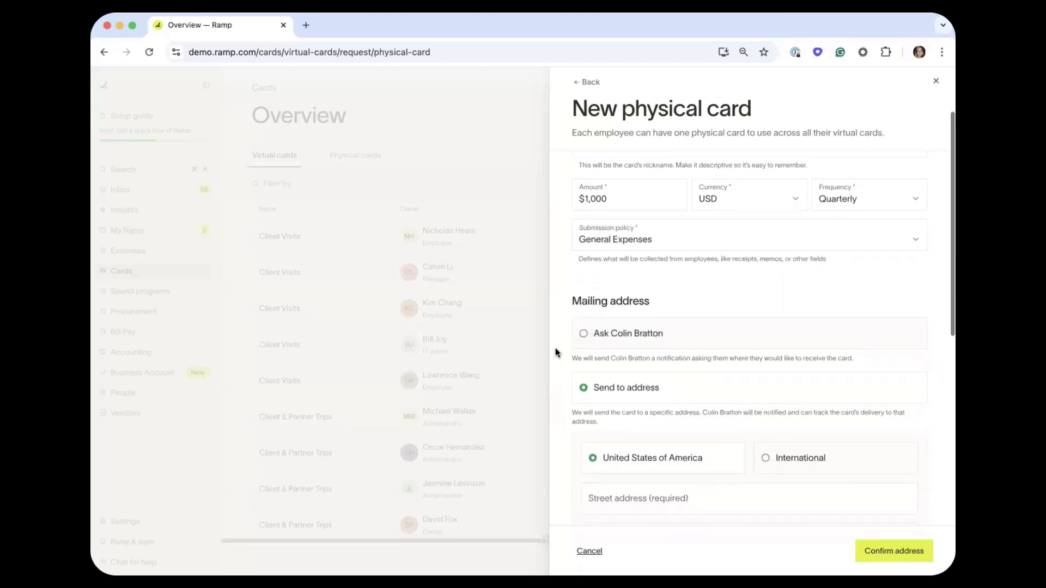
{"action": "scroll", "coordinate": [554, 349], "scroll_direction": "down", "scroll_amount": 2}
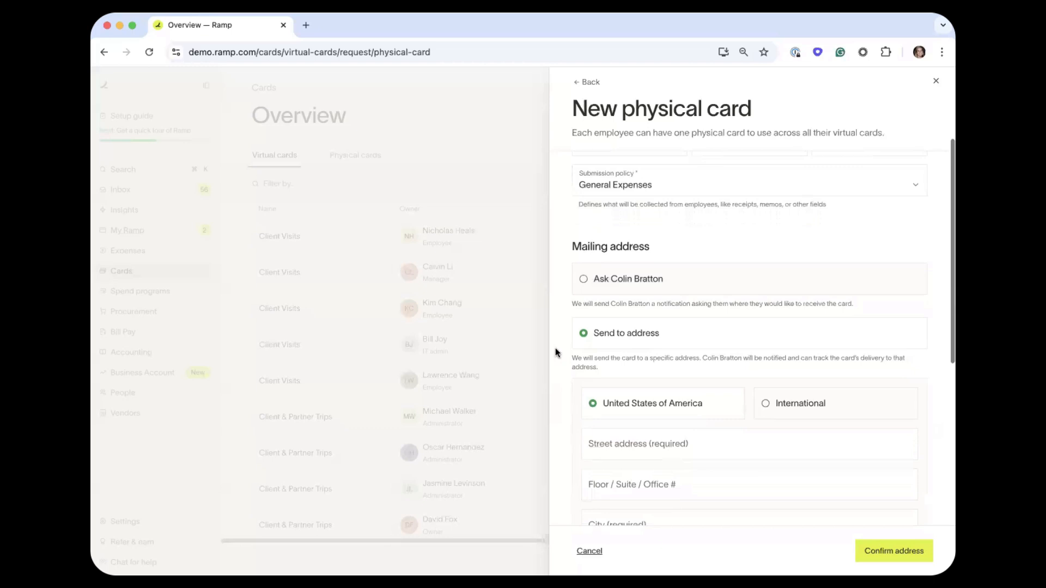
{"action": "left_click", "coordinate": [641, 285]}
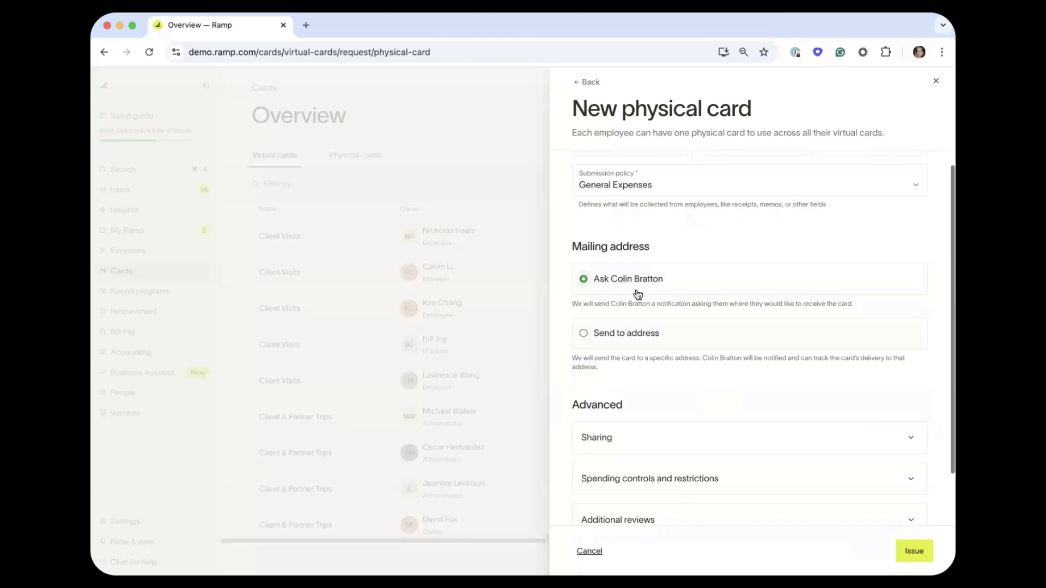
{"action": "left_click", "coordinate": [626, 339]}
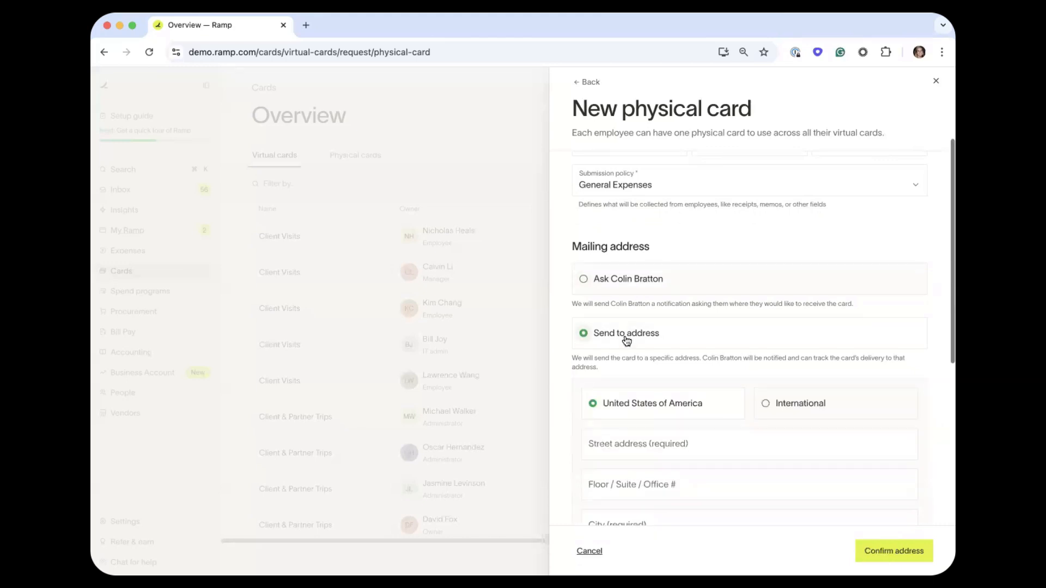
{"action": "scroll", "coordinate": [626, 340], "scroll_direction": "down", "scroll_amount": 4}
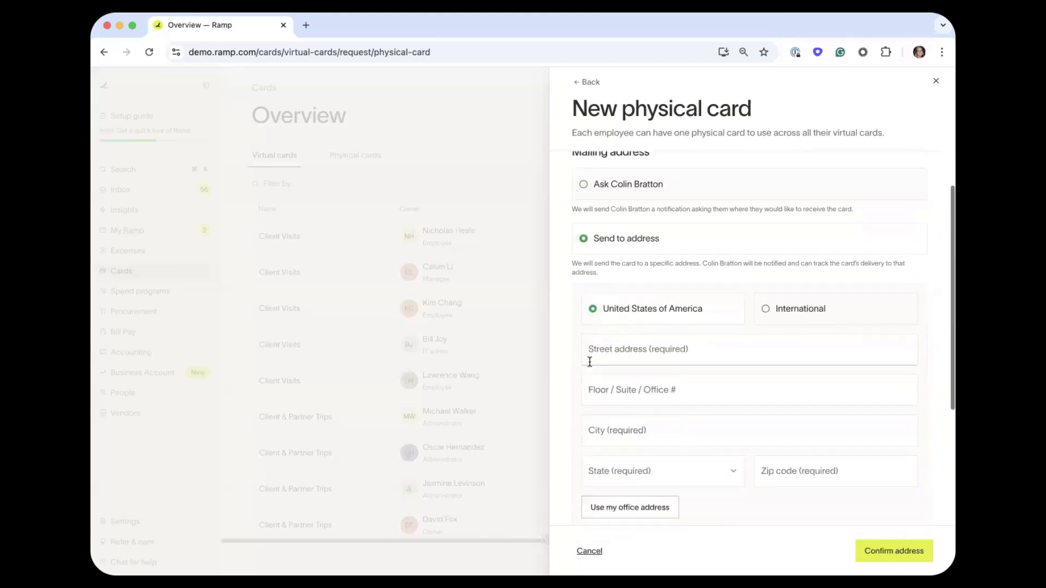
{"action": "scroll", "coordinate": [590, 361], "scroll_direction": "down", "scroll_amount": 3}
{"action": "left_click", "coordinate": [611, 401]}
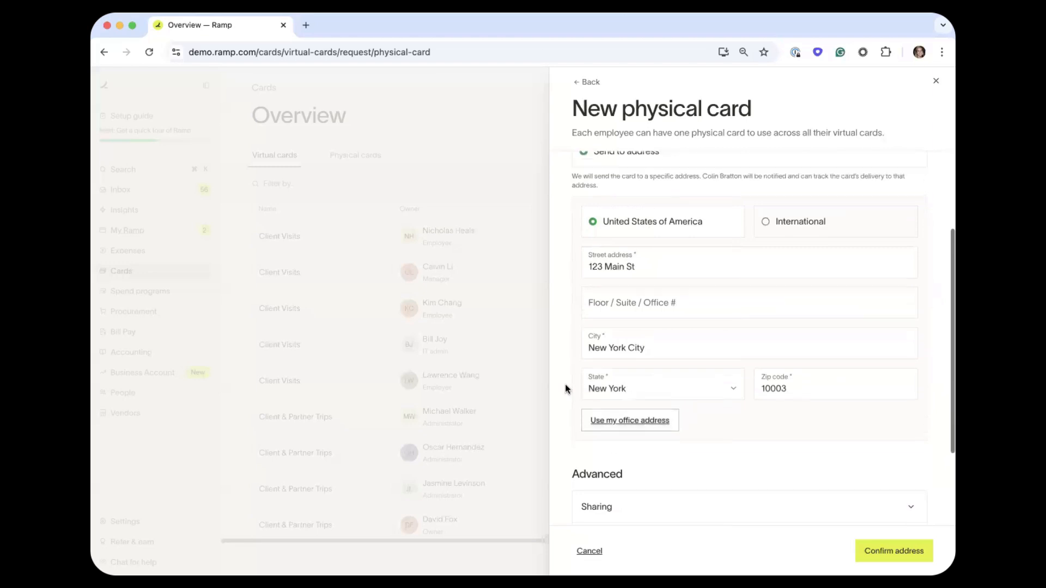
Leave expense approval at Require Manager Review and confirm the mailing address.
{"action": "scroll", "coordinate": [565, 387], "scroll_direction": "up", "scroll_amount": 1}
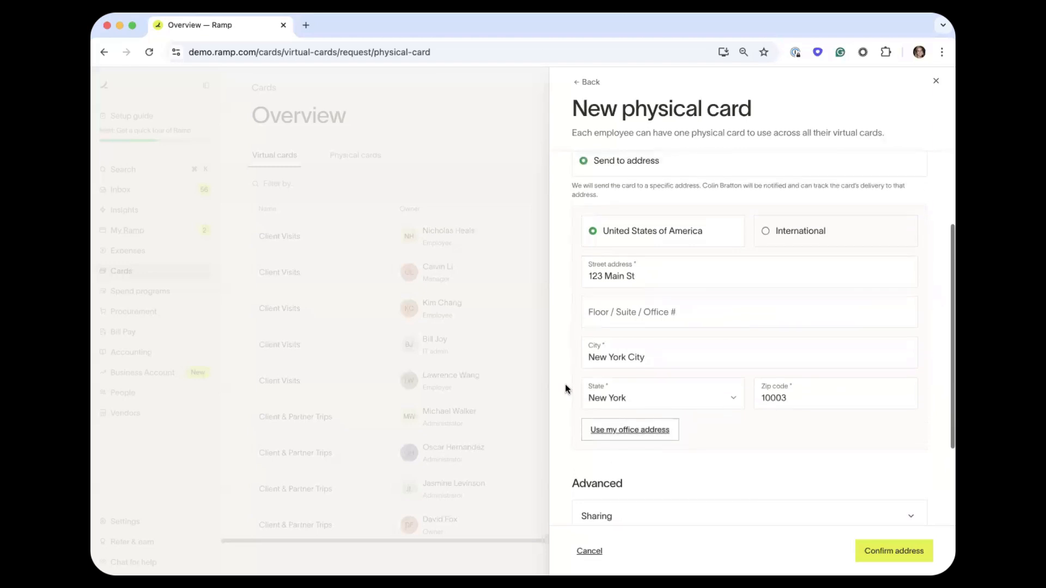
{"action": "scroll", "coordinate": [564, 383], "scroll_direction": "down", "scroll_amount": 6}
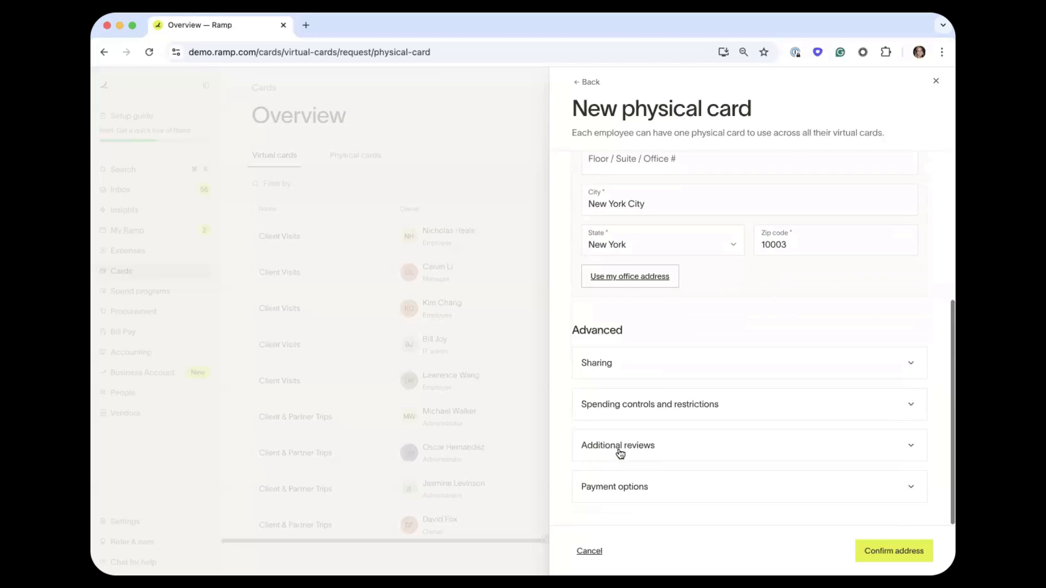
{"action": "left_click", "coordinate": [679, 449]}
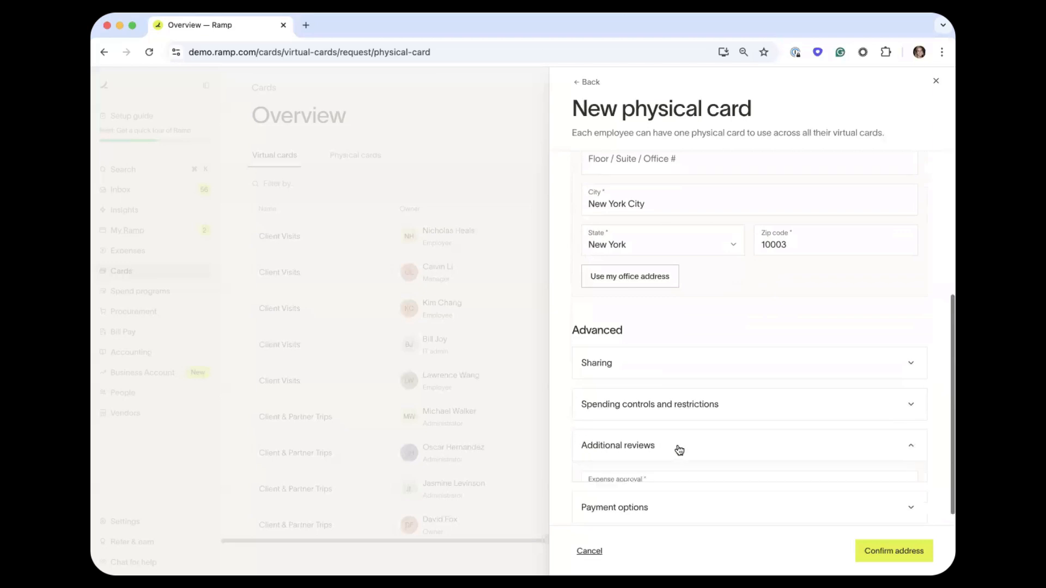
{"action": "scroll", "coordinate": [679, 451], "scroll_direction": "down", "scroll_amount": 2}
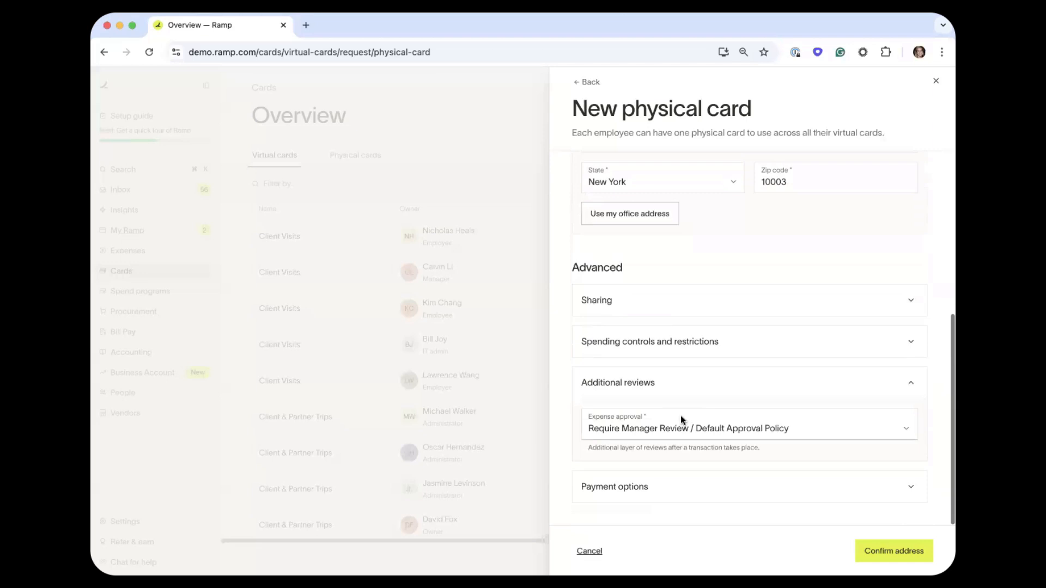
{"action": "left_click", "coordinate": [680, 417]}
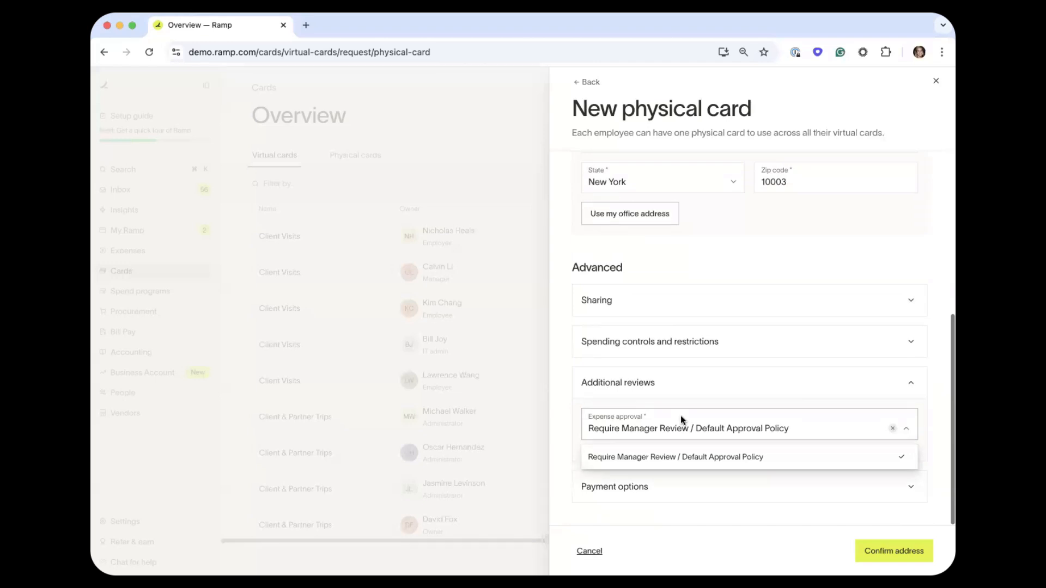
{"action": "left_click", "coordinate": [676, 456]}
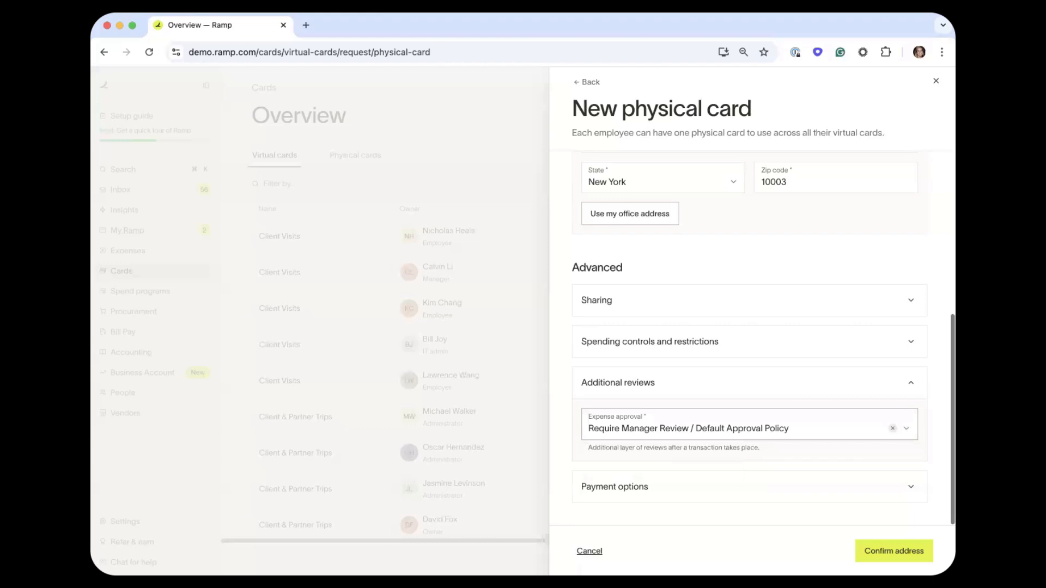
Confirm the mailing address and accept it despite the unverified-address warning.
{"action": "left_click", "coordinate": [883, 552]}
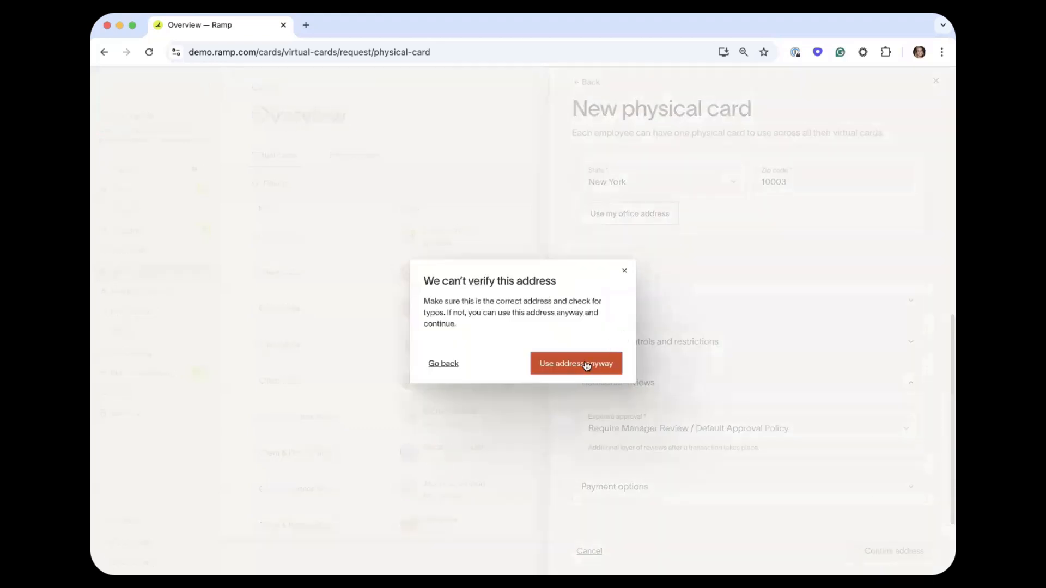
{"action": "left_click", "coordinate": [584, 363]}
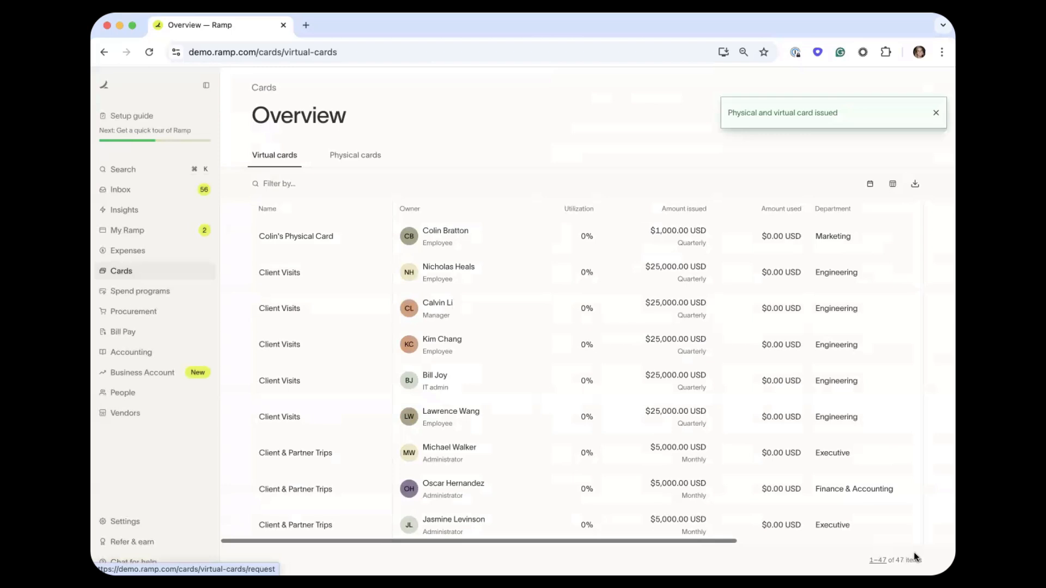
{"action": "left_click", "coordinate": [351, 236]}
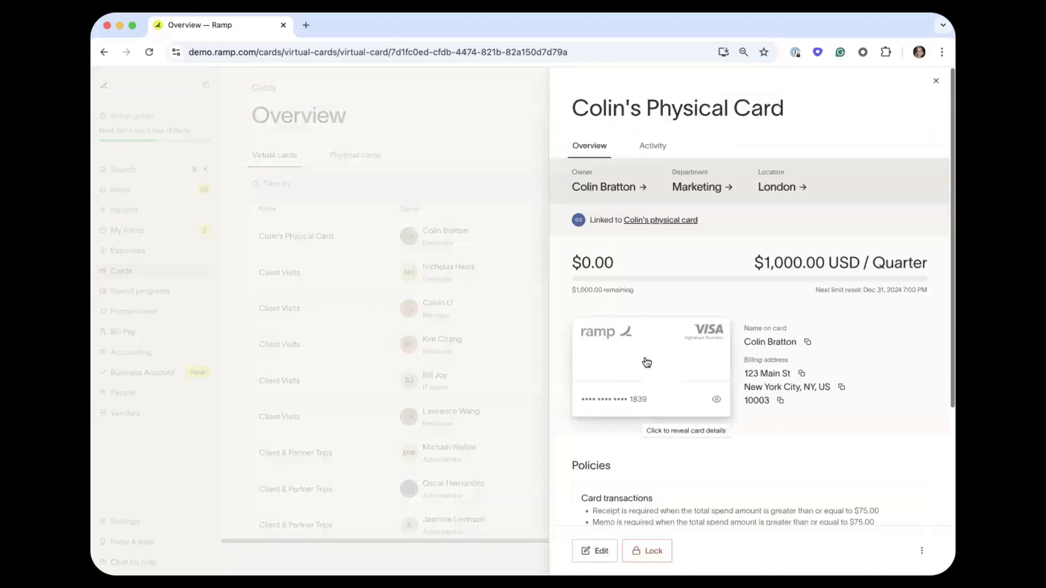
{"action": "left_click", "coordinate": [646, 362]}
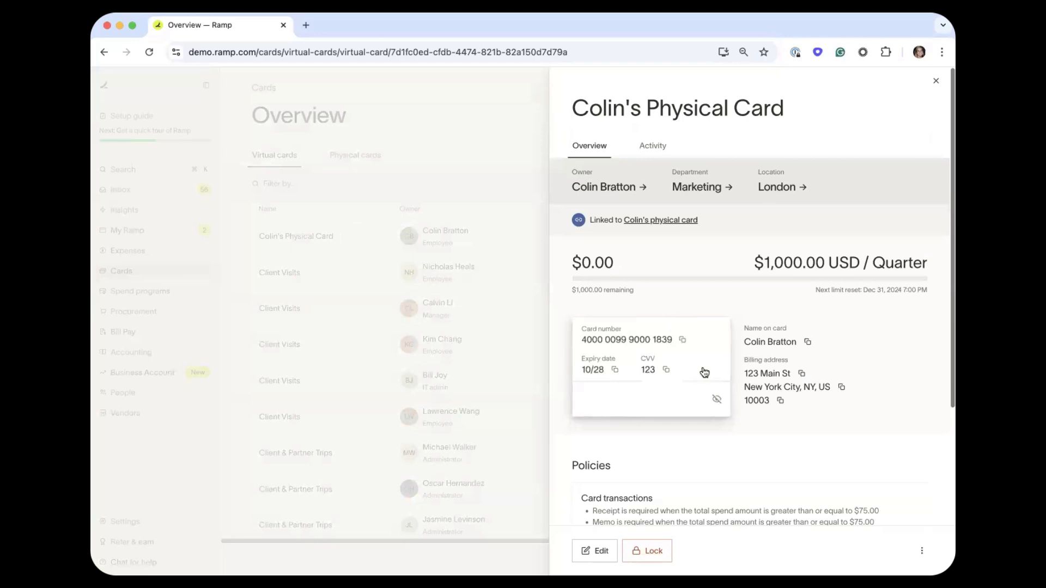
{"action": "left_click", "coordinate": [936, 81]}
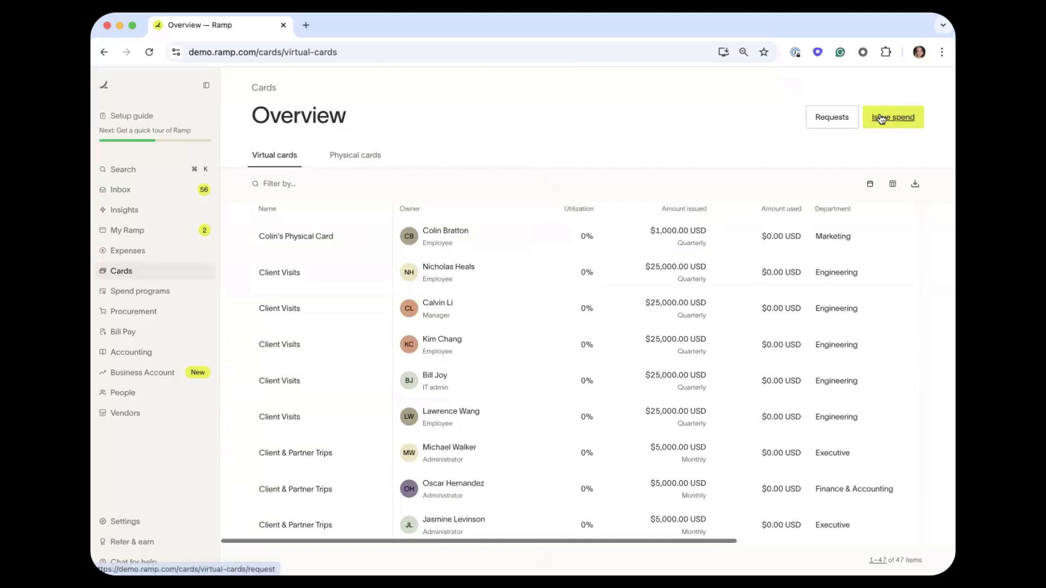
Choose Virtual card from Issue spend and enter 'Figma Card' as its nickname.
{"action": "left_click", "coordinate": [880, 118]}
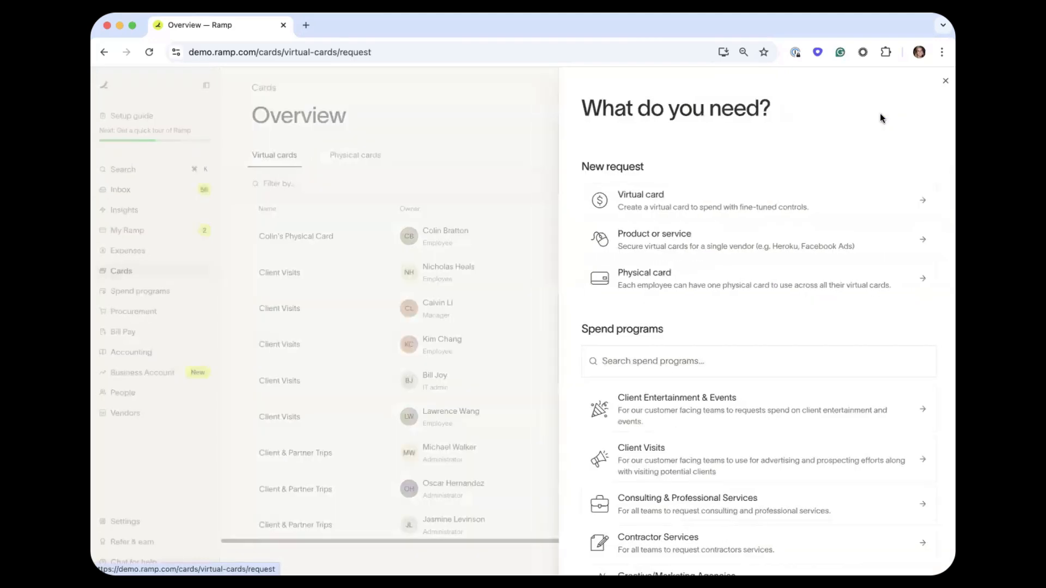
{"action": "left_click", "coordinate": [760, 207]}
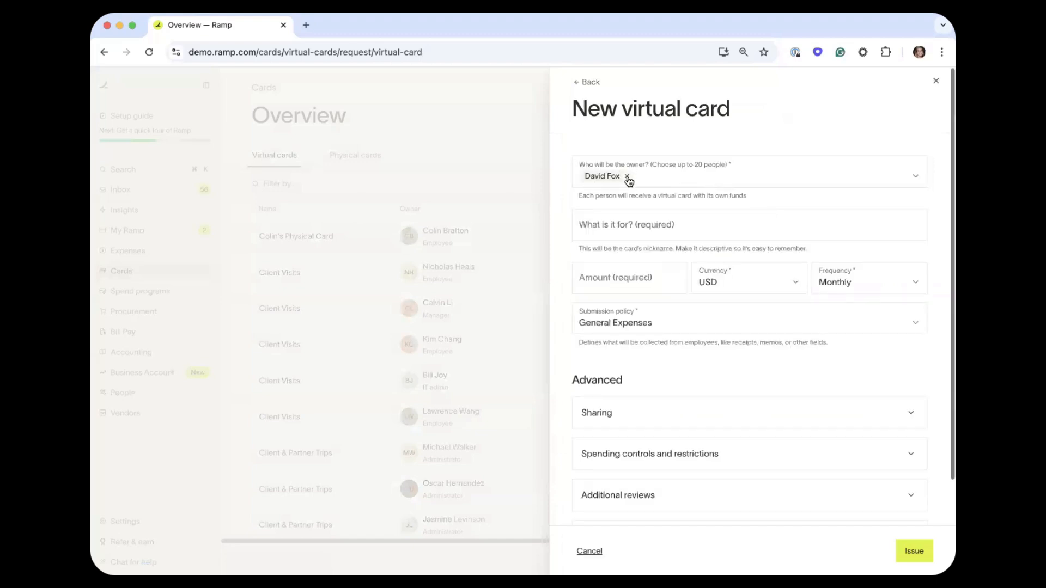
{"action": "left_click", "coordinate": [601, 224]}
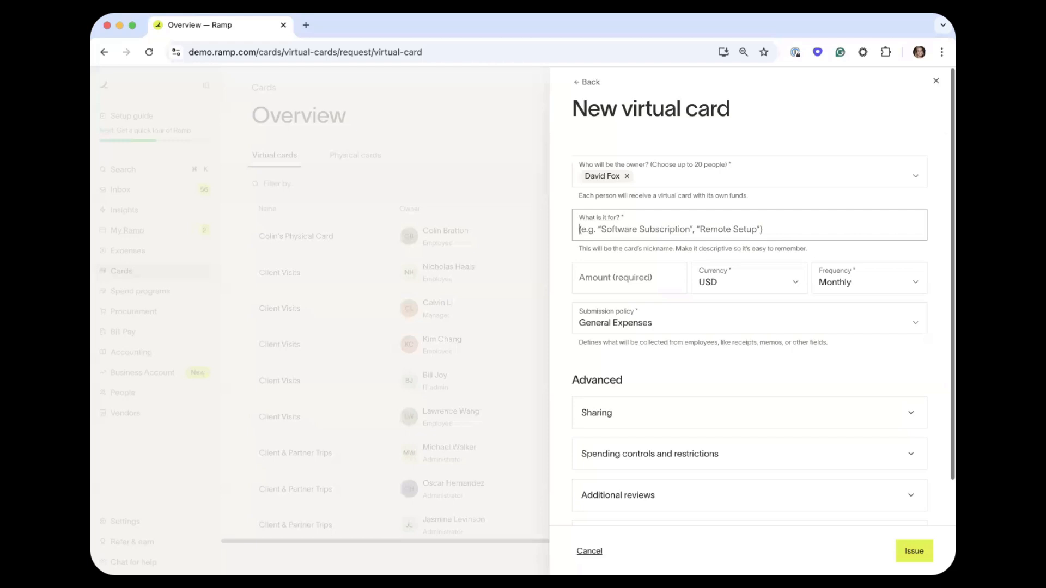
{"action": "type", "text": "Figma Su"}
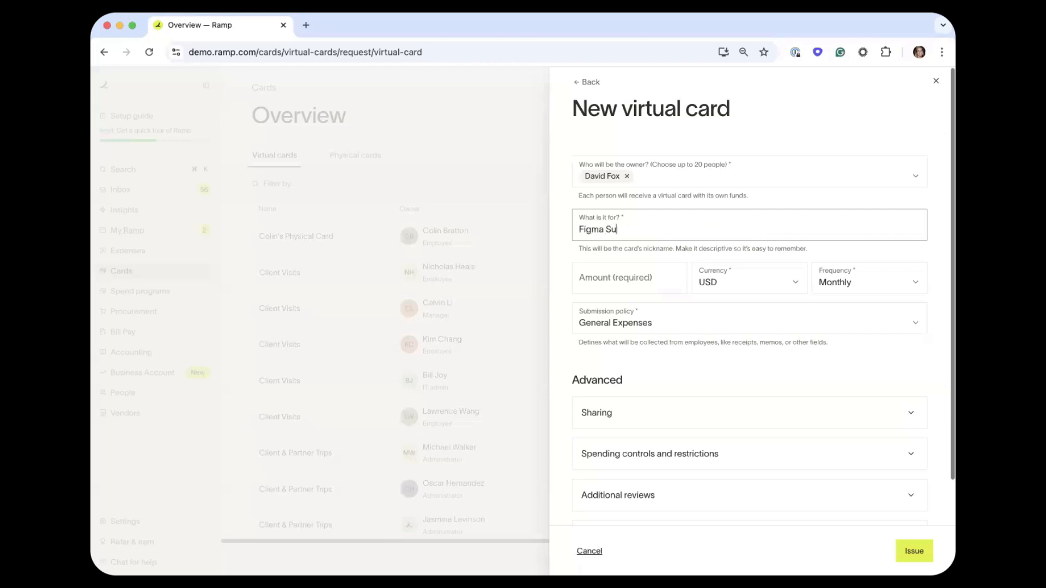
{"action": "key", "text": "BackSpace"}
{"action": "key", "text": "BackSpace"}
{"action": "type", "text": "Card"}
Give the card a 10000 limit resetting Monthly under the General Expenses policy.
{"action": "left_click", "coordinate": [604, 286]}
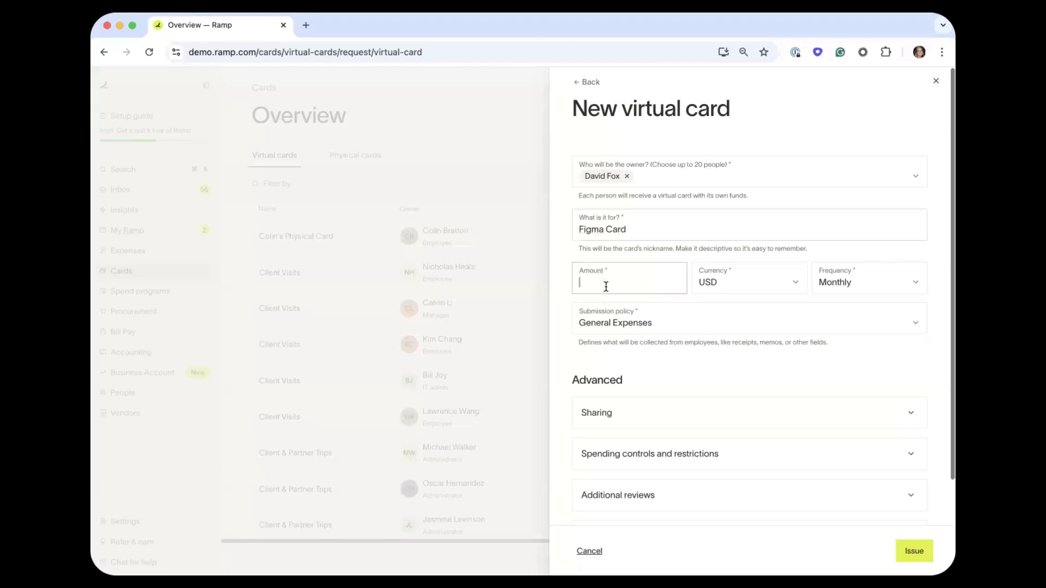
{"action": "type", "text": "100000"}
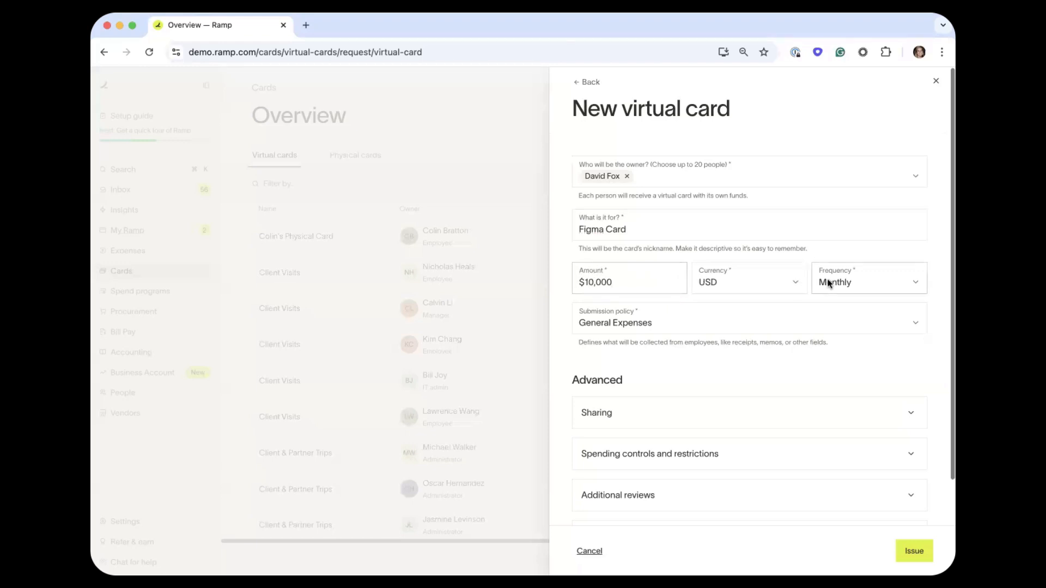
{"action": "left_click", "coordinate": [830, 283]}
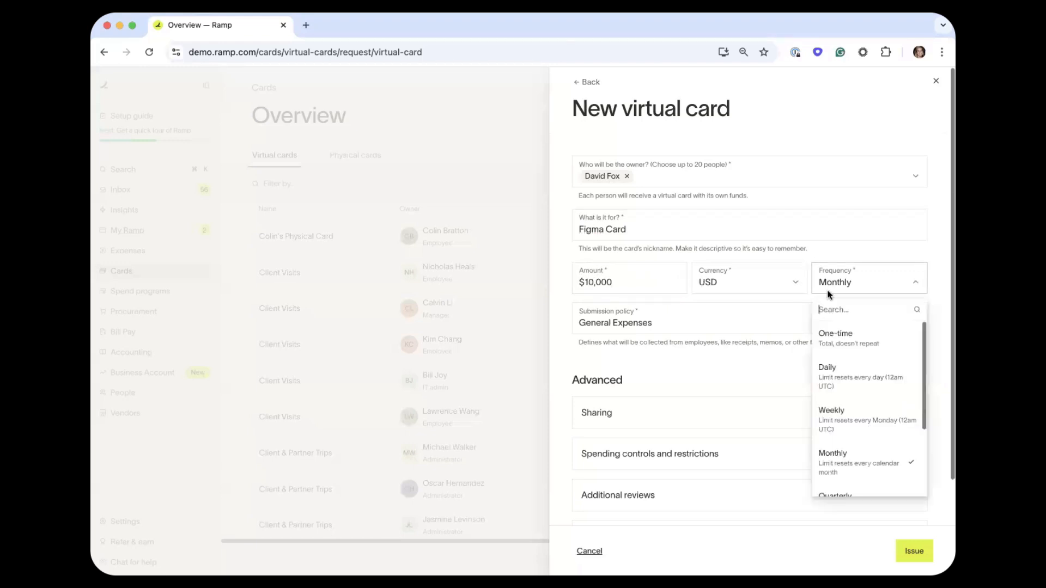
{"action": "left_click", "coordinate": [856, 461]}
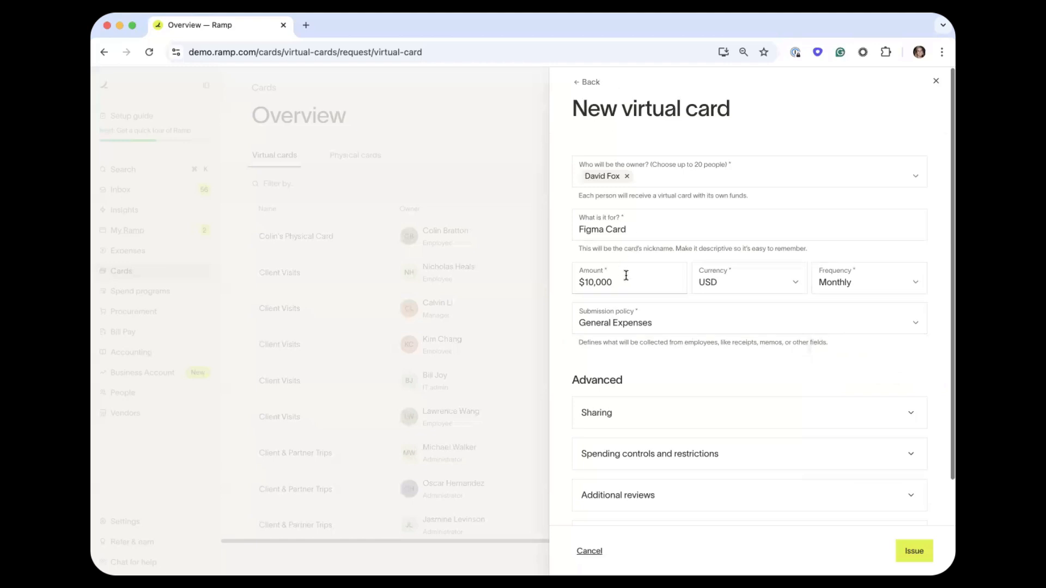
{"action": "left_click", "coordinate": [734, 320]}
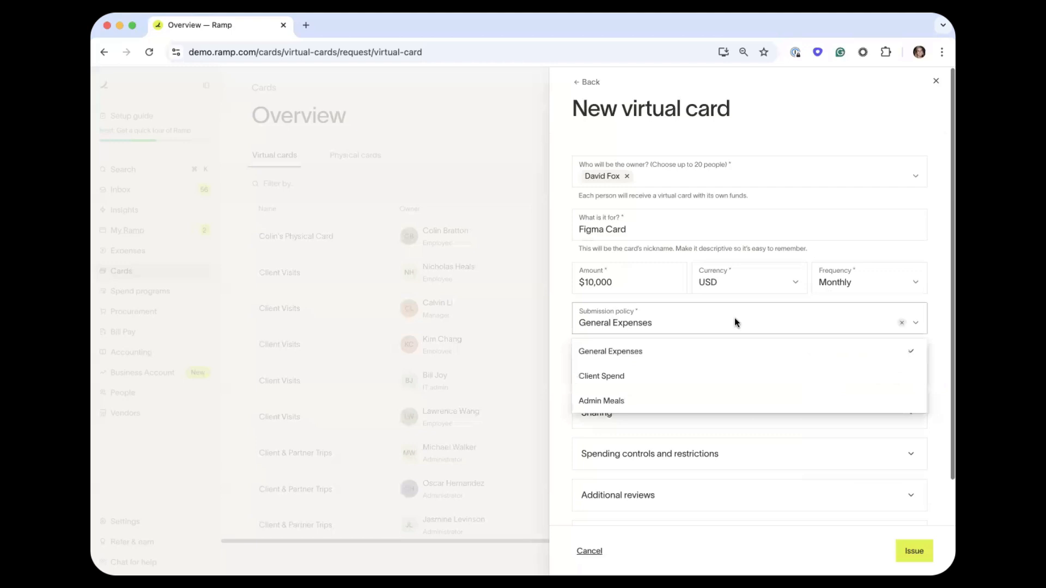
{"action": "left_click", "coordinate": [711, 351]}
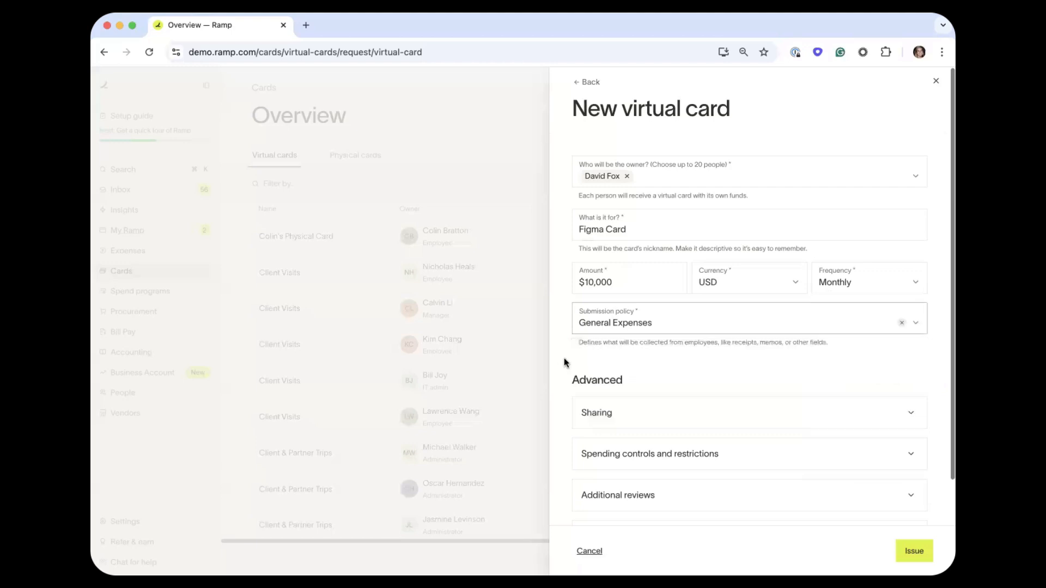
Expand the spending controls and open the category and merchant restrictions.
{"action": "scroll", "coordinate": [564, 358], "scroll_direction": "down", "scroll_amount": 2}
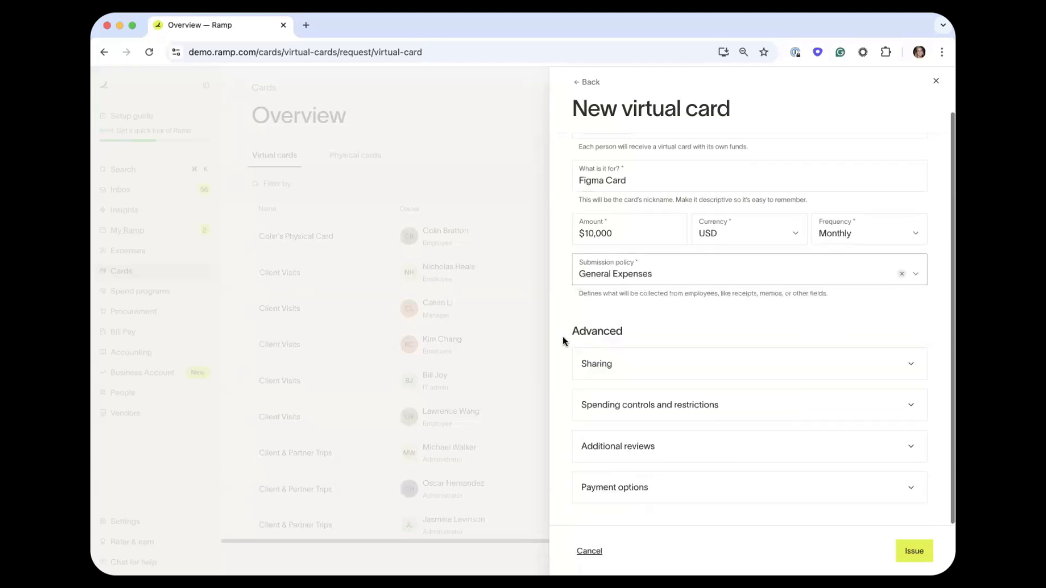
{"action": "left_click_drag", "start_coordinate": [564, 341], "coordinate": [637, 338]}
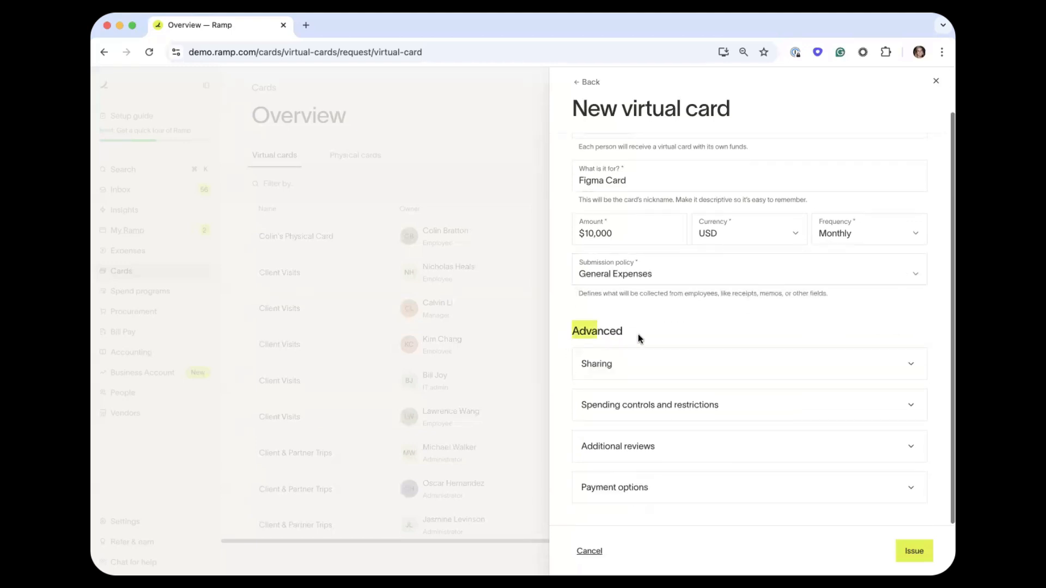
{"action": "left_click", "coordinate": [638, 406]}
{"action": "scroll", "coordinate": [638, 406], "scroll_direction": "down", "scroll_amount": 3}
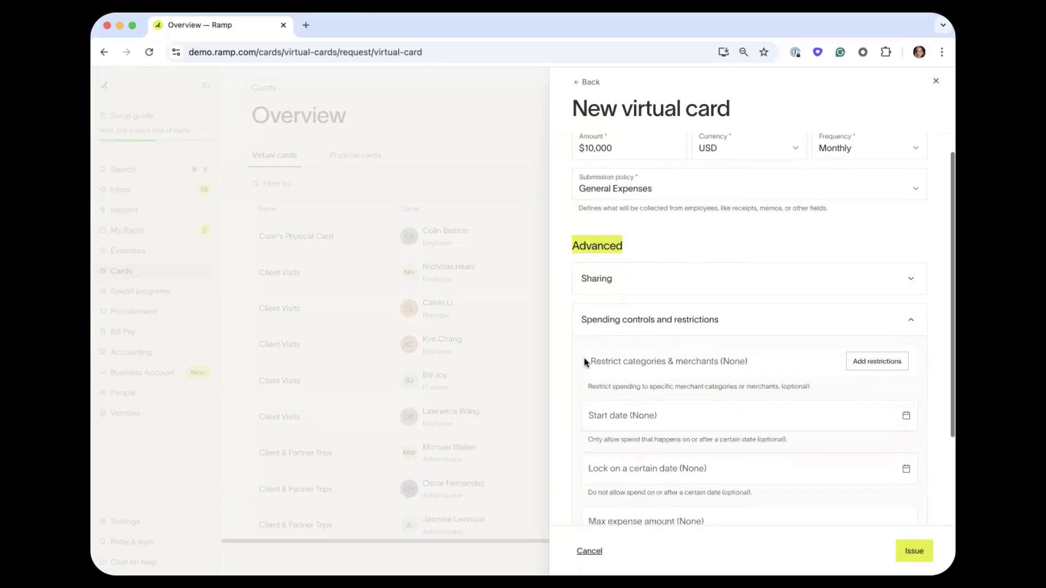
{"action": "left_click_drag", "start_coordinate": [584, 357], "coordinate": [773, 356]}
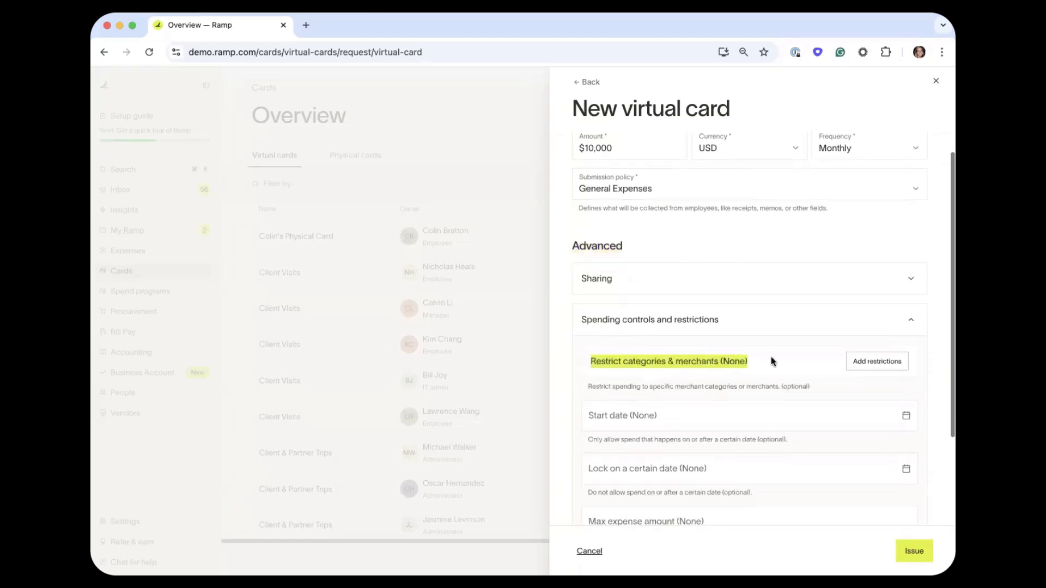
{"action": "left_click", "coordinate": [874, 364]}
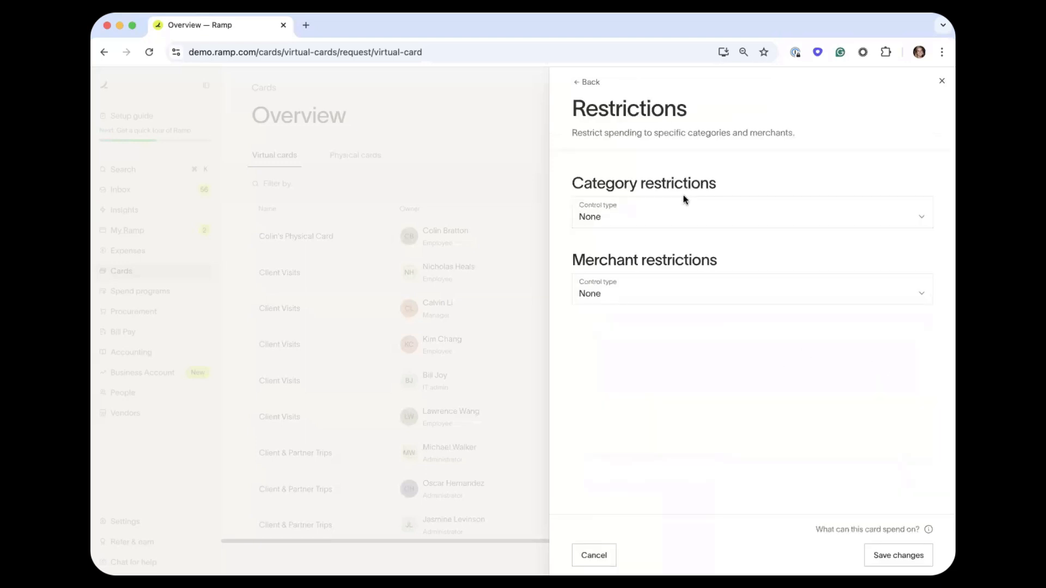
Leave category restrictions at None and set Allowed merchants to Figma only.
{"action": "left_click", "coordinate": [684, 210]}
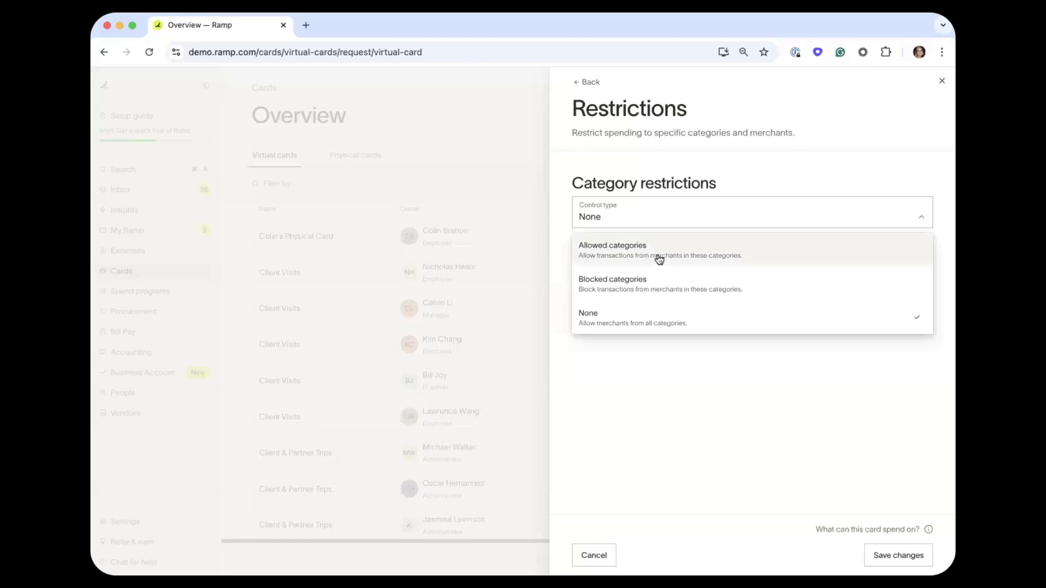
{"action": "left_click", "coordinate": [652, 399]}
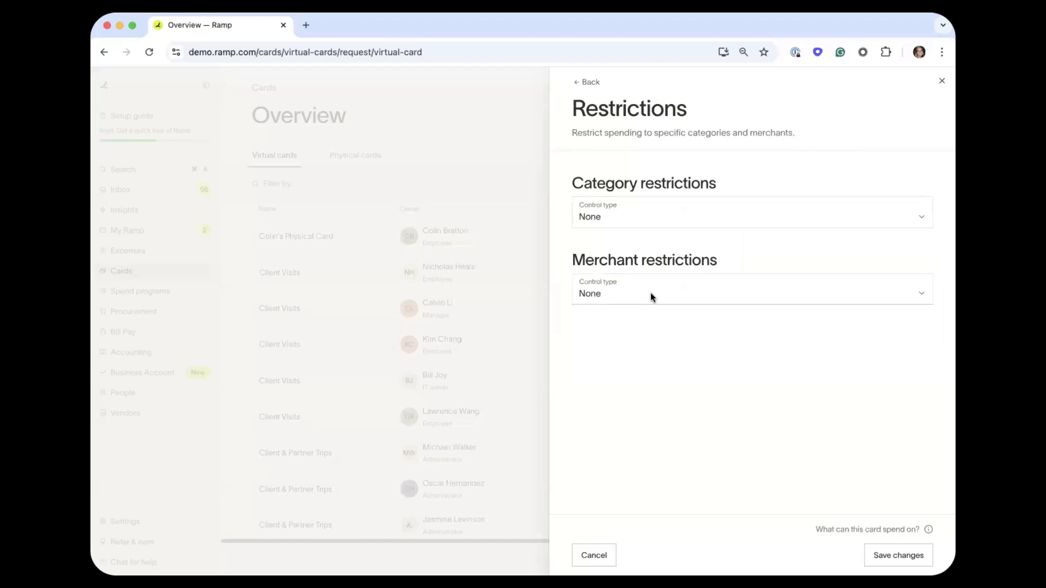
{"action": "left_click", "coordinate": [650, 292]}
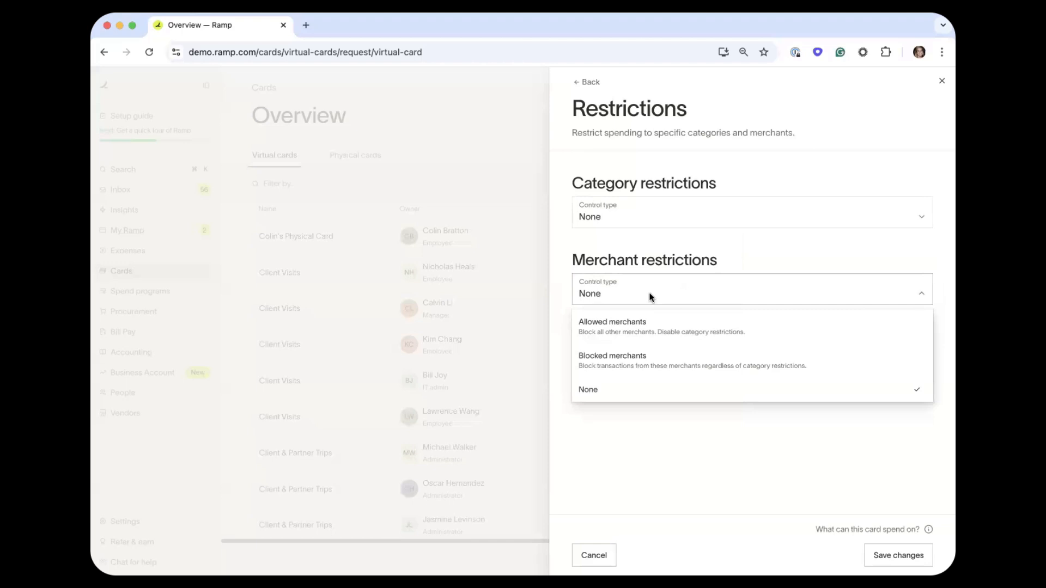
{"action": "left_click", "coordinate": [662, 323]}
{"action": "left_click", "coordinate": [656, 327]}
{"action": "type", "text": "fig"}
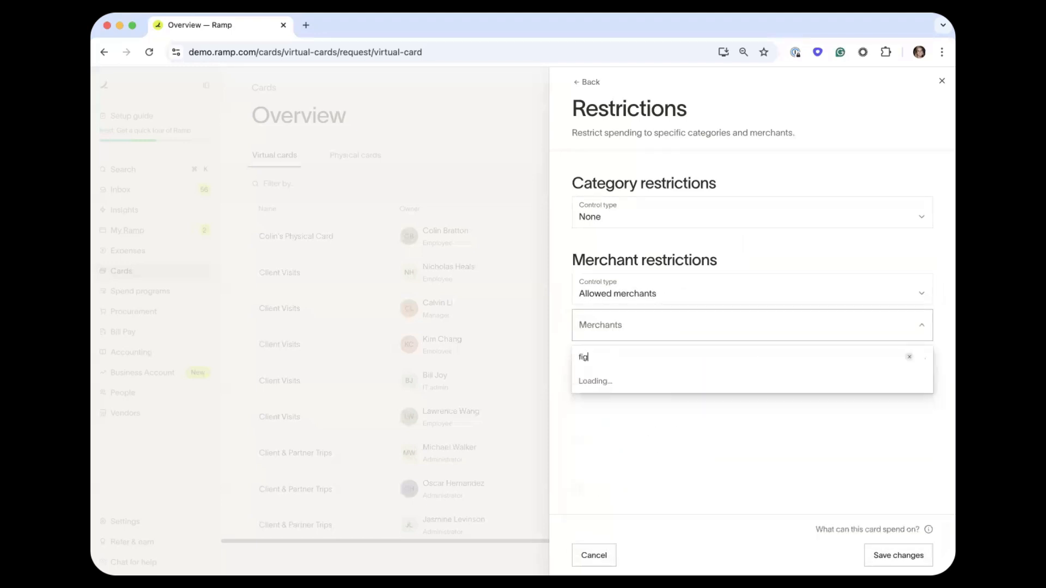
{"action": "left_click", "coordinate": [637, 381]}
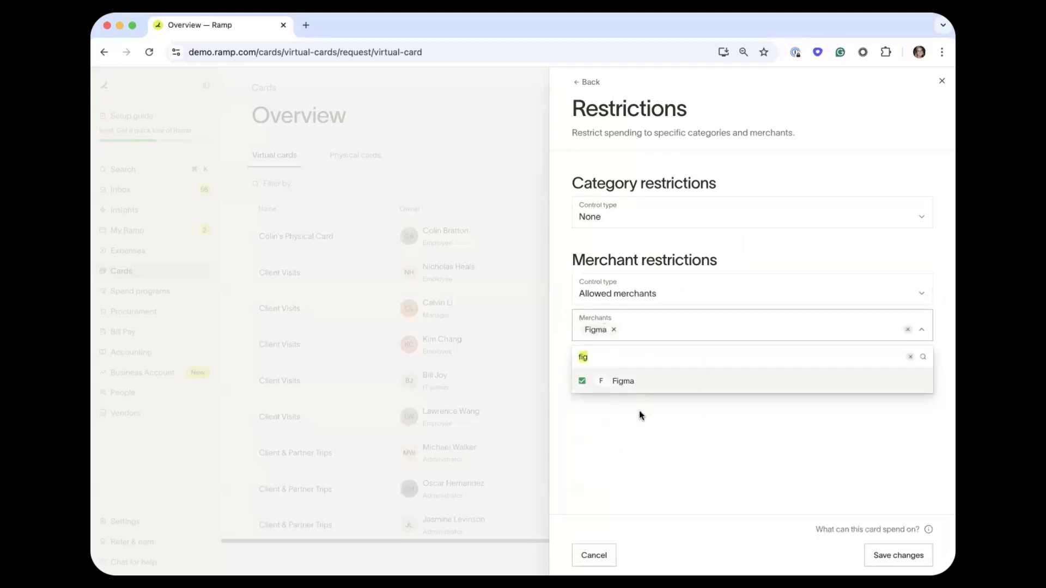
{"action": "left_click", "coordinate": [639, 410]}
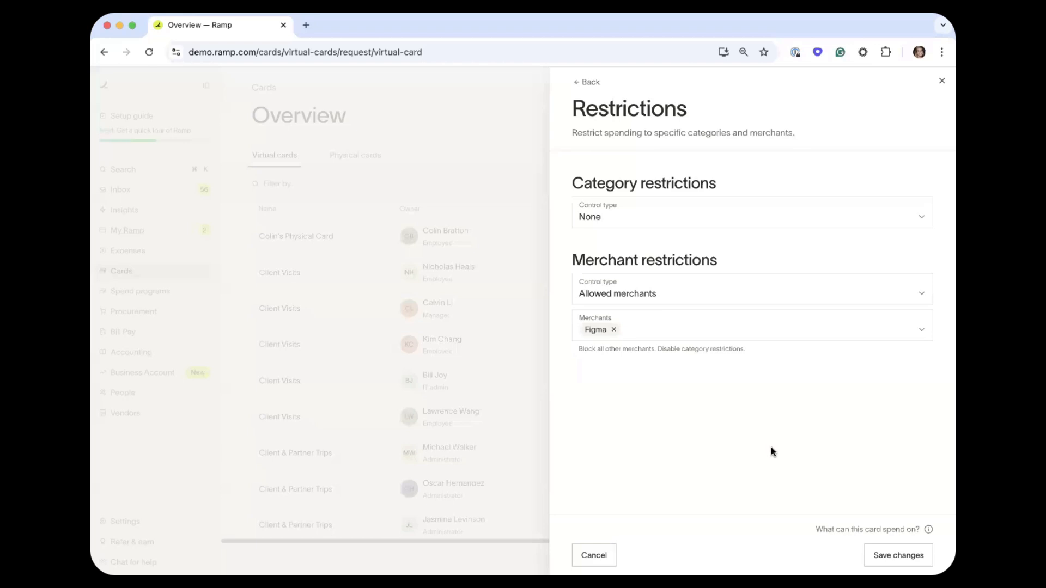
Issue the $10,000 monthly Figma Card, reveal its card details and copy the card number.
{"action": "left_click", "coordinate": [882, 558]}
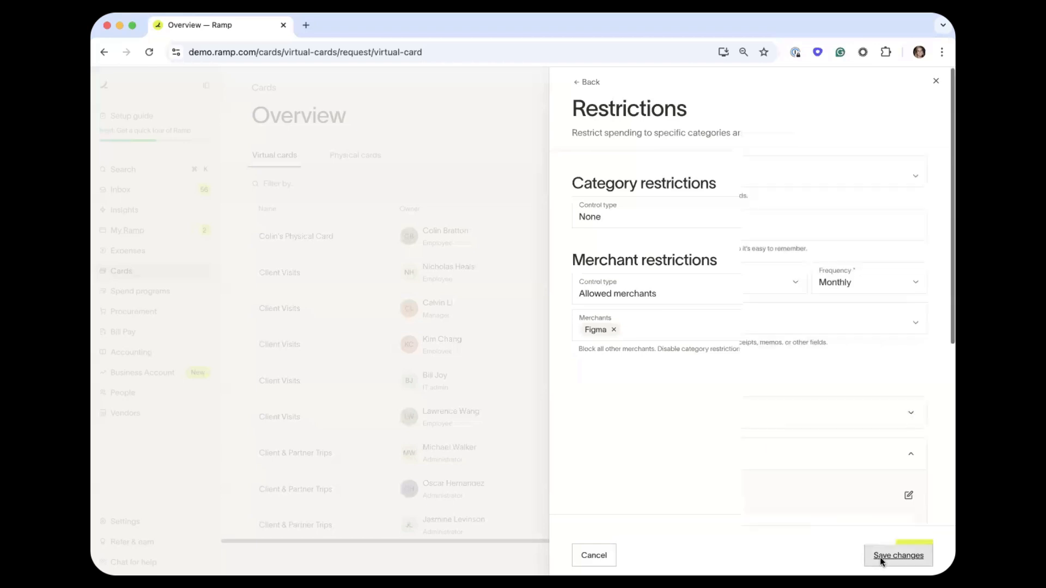
{"action": "scroll", "coordinate": [884, 380], "scroll_direction": "down", "scroll_amount": 6}
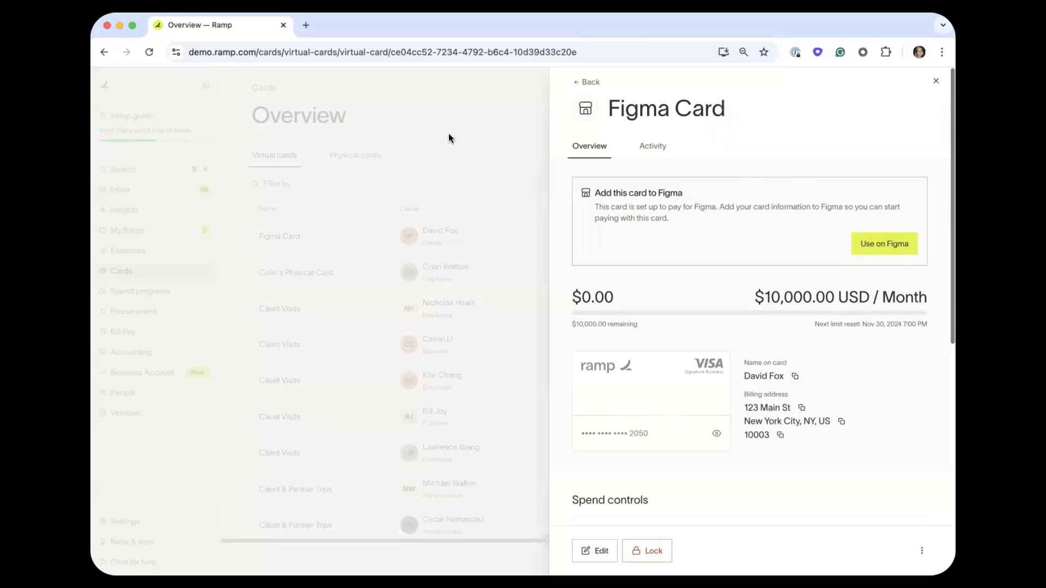
{"action": "left_click", "coordinate": [677, 392]}
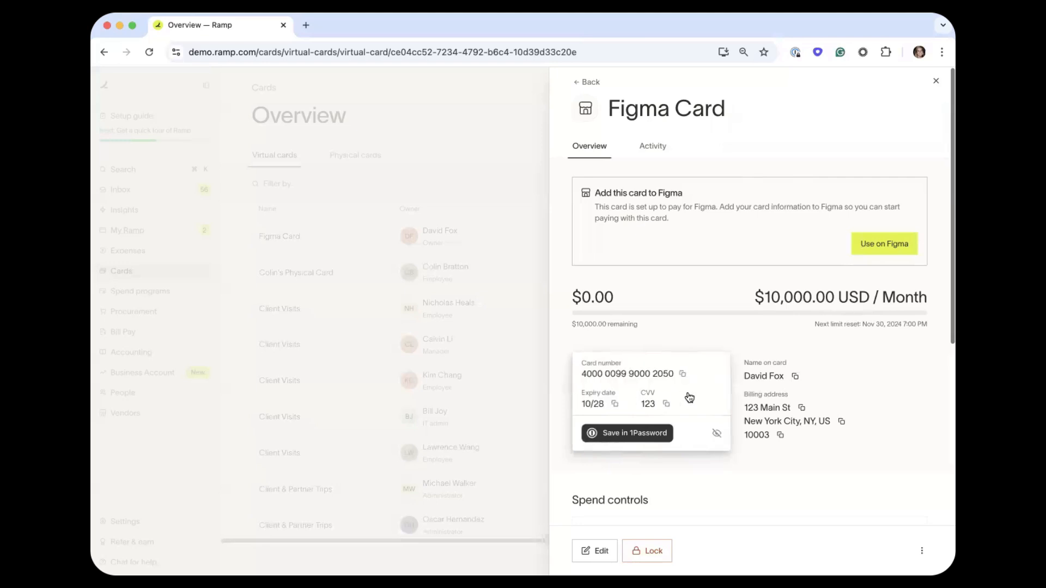
{"action": "left_click", "coordinate": [681, 372]}
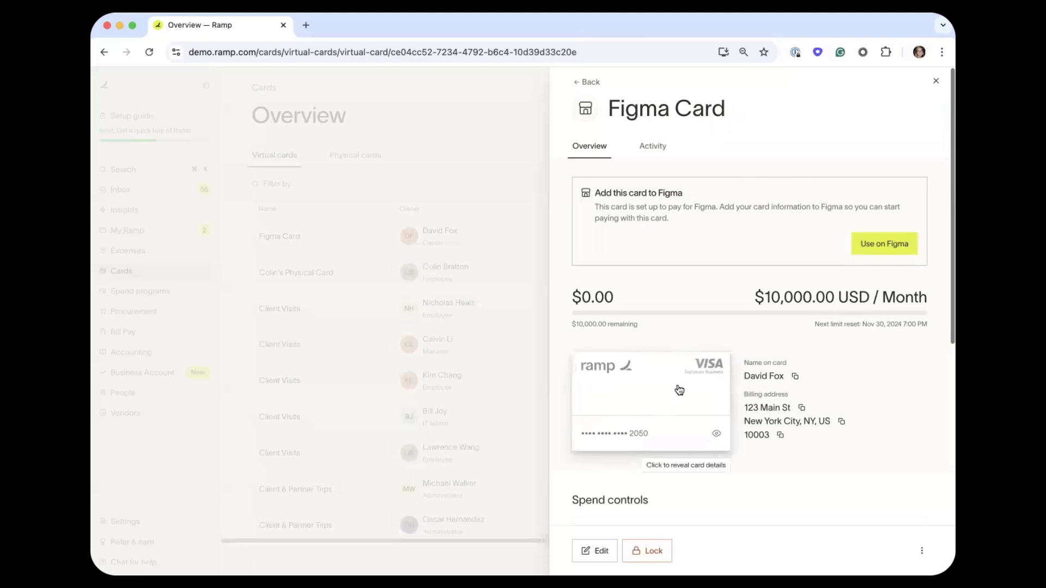
{"action": "left_click", "coordinate": [678, 390]}
{"action": "left_click", "coordinate": [685, 376]}
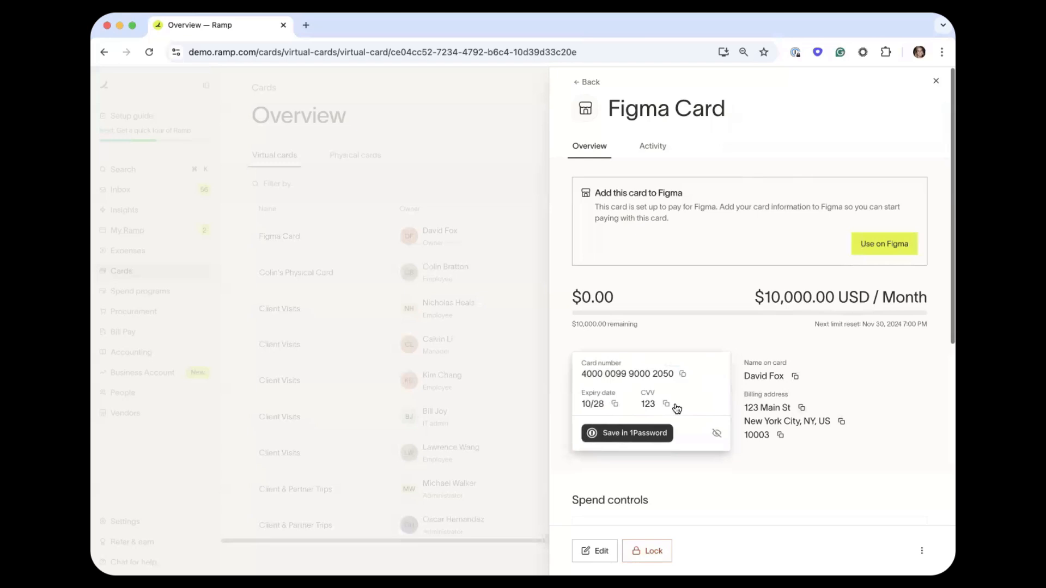
{"action": "left_click", "coordinate": [465, 175]}
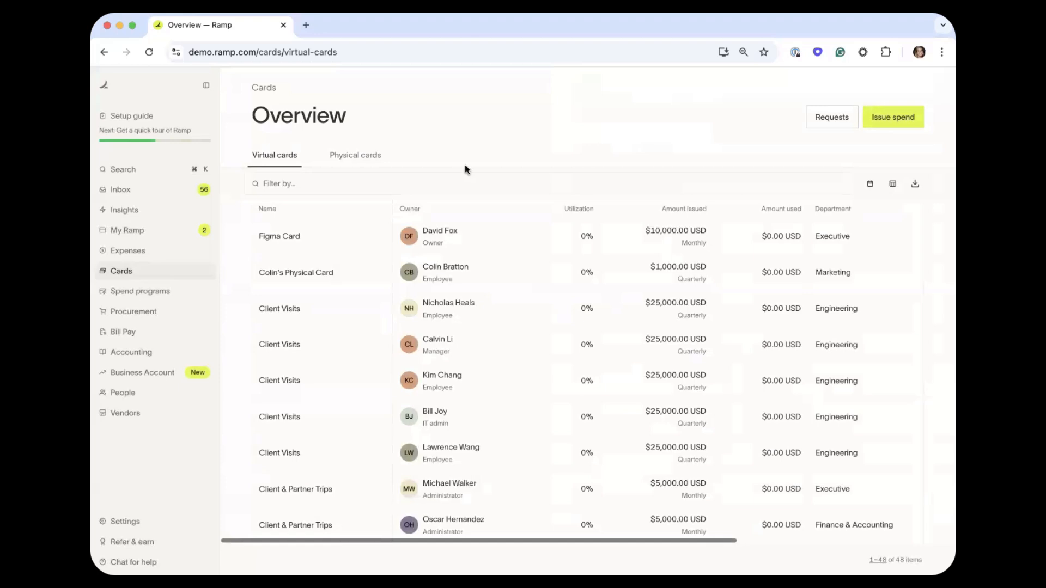
From the My Ramp dashboard, browse the spend programs under Issue funds without requesting any.
{"action": "left_click", "coordinate": [148, 231]}
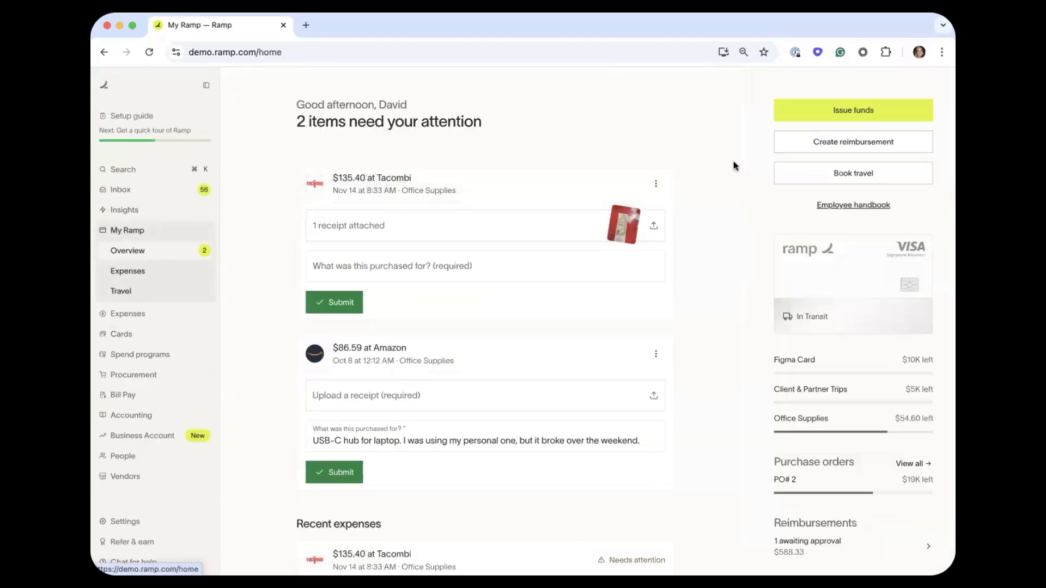
{"action": "left_click", "coordinate": [810, 121]}
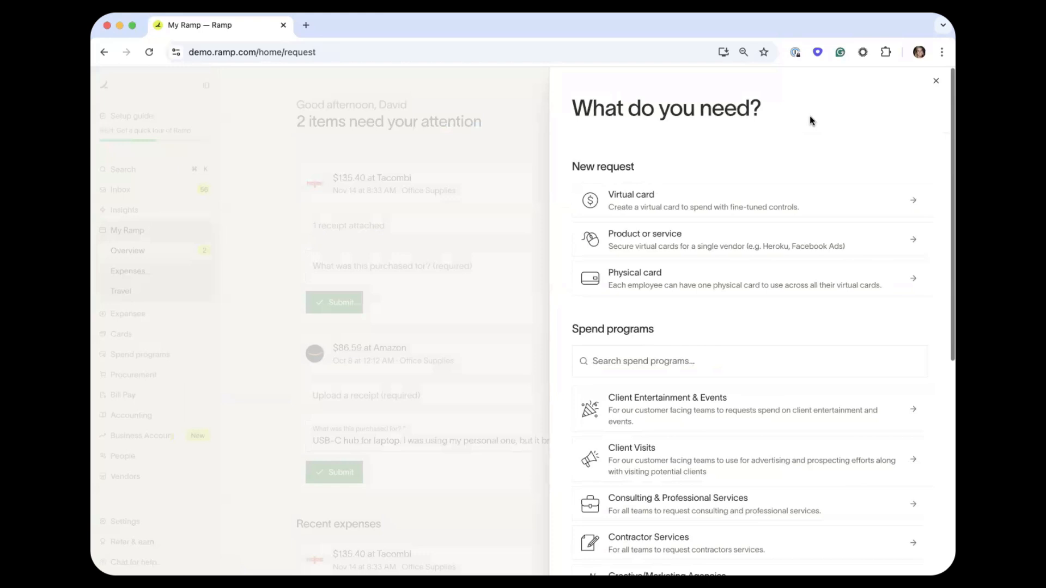
{"action": "scroll", "coordinate": [731, 353], "scroll_direction": "down", "scroll_amount": 3}
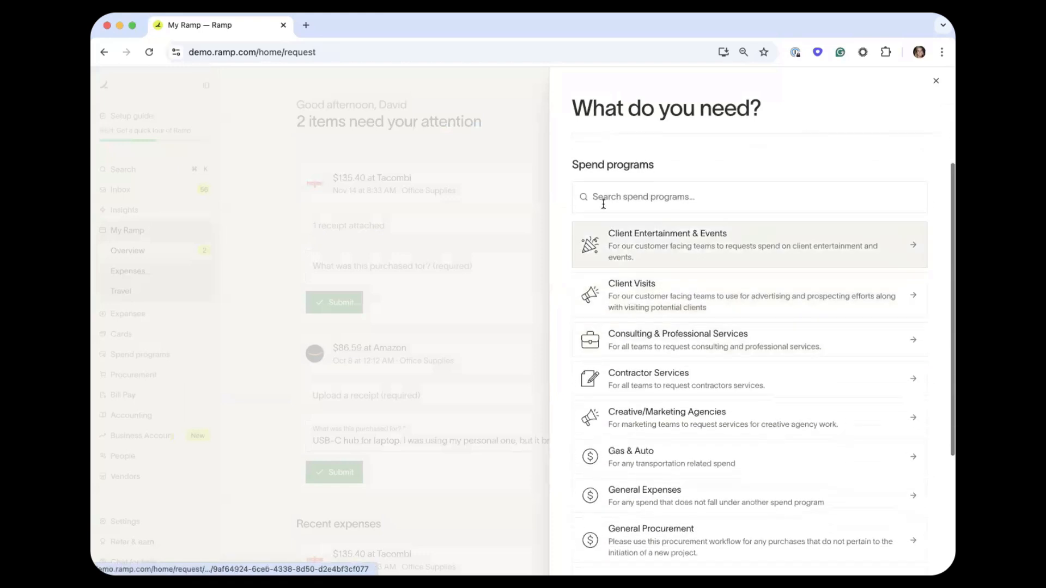
{"action": "scroll", "coordinate": [561, 233], "scroll_direction": "down", "scroll_amount": 2}
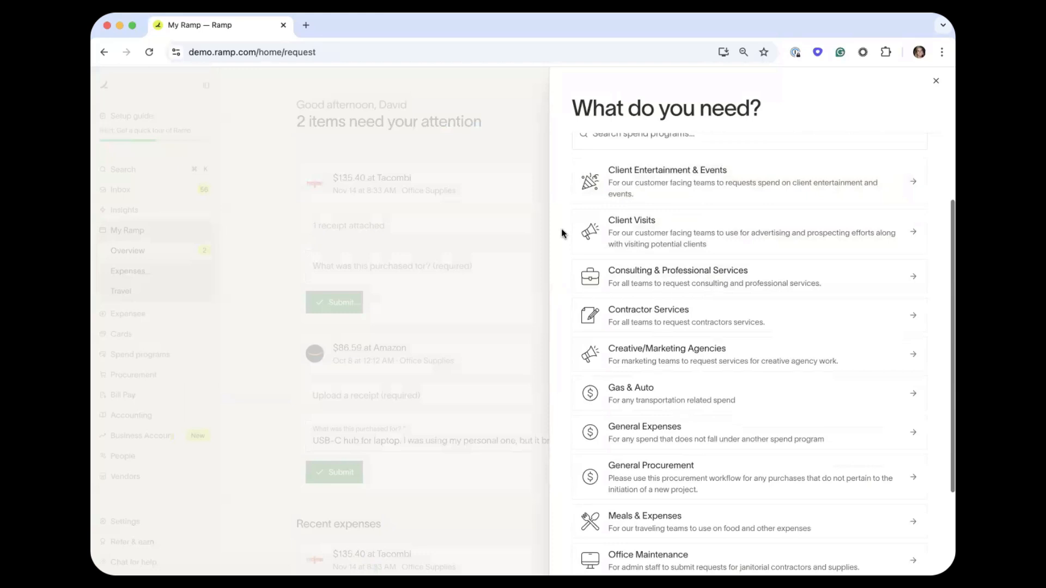
{"action": "scroll", "coordinate": [561, 233], "scroll_direction": "down", "scroll_amount": 4}
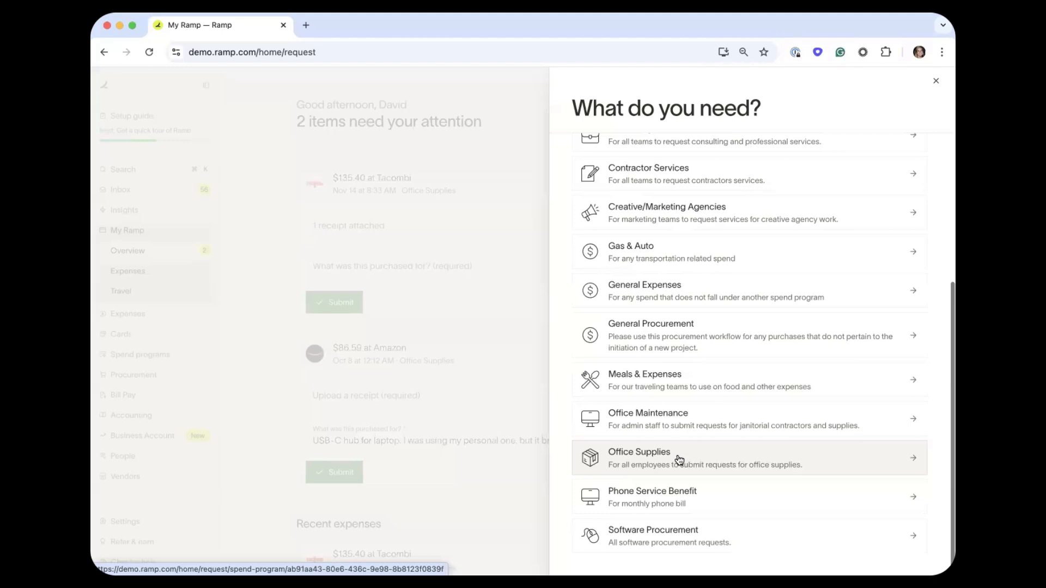
{"action": "scroll", "coordinate": [678, 459], "scroll_direction": "up", "scroll_amount": 5}
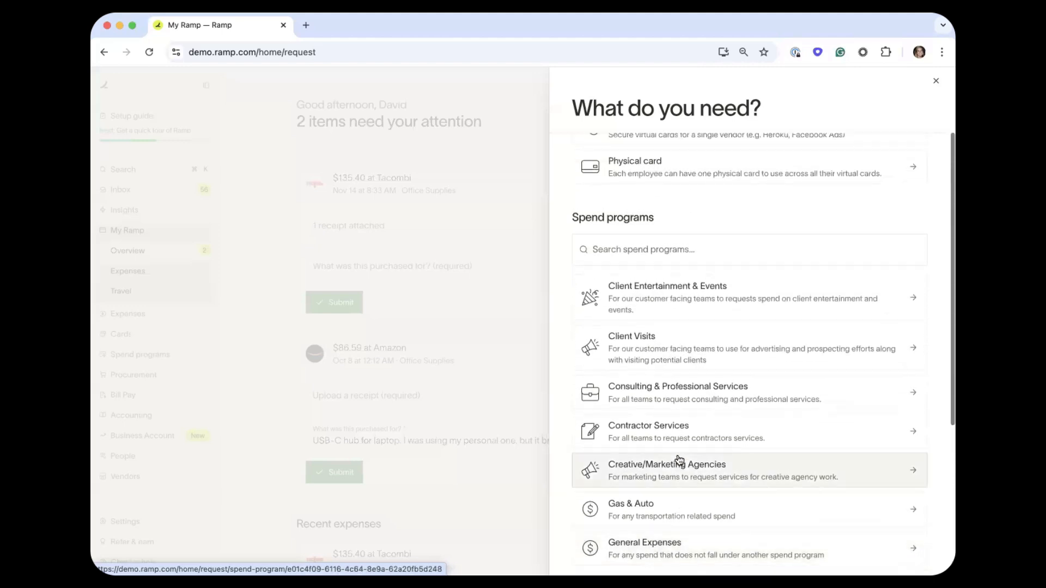
{"action": "scroll", "coordinate": [679, 459], "scroll_direction": "up", "scroll_amount": 3}
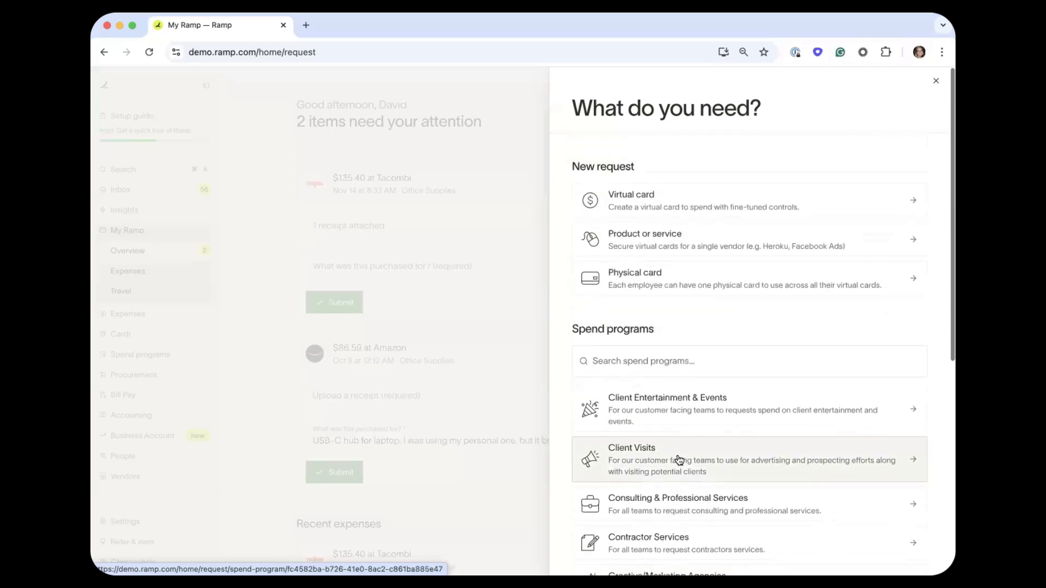
{"action": "left_click", "coordinate": [933, 83]}
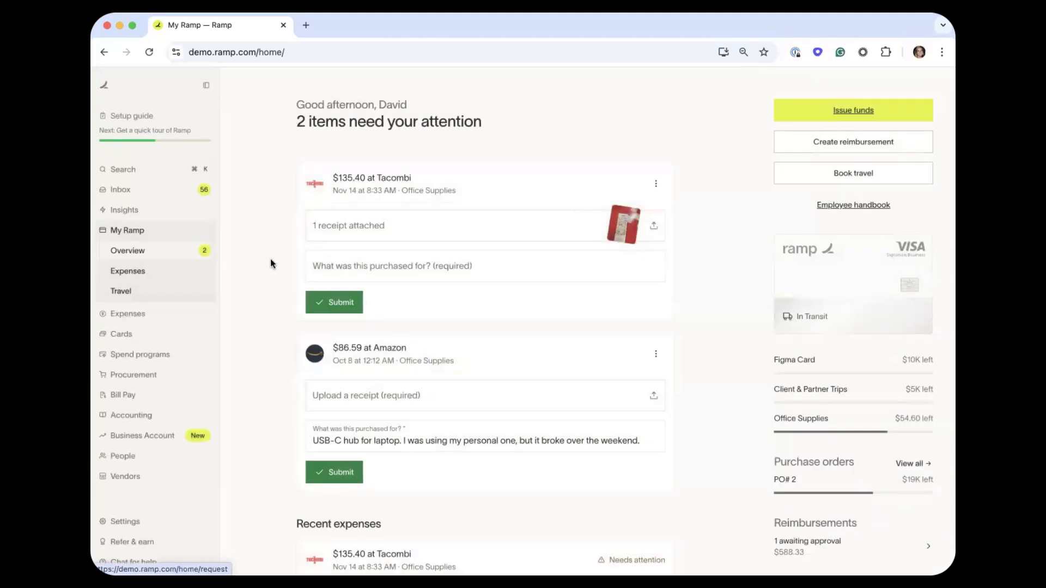
View the Bill Pay bills overview, then go to the Accounting page.
{"action": "left_click", "coordinate": [134, 396]}
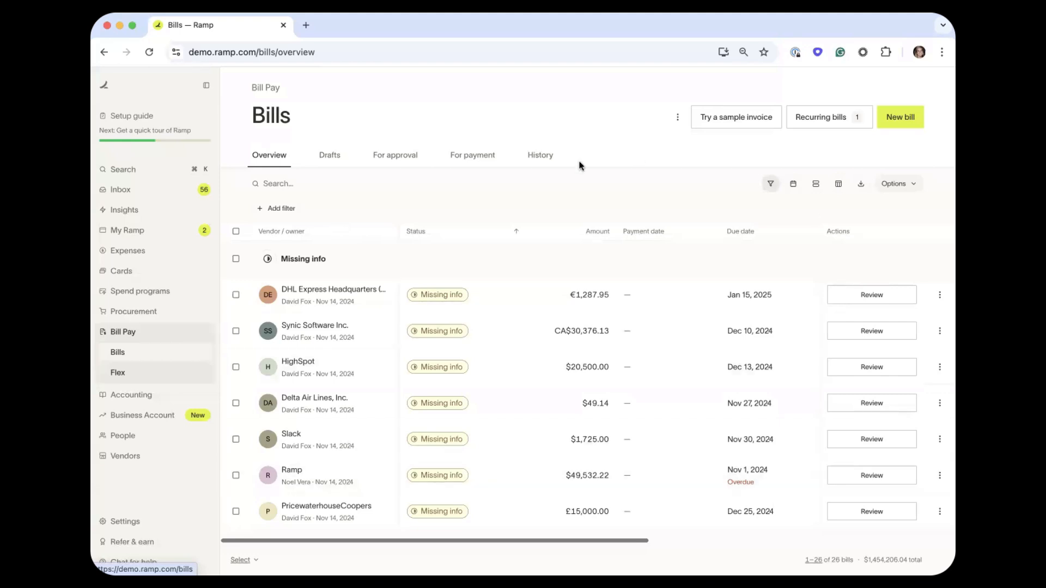
{"action": "left_click", "coordinate": [145, 400]}
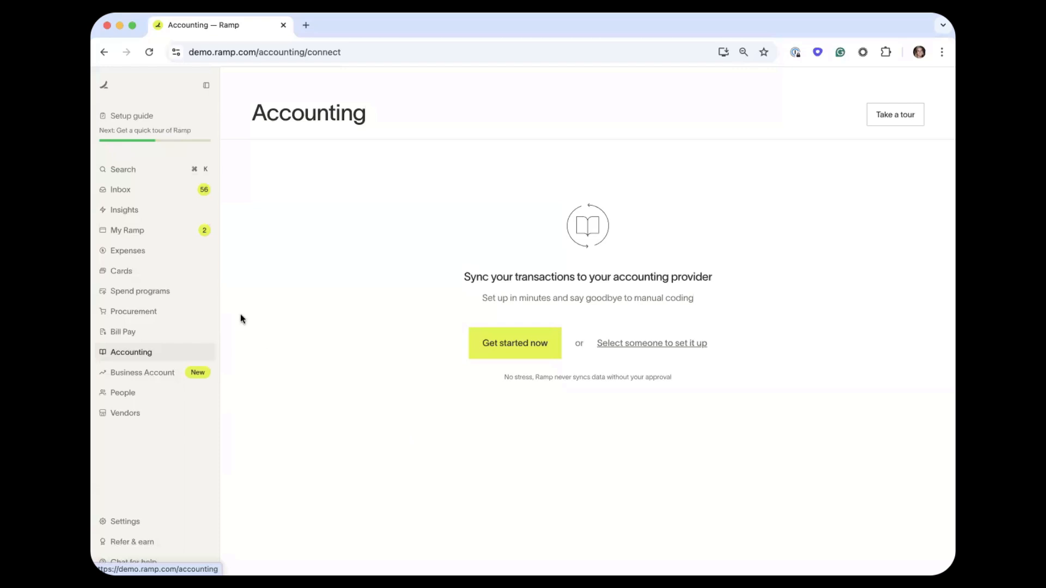
View card transactions under Expenses, then the Reimbursements list.
{"action": "left_click", "coordinate": [163, 251]}
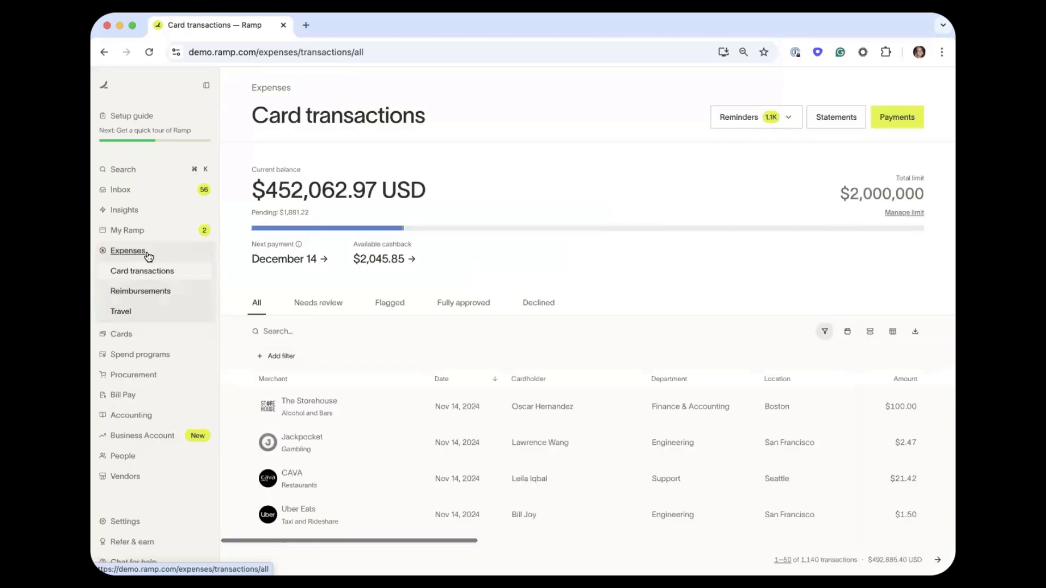
{"action": "left_click", "coordinate": [137, 293]}
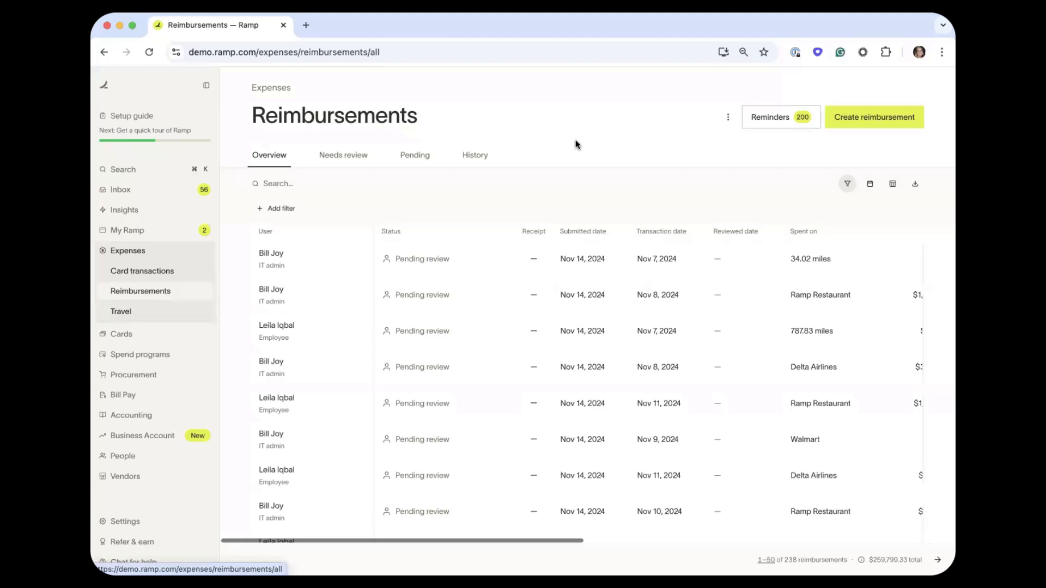
Start a new reimbursement, continuing without uploading a receipt.
{"action": "left_click", "coordinate": [856, 118]}
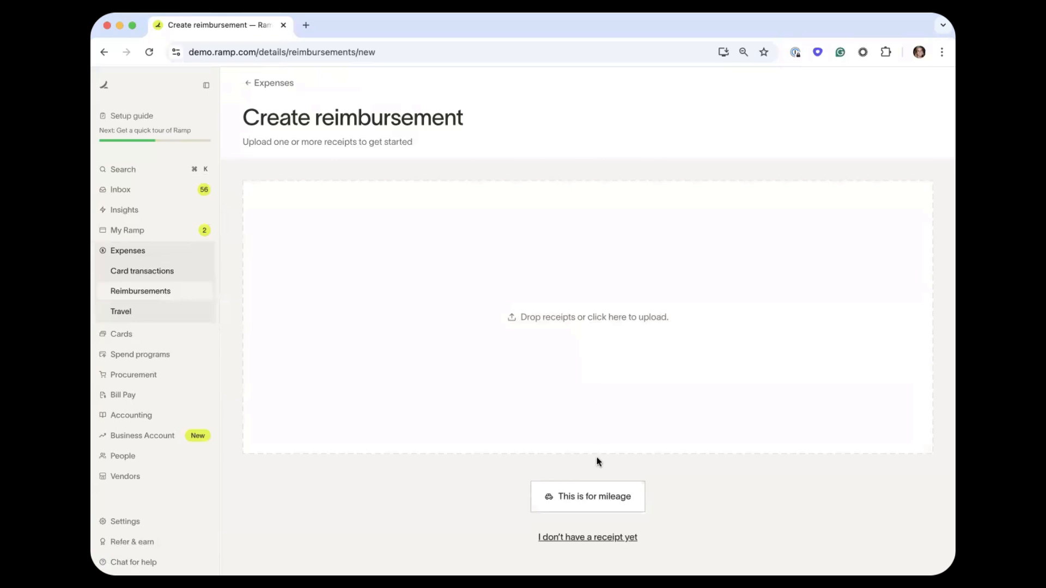
{"action": "left_click", "coordinate": [564, 535]}
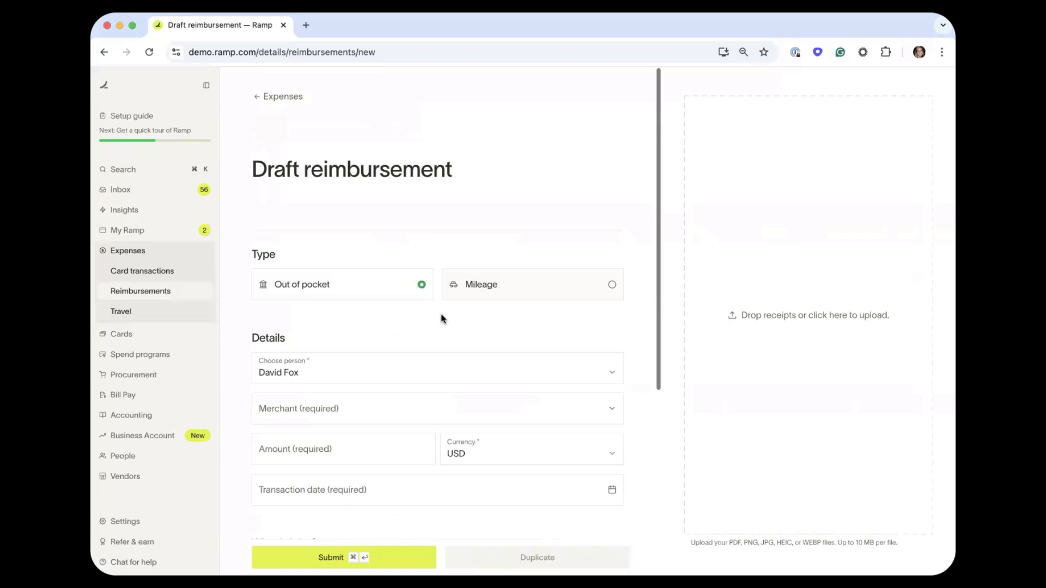
{"action": "scroll", "coordinate": [440, 314], "scroll_direction": "down", "scroll_amount": 3}
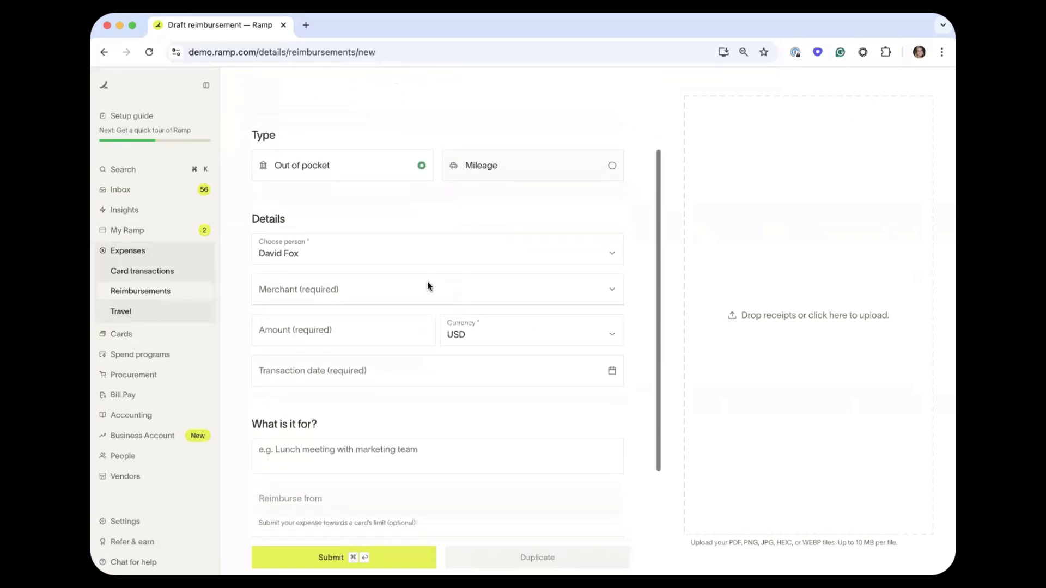
{"action": "scroll", "coordinate": [389, 373], "scroll_direction": "down", "scroll_amount": 2}
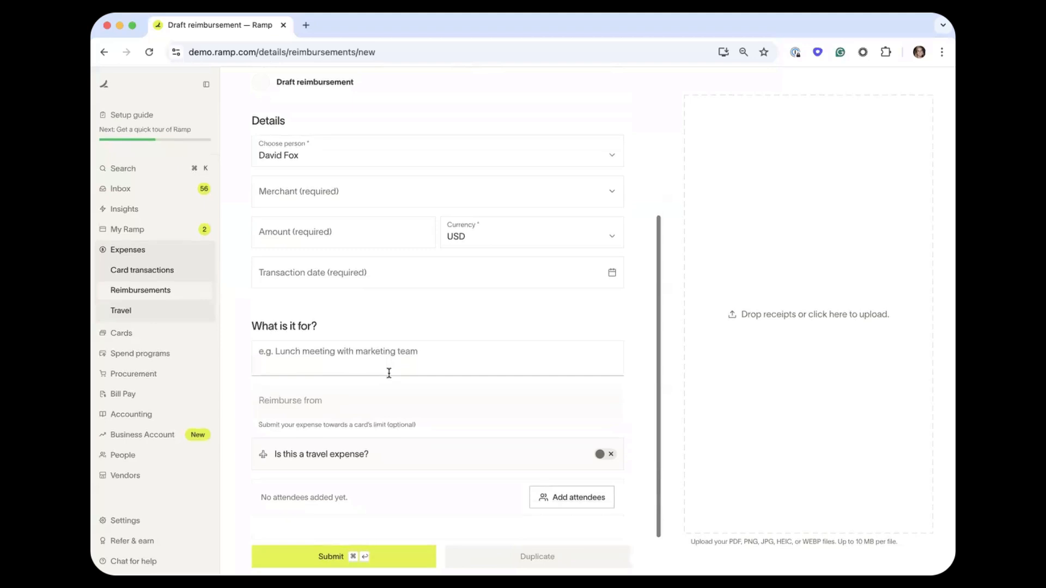
{"action": "scroll", "coordinate": [440, 316], "scroll_direction": "up", "scroll_amount": 5}
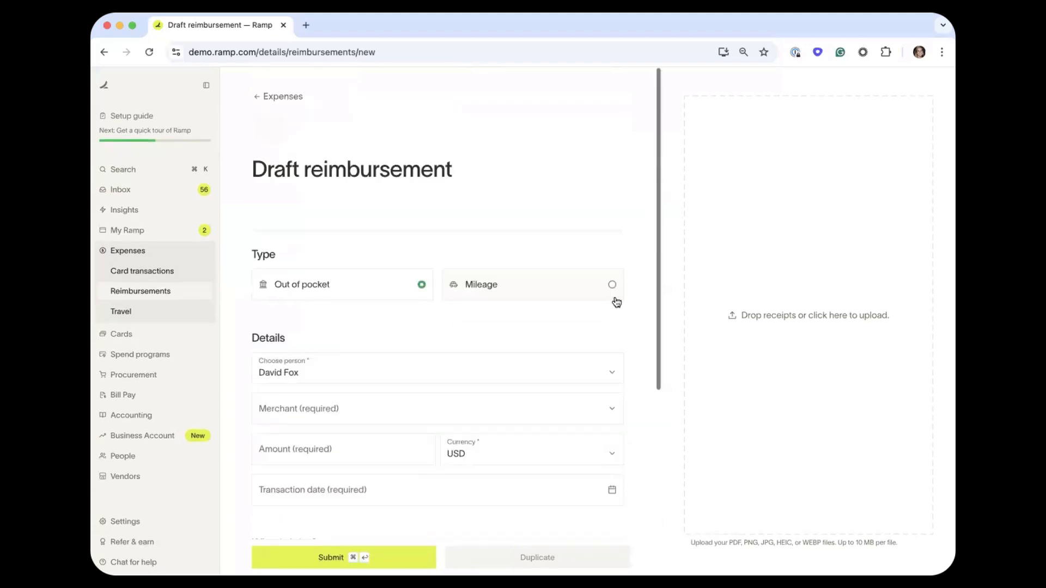
Switch the draft to a Mileage reimbursement, then abandon it for the Reimbursements list.
{"action": "left_click", "coordinate": [569, 279]}
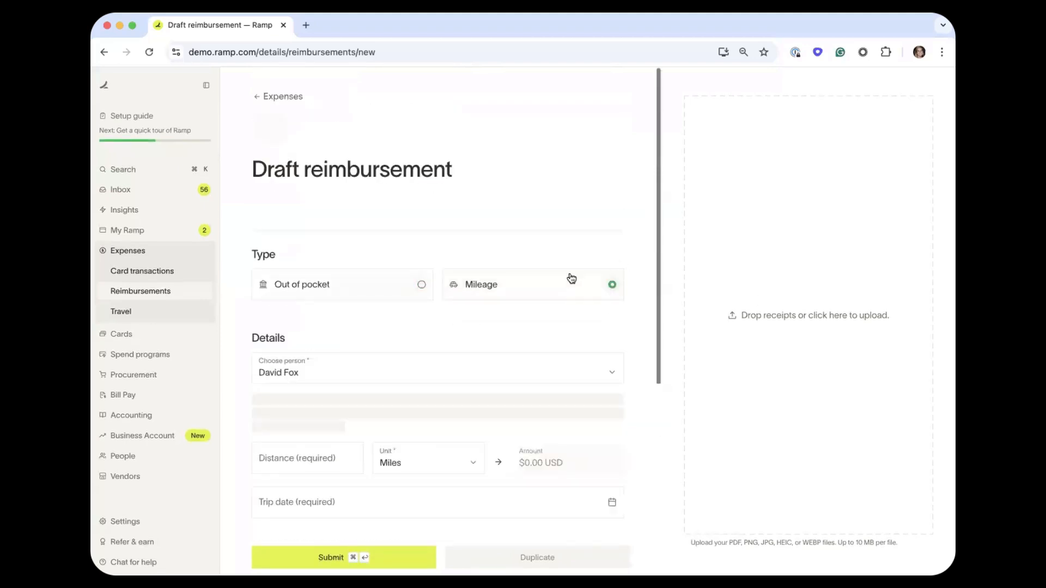
{"action": "scroll", "coordinate": [636, 319], "scroll_direction": "down", "scroll_amount": 1}
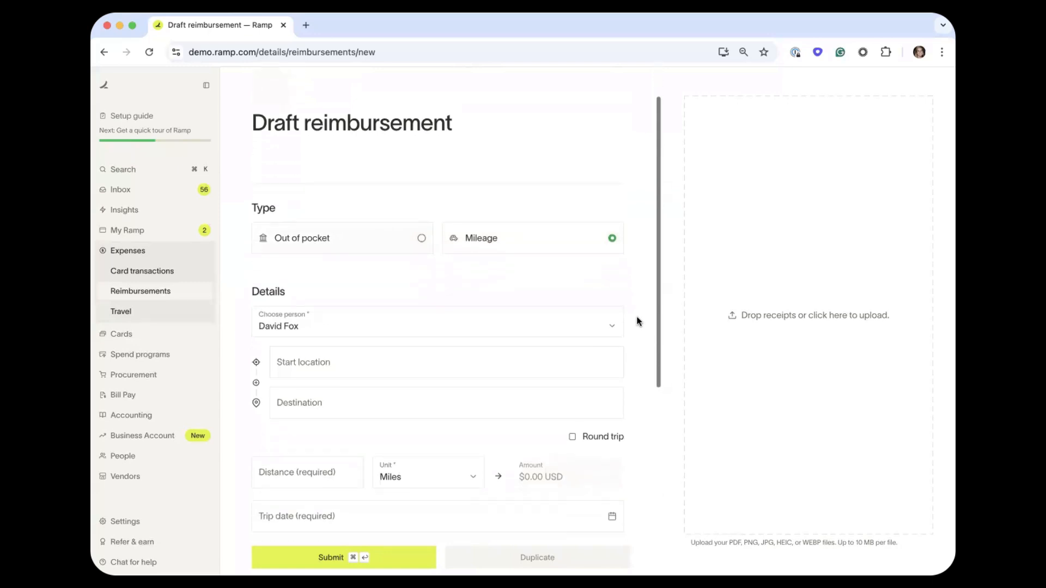
{"action": "scroll", "coordinate": [637, 321], "scroll_direction": "down", "scroll_amount": 1}
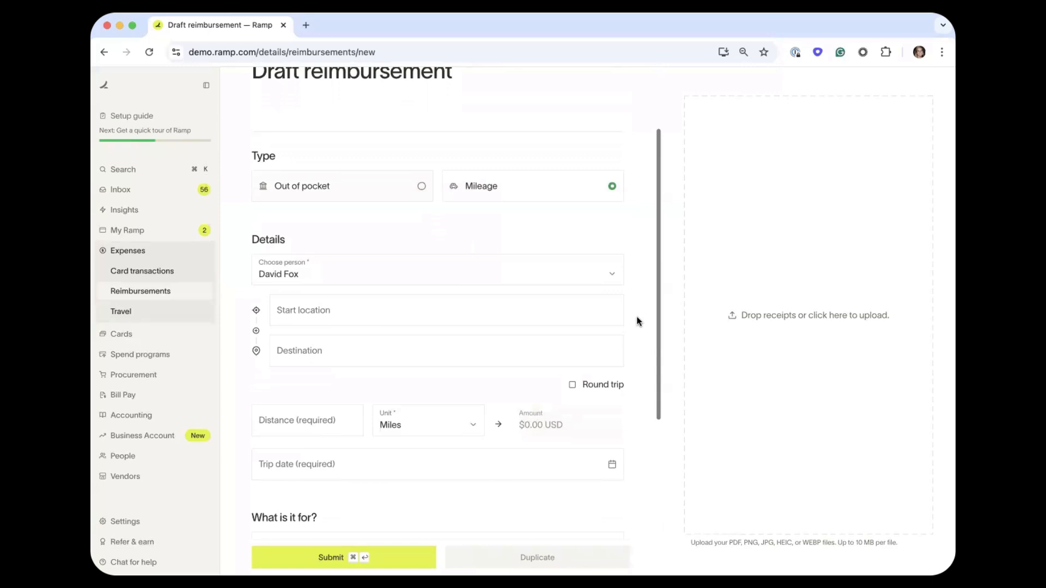
{"action": "scroll", "coordinate": [637, 321], "scroll_direction": "down", "scroll_amount": 4}
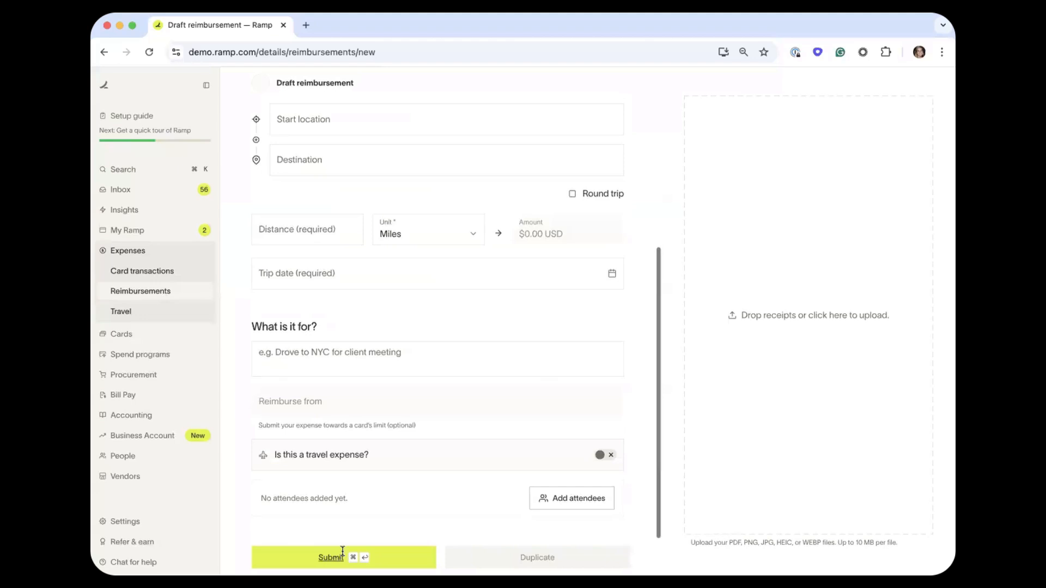
{"action": "left_click", "coordinate": [136, 294]}
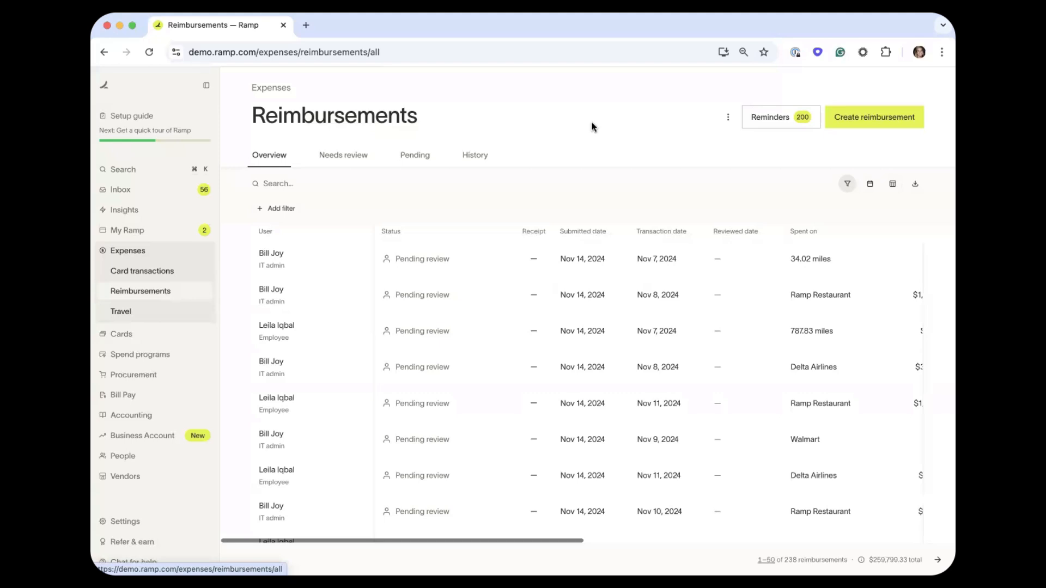
{"action": "left_click", "coordinate": [159, 278]}
Approve the $588.33 Target reimbursement and reject the 457.73-mile claim with reason 'this goes against company policy'.
{"action": "left_click", "coordinate": [337, 155]}
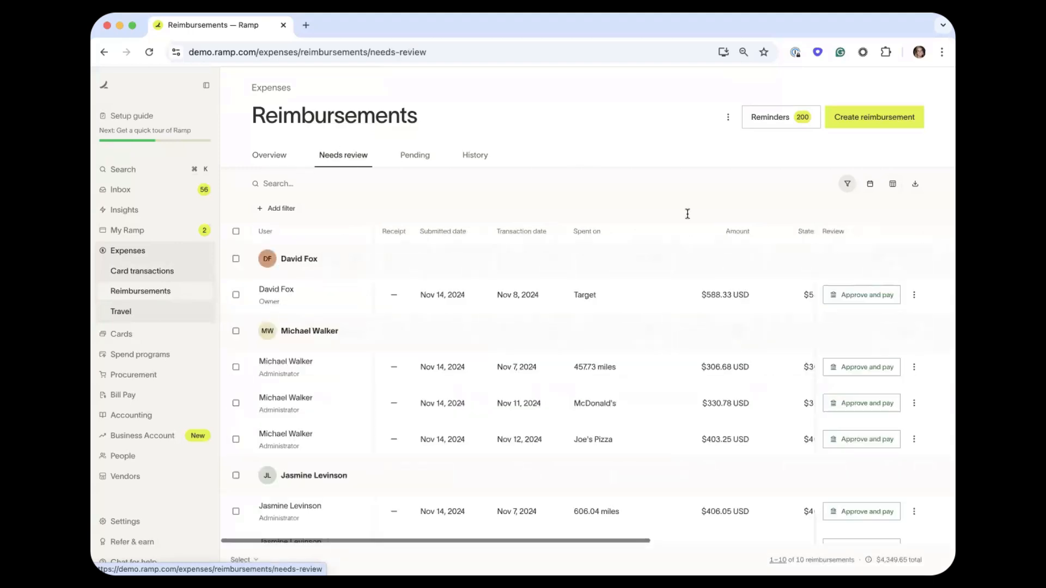
{"action": "left_click", "coordinate": [852, 295]}
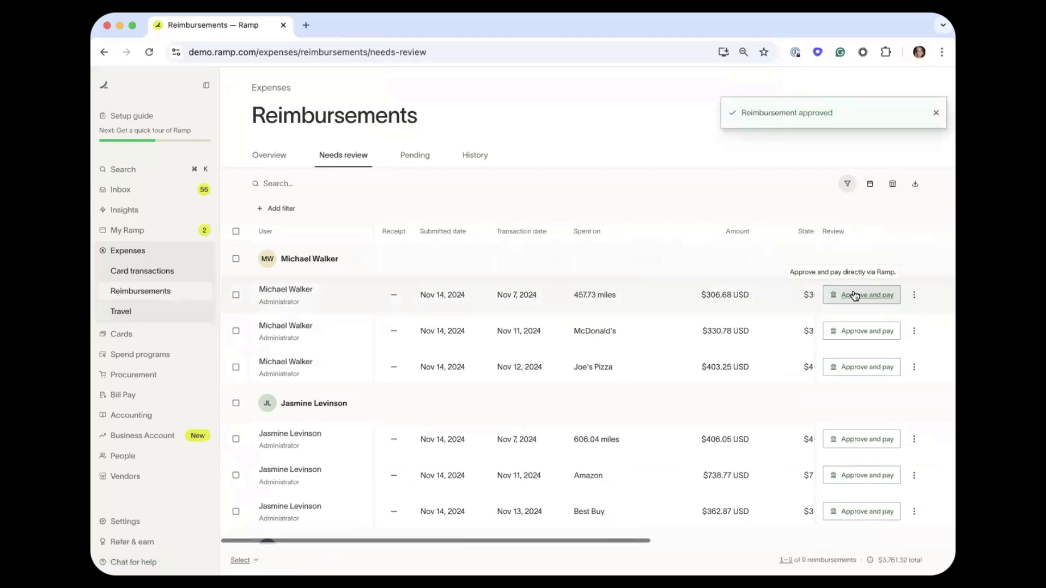
{"action": "left_click", "coordinate": [914, 296]}
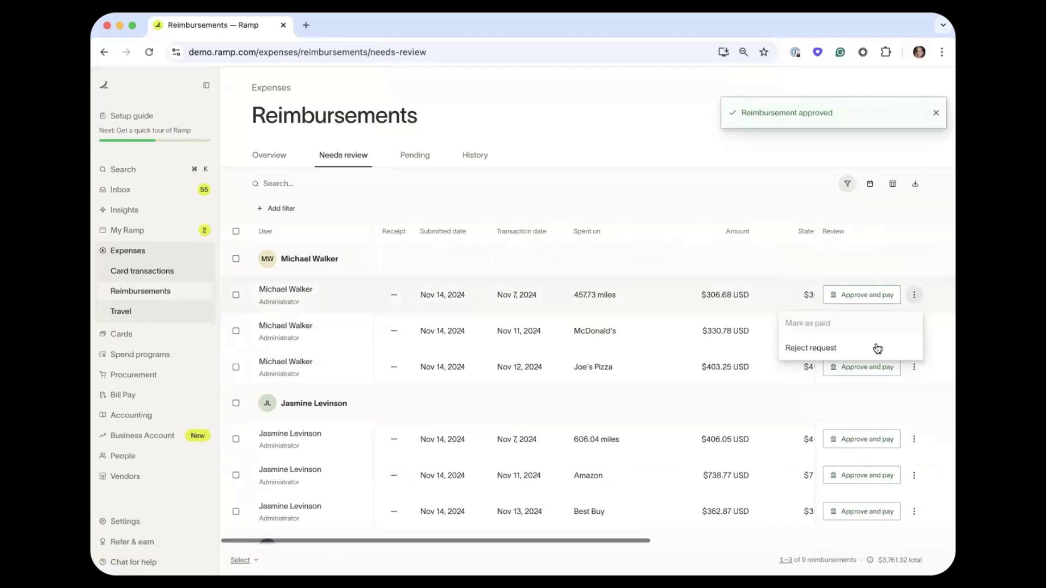
{"action": "left_click", "coordinate": [872, 348]}
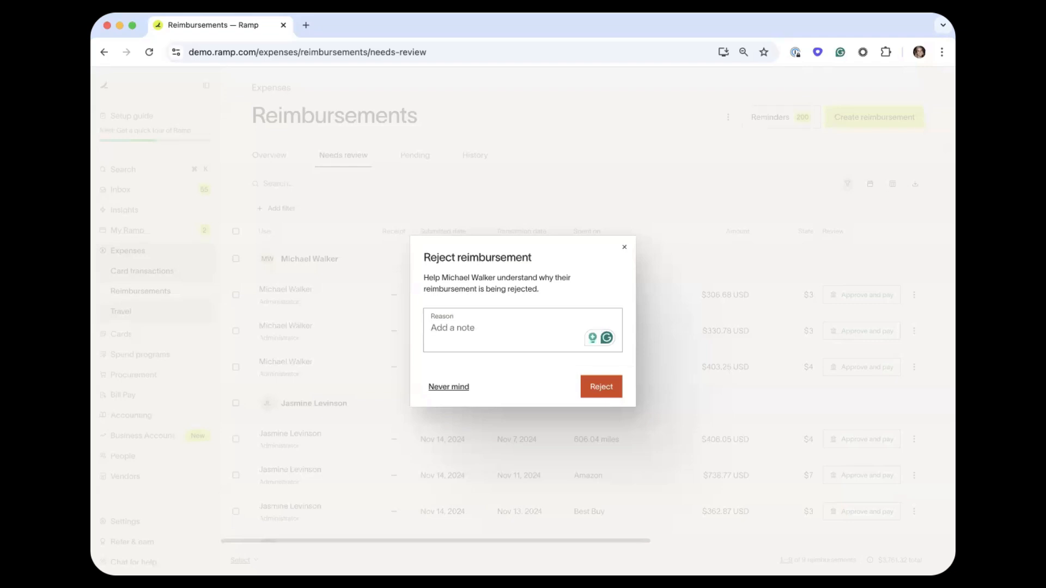
{"action": "type", "text": "this goes again"}
{"action": "key", "text": "BackSpace"}
{"action": "key", "text": "BackSpace"}
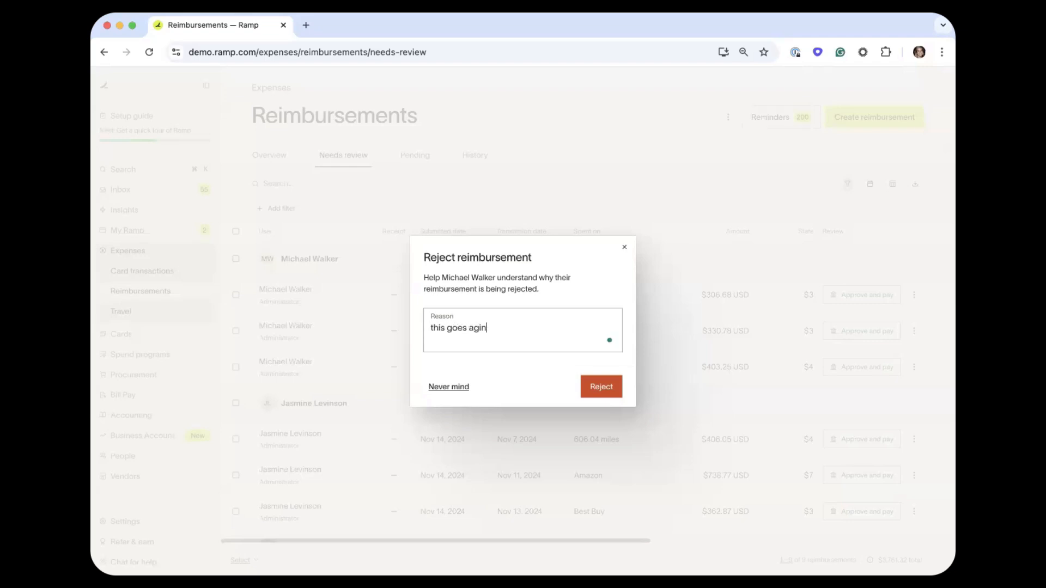
{"action": "type", "text": "inst company policy"}
{"action": "left_click", "coordinate": [580, 396]}
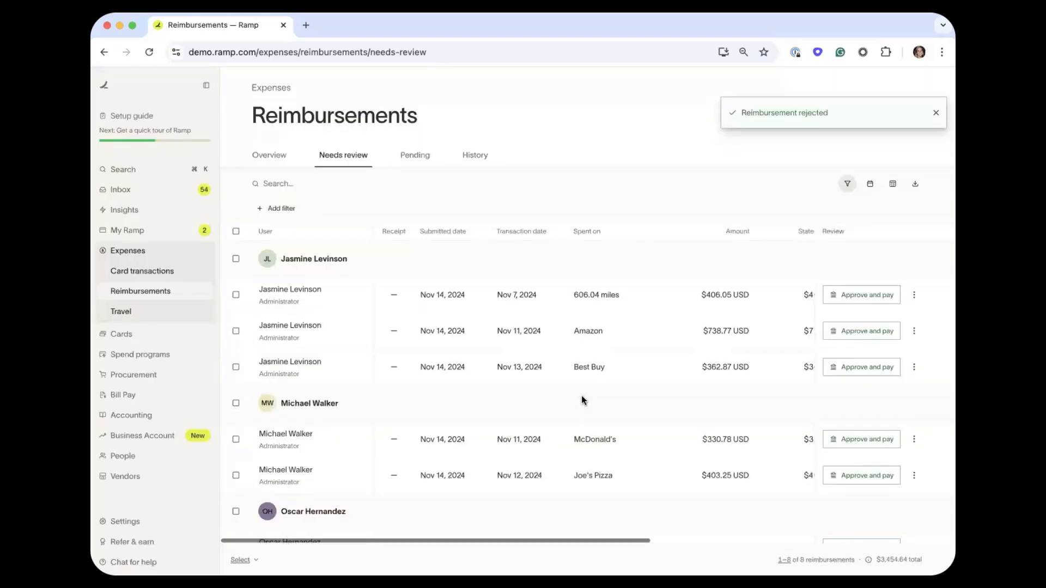
{"action": "left_click", "coordinate": [269, 155]}
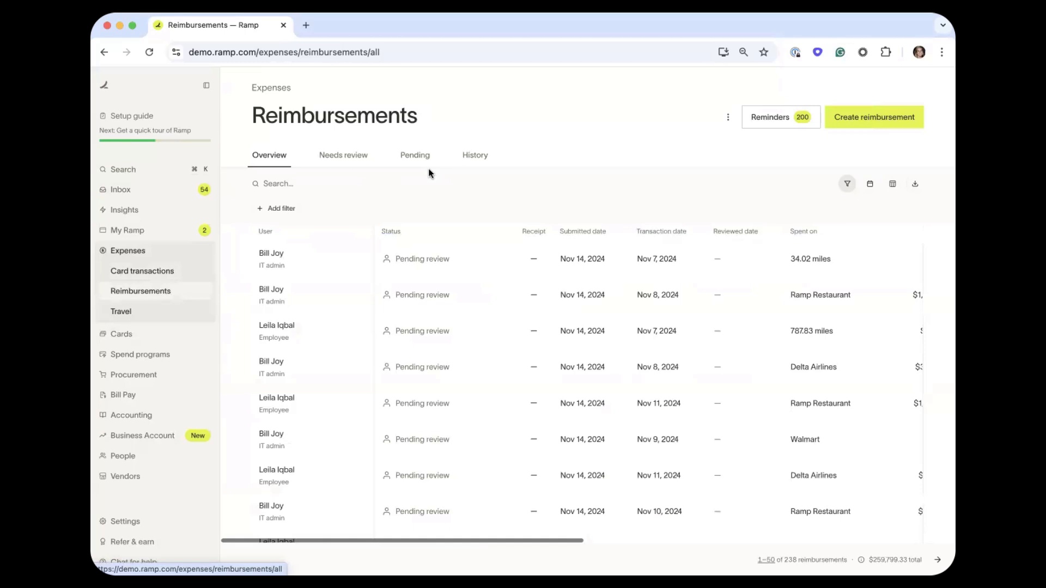
Check the Inbox's card requests and card transactions, then list its 8 pending reimbursements.
{"action": "left_click", "coordinate": [176, 190]}
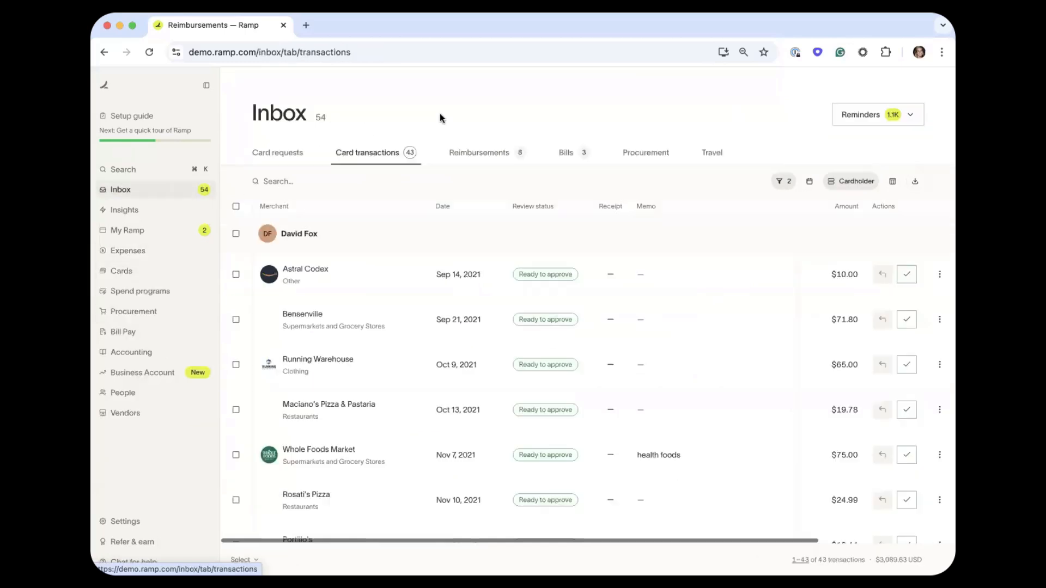
{"action": "left_click", "coordinate": [301, 153]}
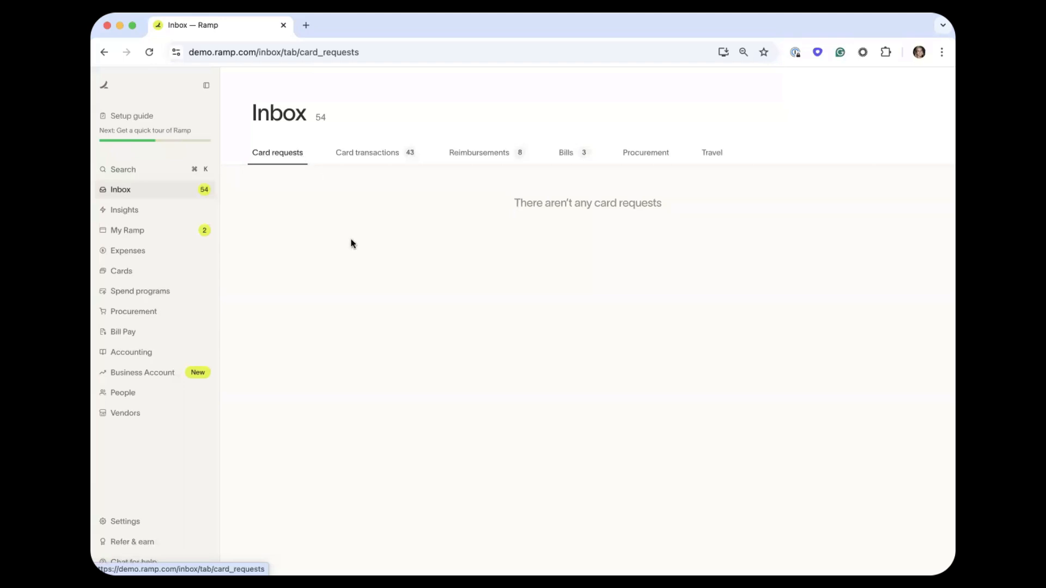
{"action": "left_click", "coordinate": [372, 160]}
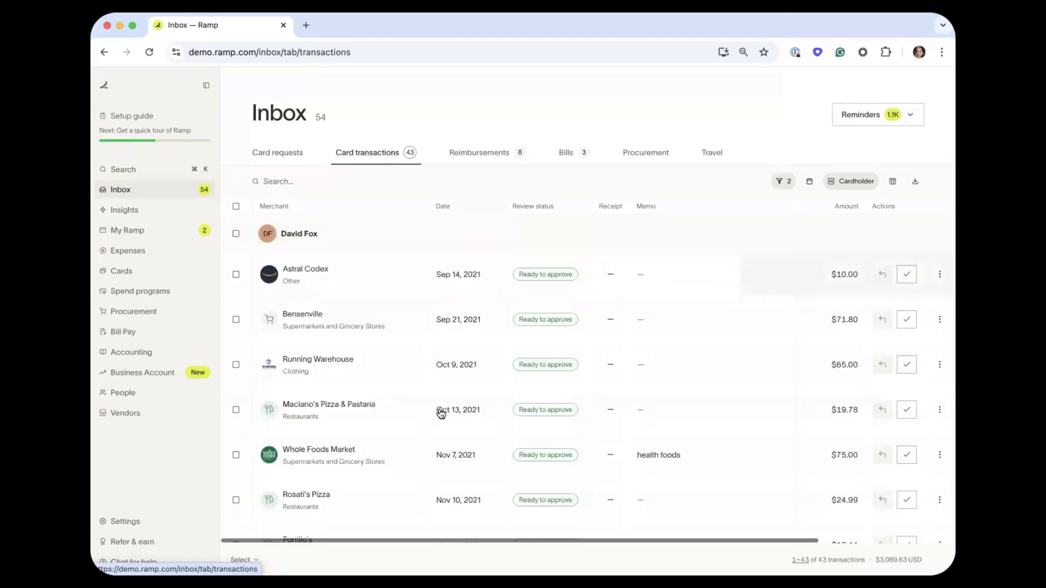
{"action": "left_click", "coordinate": [470, 153]}
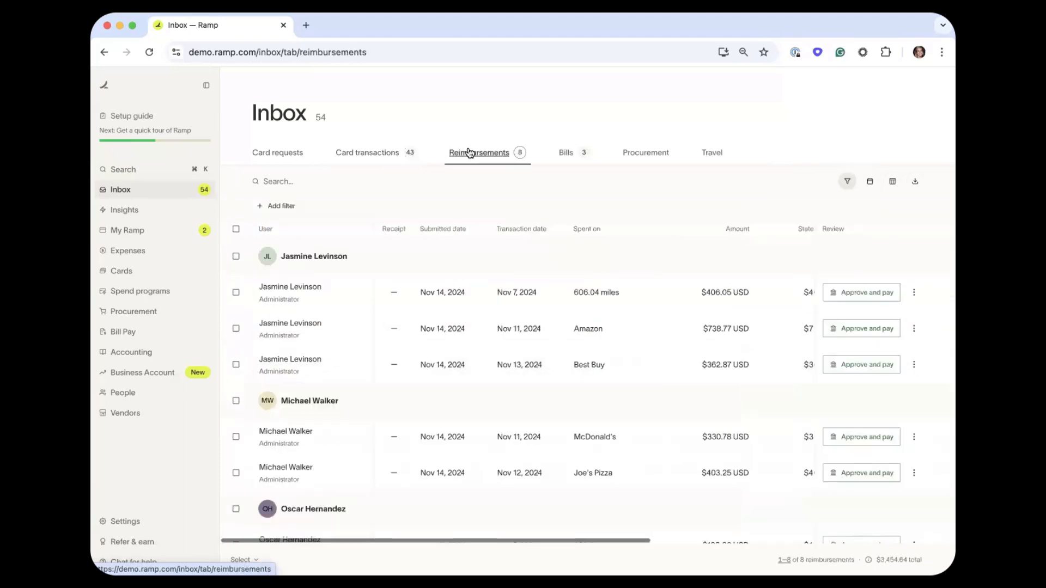
Approve and pay the 606.04-mile $406.05 reimbursement, leave the Amazon one untouched, then open the Setup guide.
{"action": "left_click", "coordinate": [846, 294]}
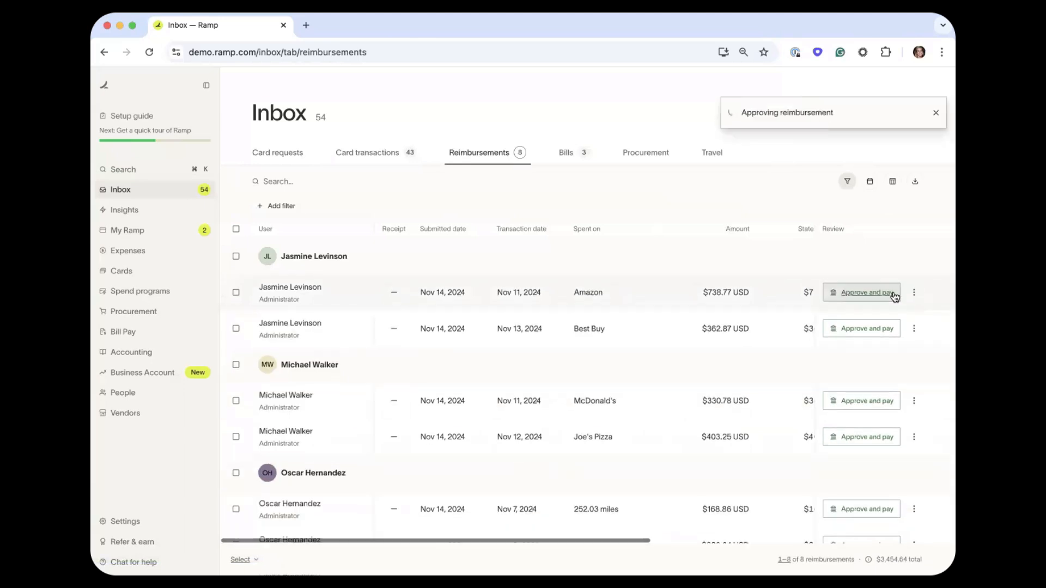
{"action": "left_click", "coordinate": [913, 293]}
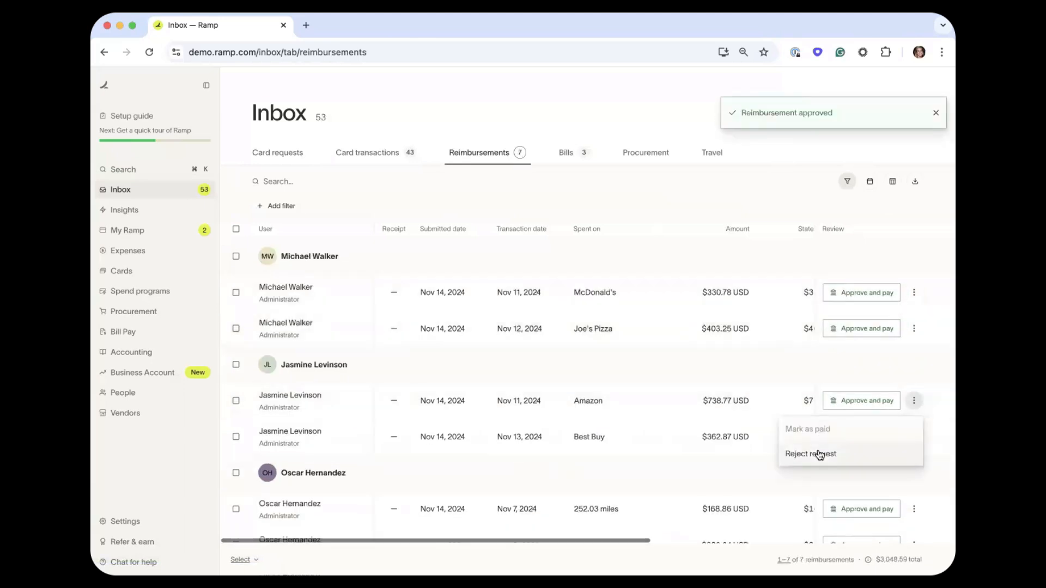
{"action": "left_click", "coordinate": [786, 209]}
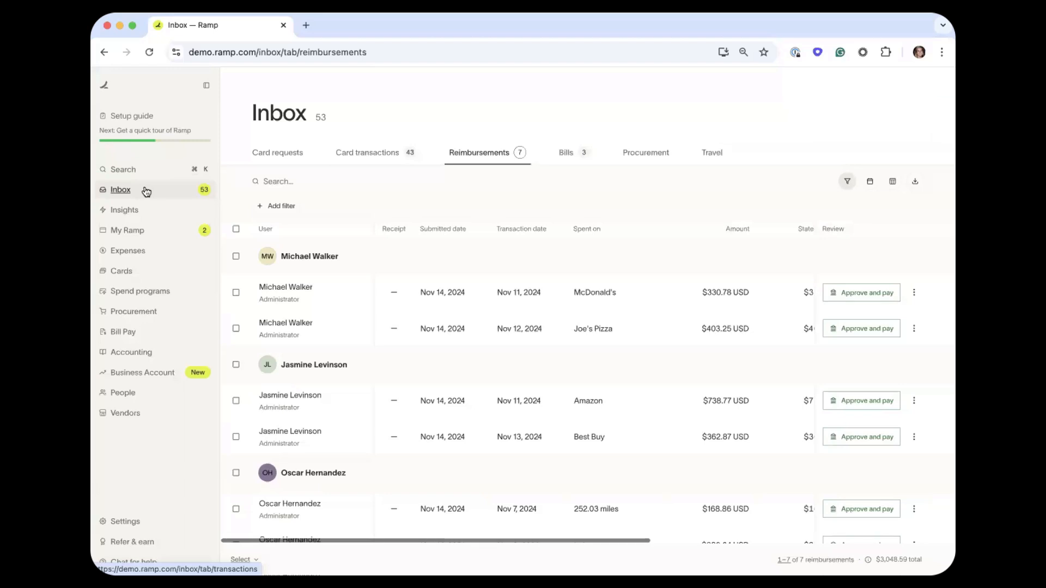
{"action": "left_click", "coordinate": [162, 124]}
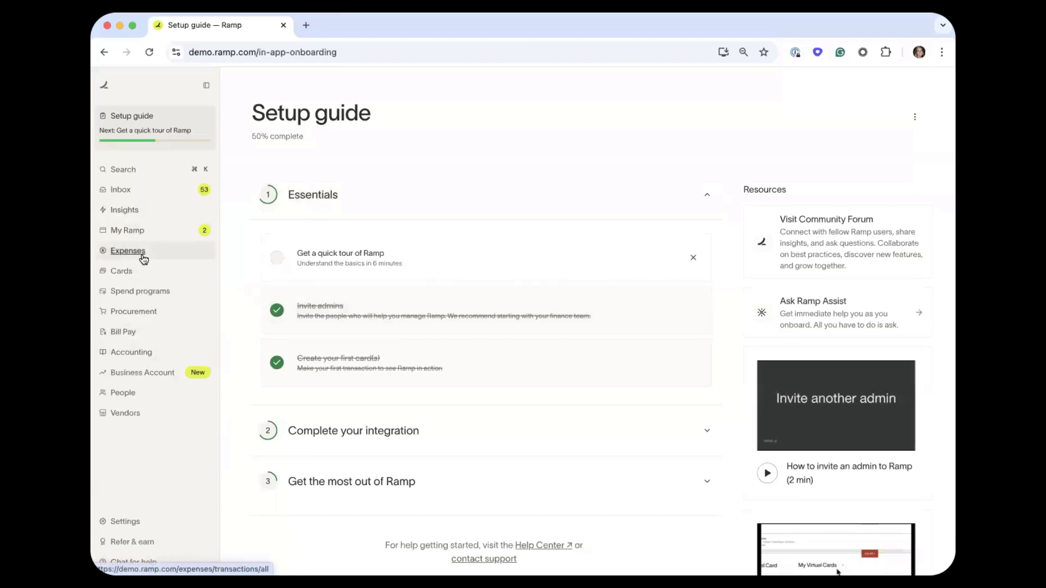
Glance at card transactions, then open Settings > Expense policy.
{"action": "left_click", "coordinate": [129, 251]}
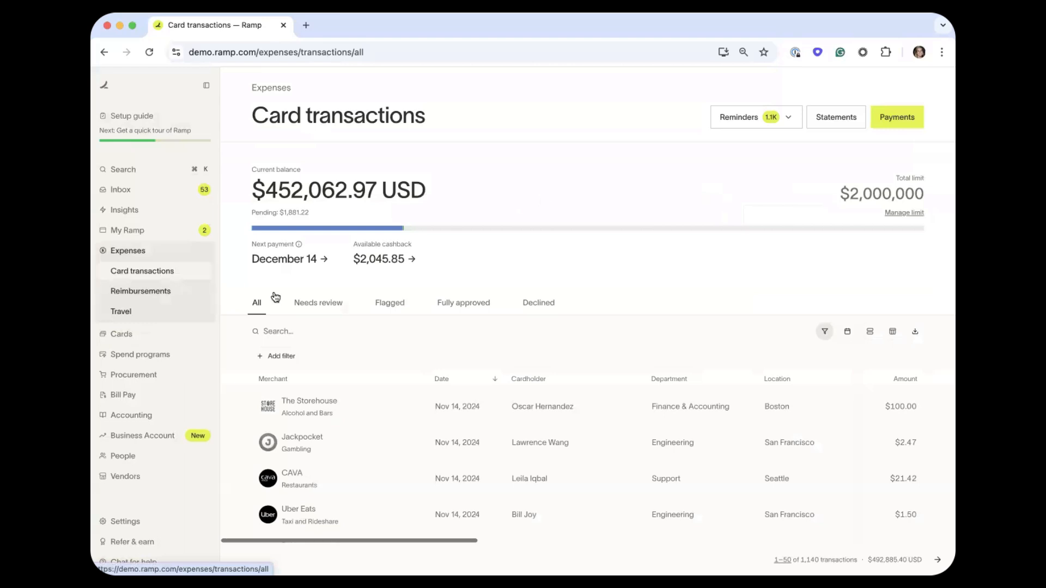
{"action": "left_click", "coordinate": [141, 519]}
{"action": "left_click", "coordinate": [140, 403]}
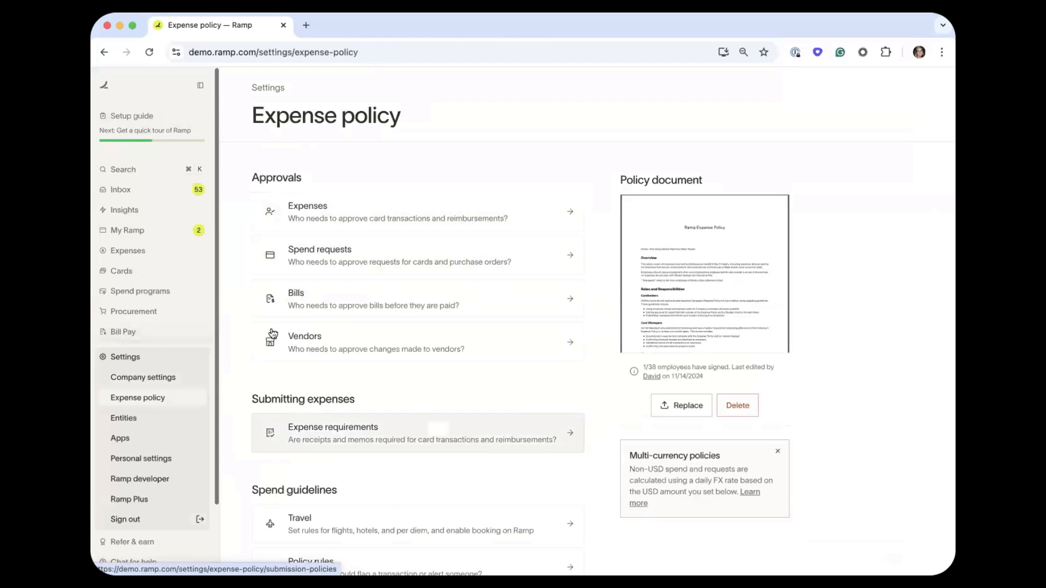
Browse the People list and the virtual cards including the Figma Card, then Expenses and Reimbursements.
{"action": "scroll", "coordinate": [212, 306], "scroll_direction": "down", "scroll_amount": 2}
{"action": "left_click", "coordinate": [168, 336]}
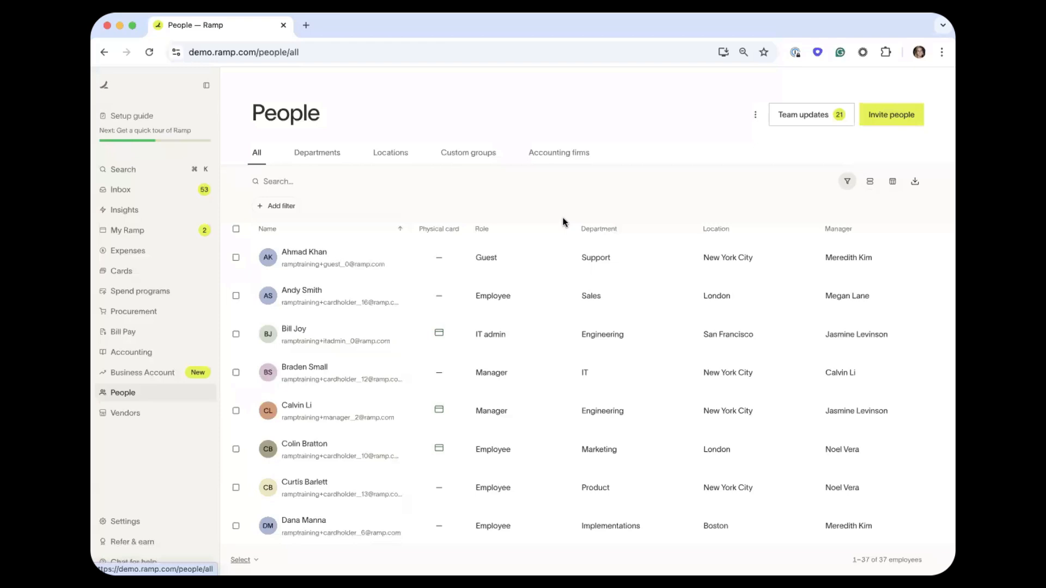
{"action": "left_click", "coordinate": [173, 274]}
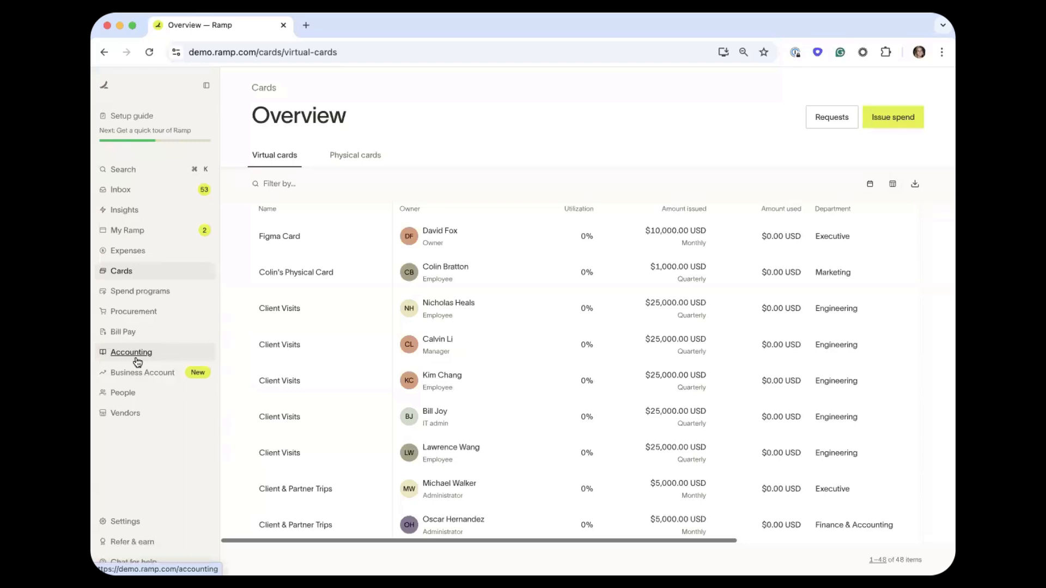
{"action": "left_click", "coordinate": [138, 248]}
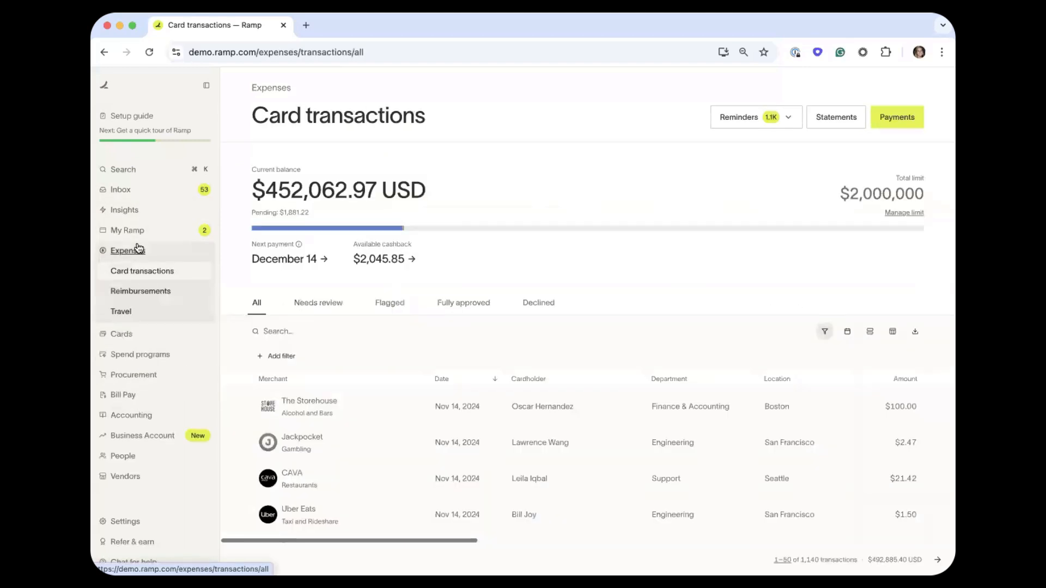
{"action": "left_click", "coordinate": [143, 290]}
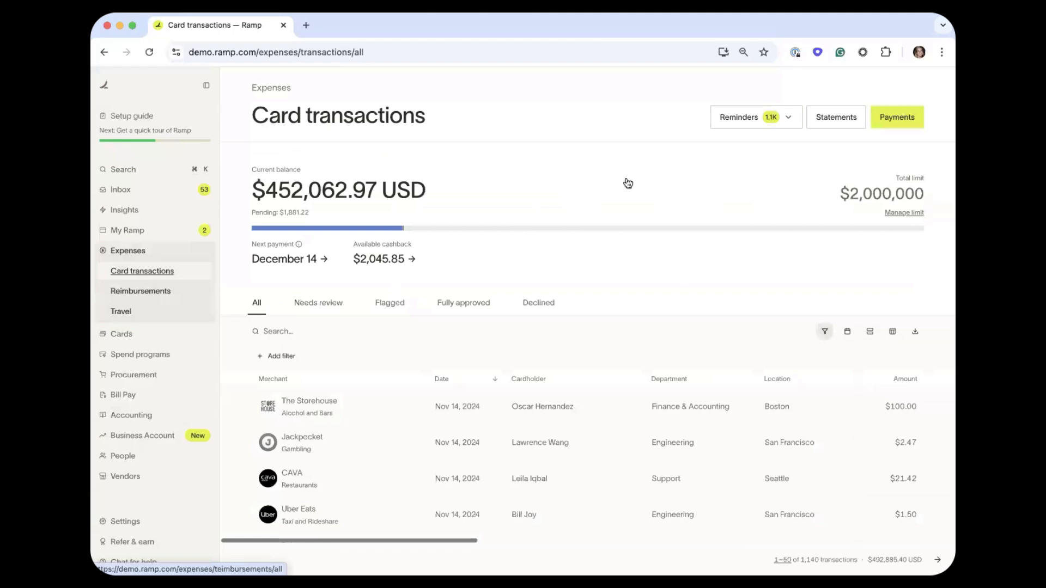